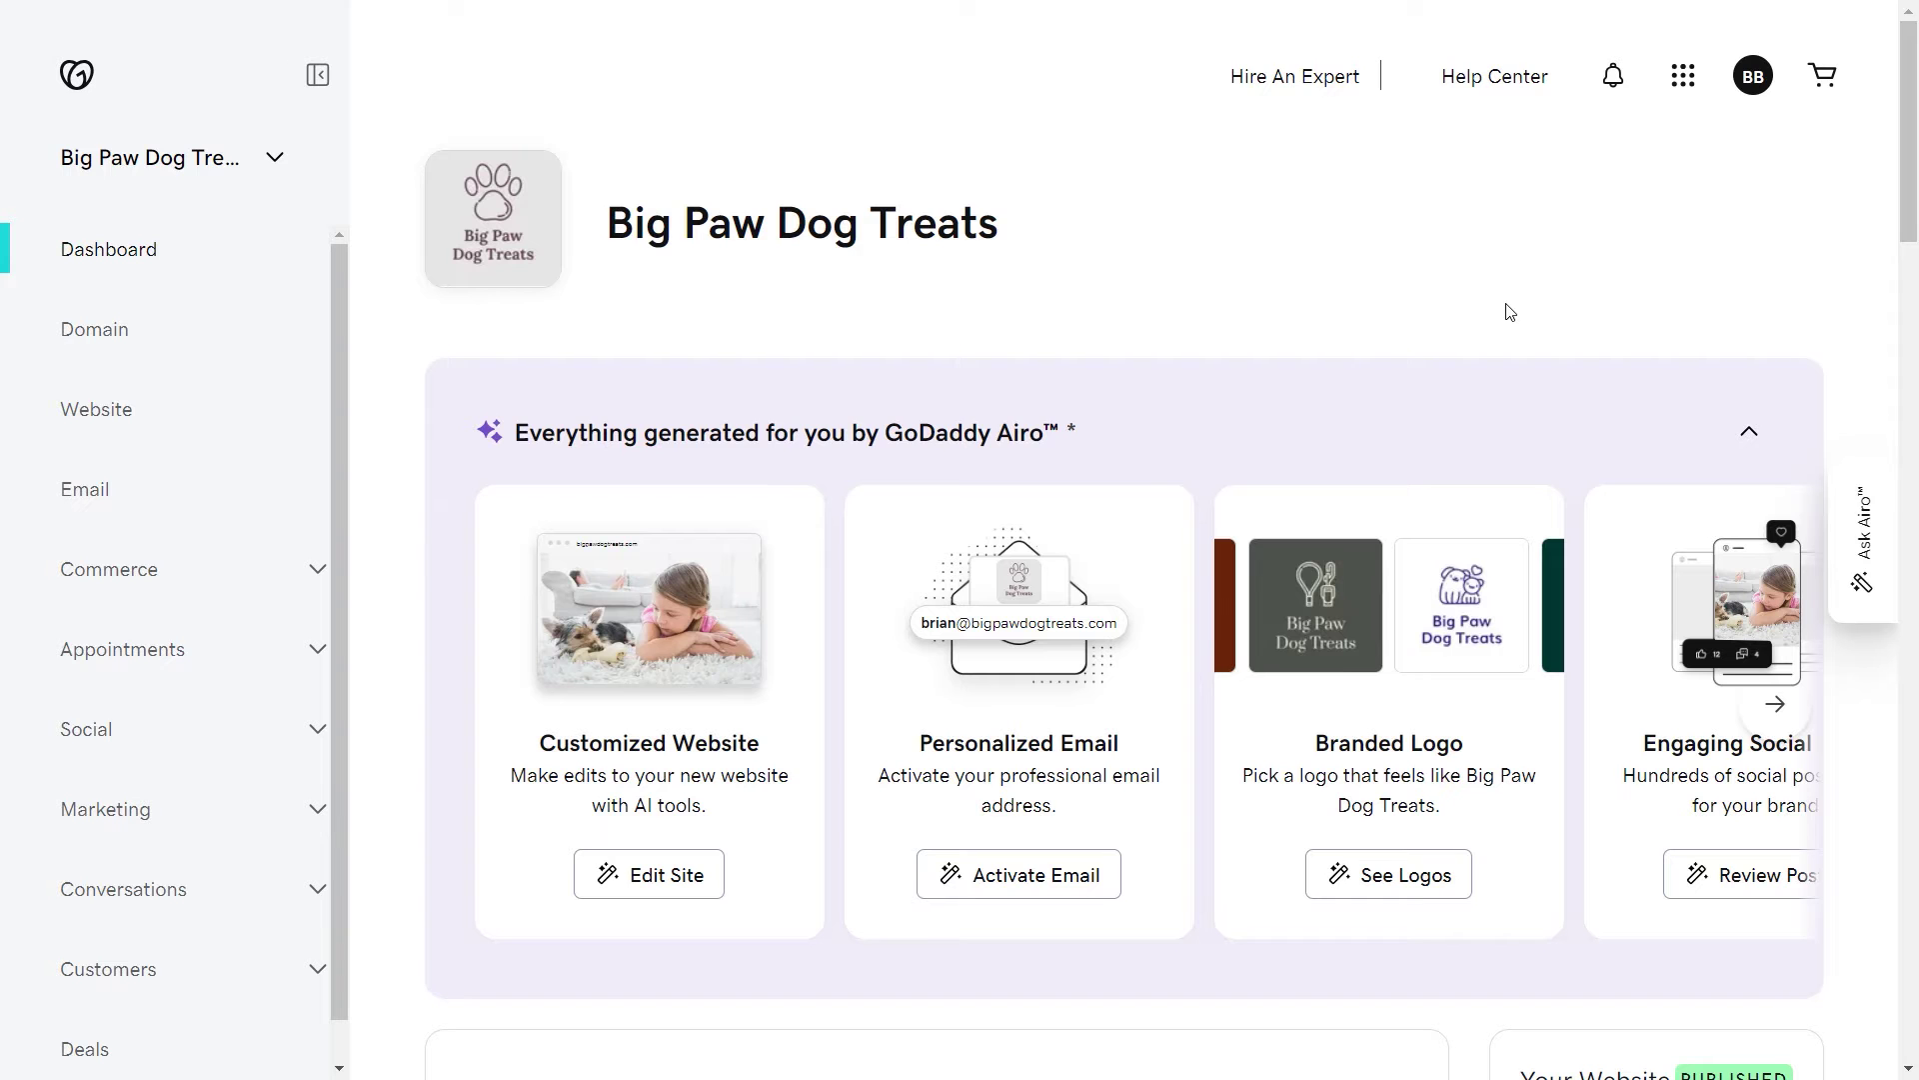
Step: Open the Digital Ads page from the Branded Ad Campaigns suggestion card
{"action": "left_click", "coordinate": [1775, 704]}
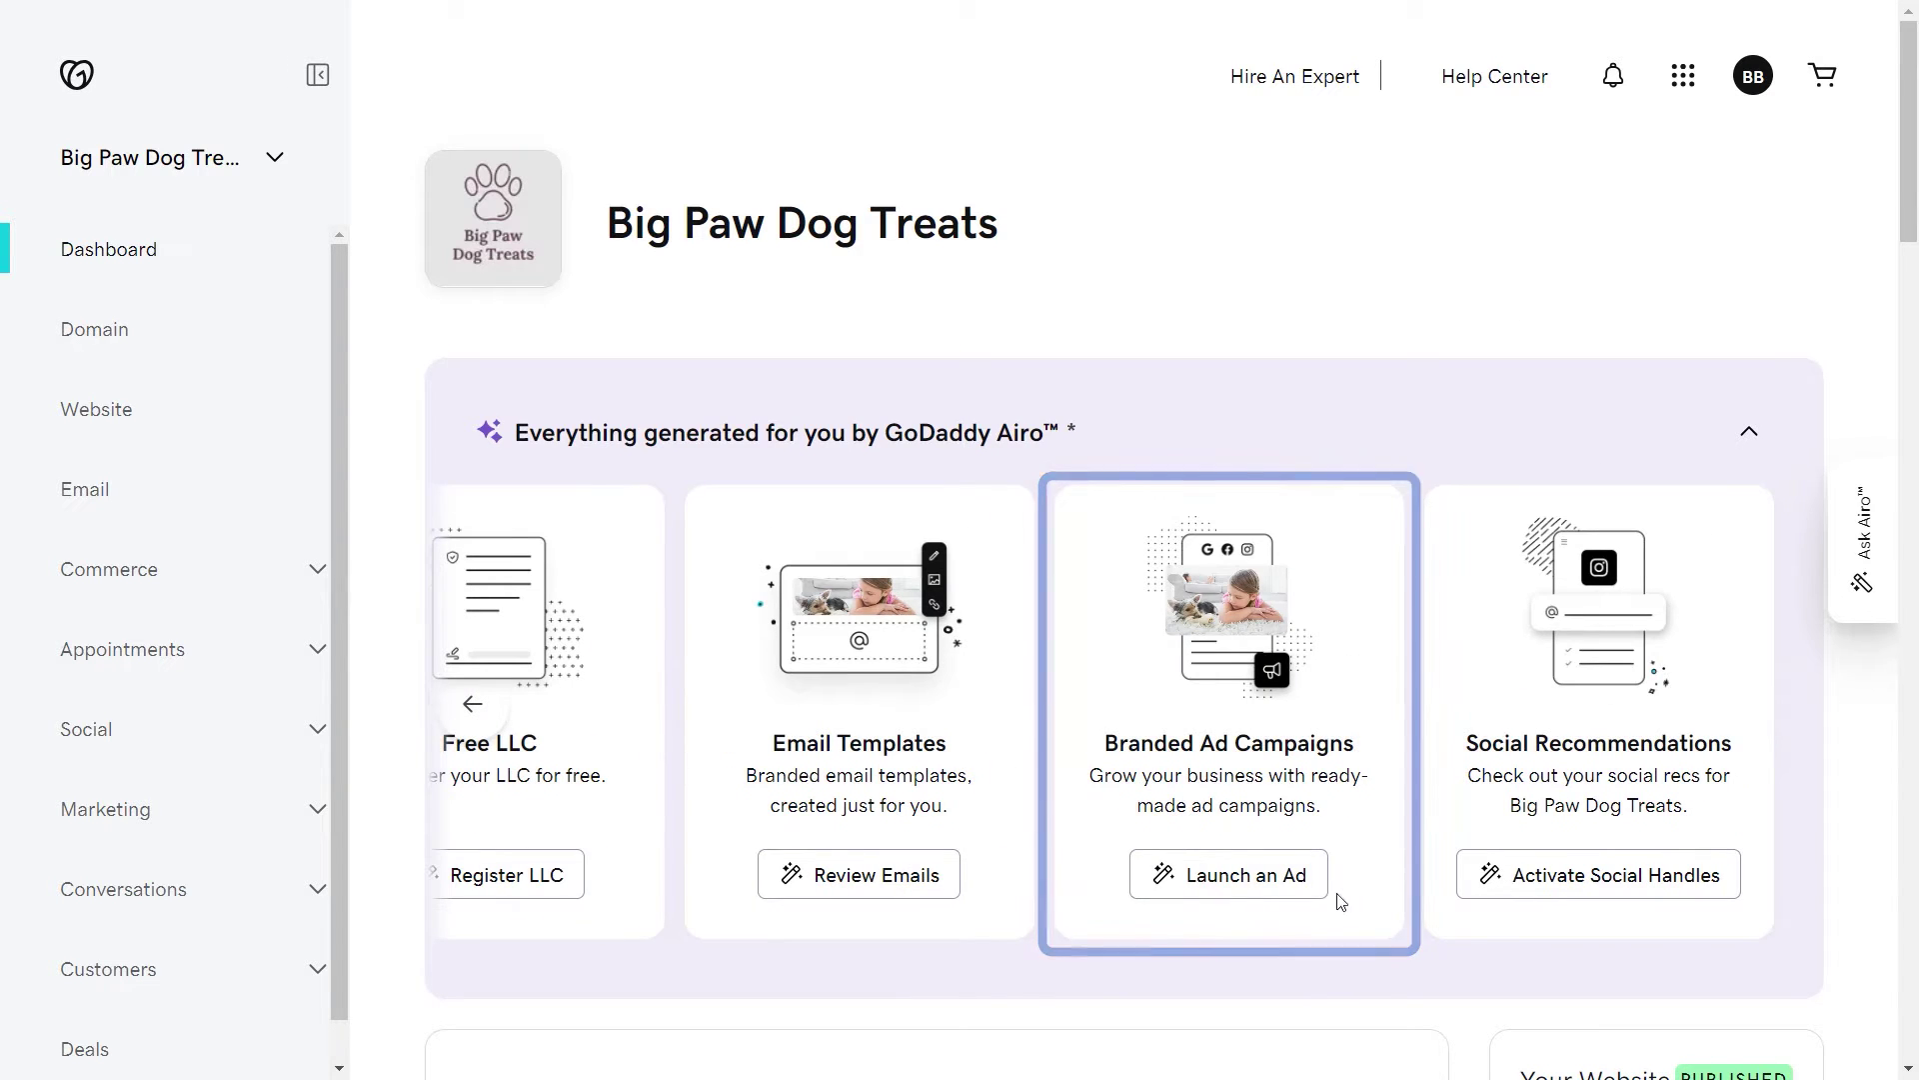
{"action": "left_click", "coordinate": [1241, 877]}
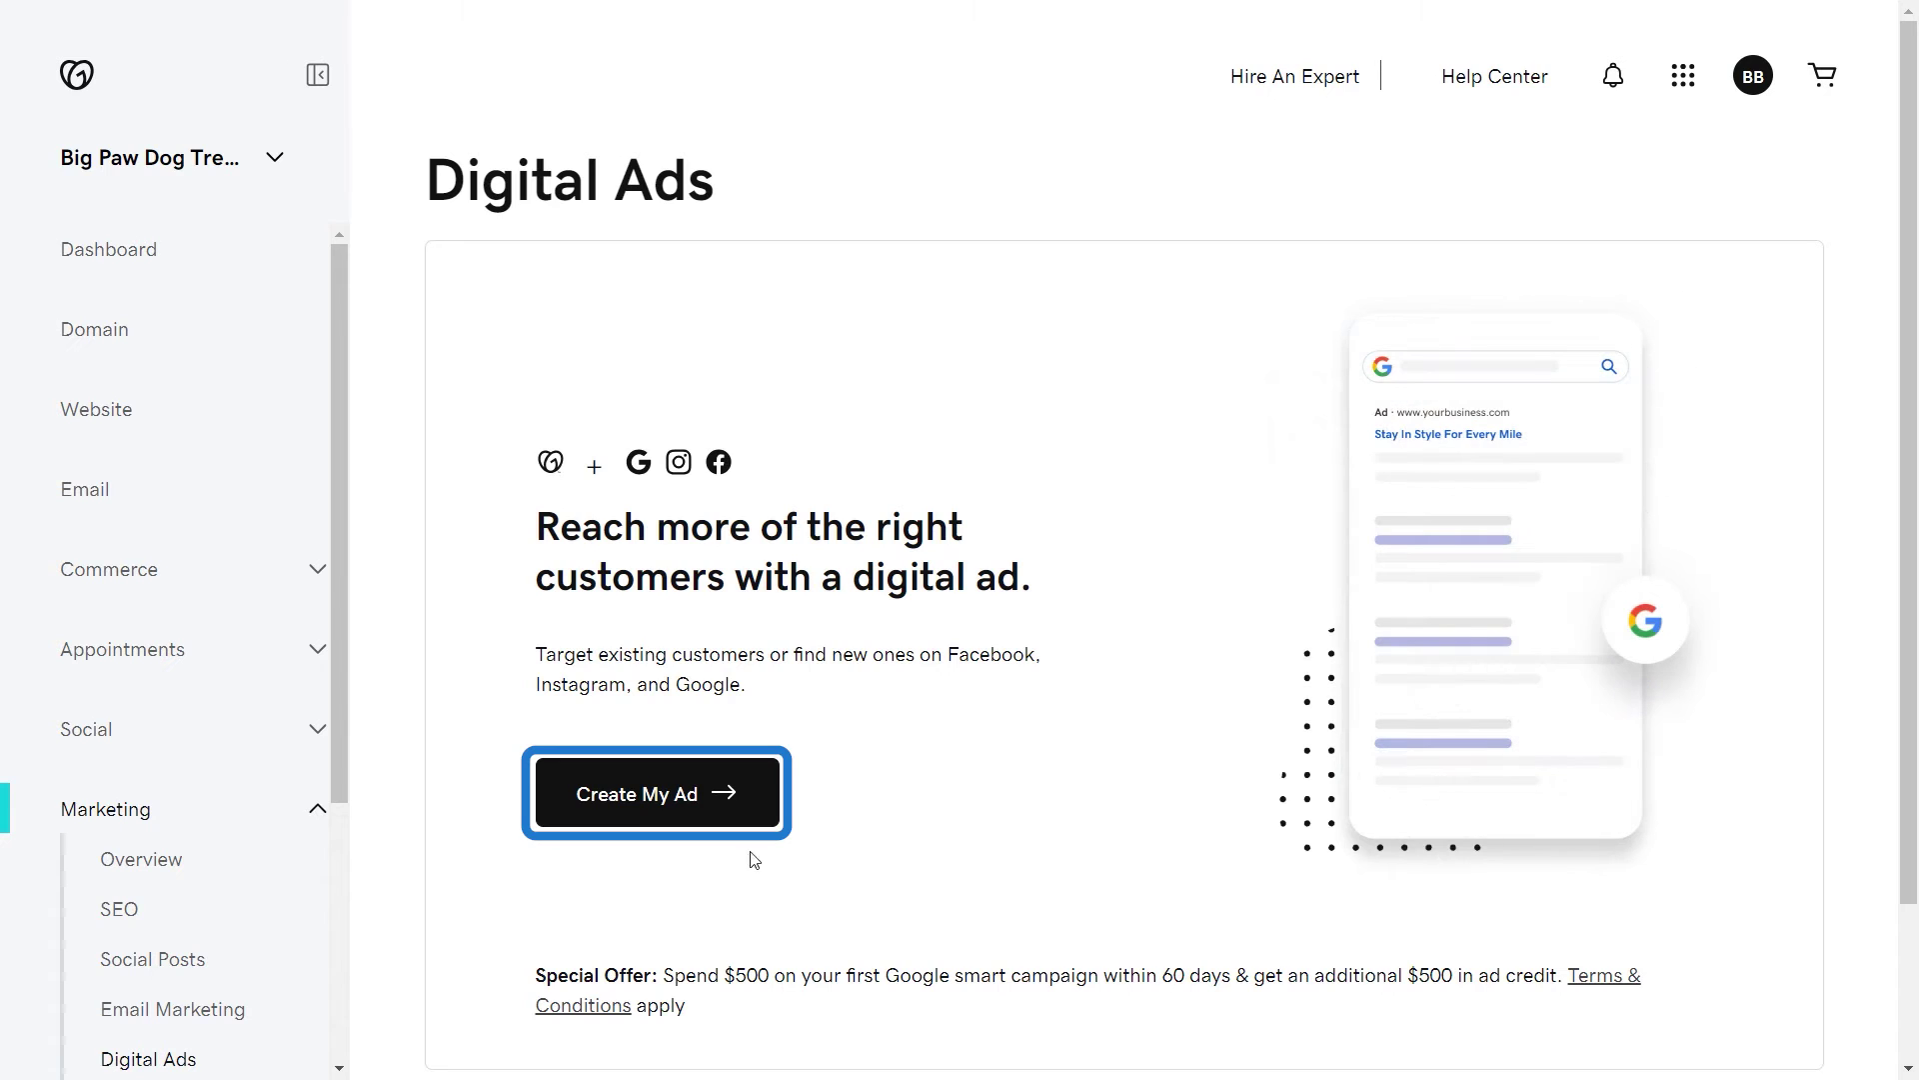
Step: Create a Facebook & Instagram ad with the Drive traffic to my site goal and Auto-placement
{"action": "left_click", "coordinate": [619, 814]}
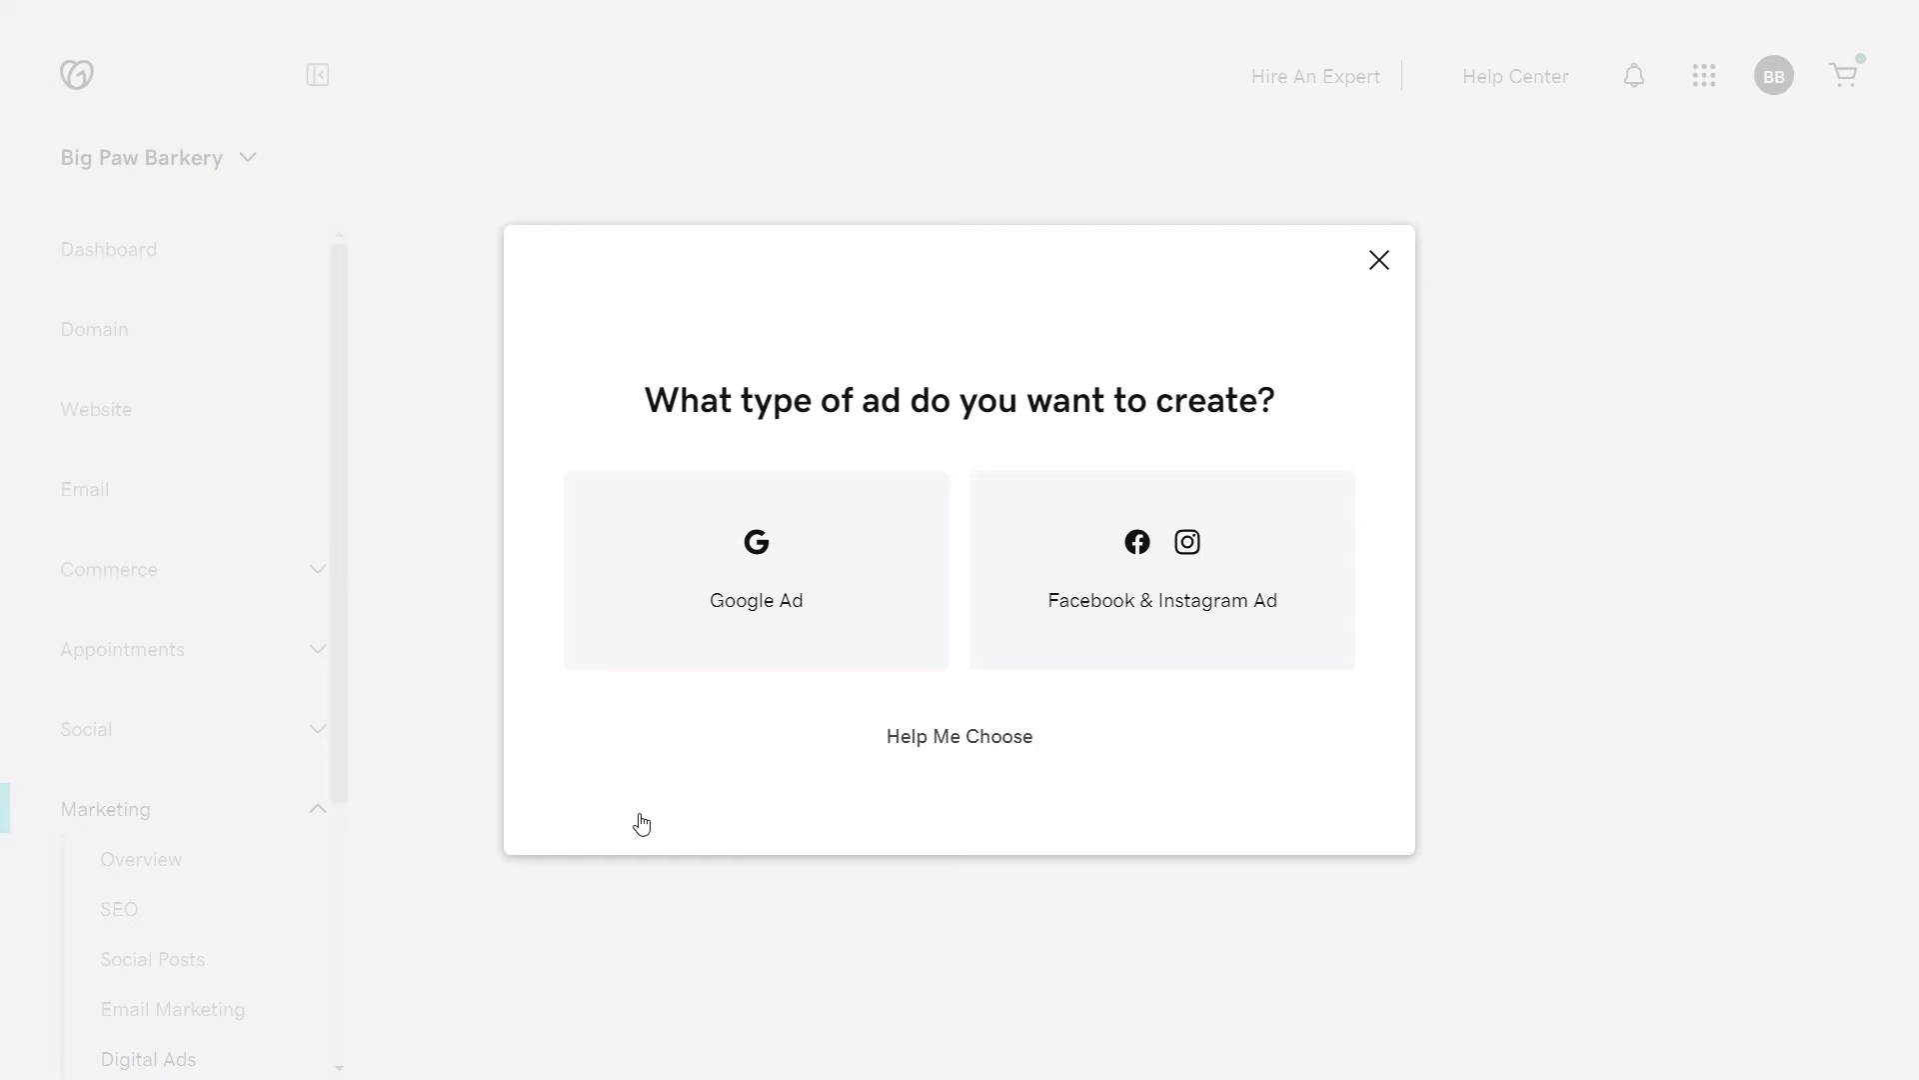
{"action": "left_click", "coordinate": [1097, 610]}
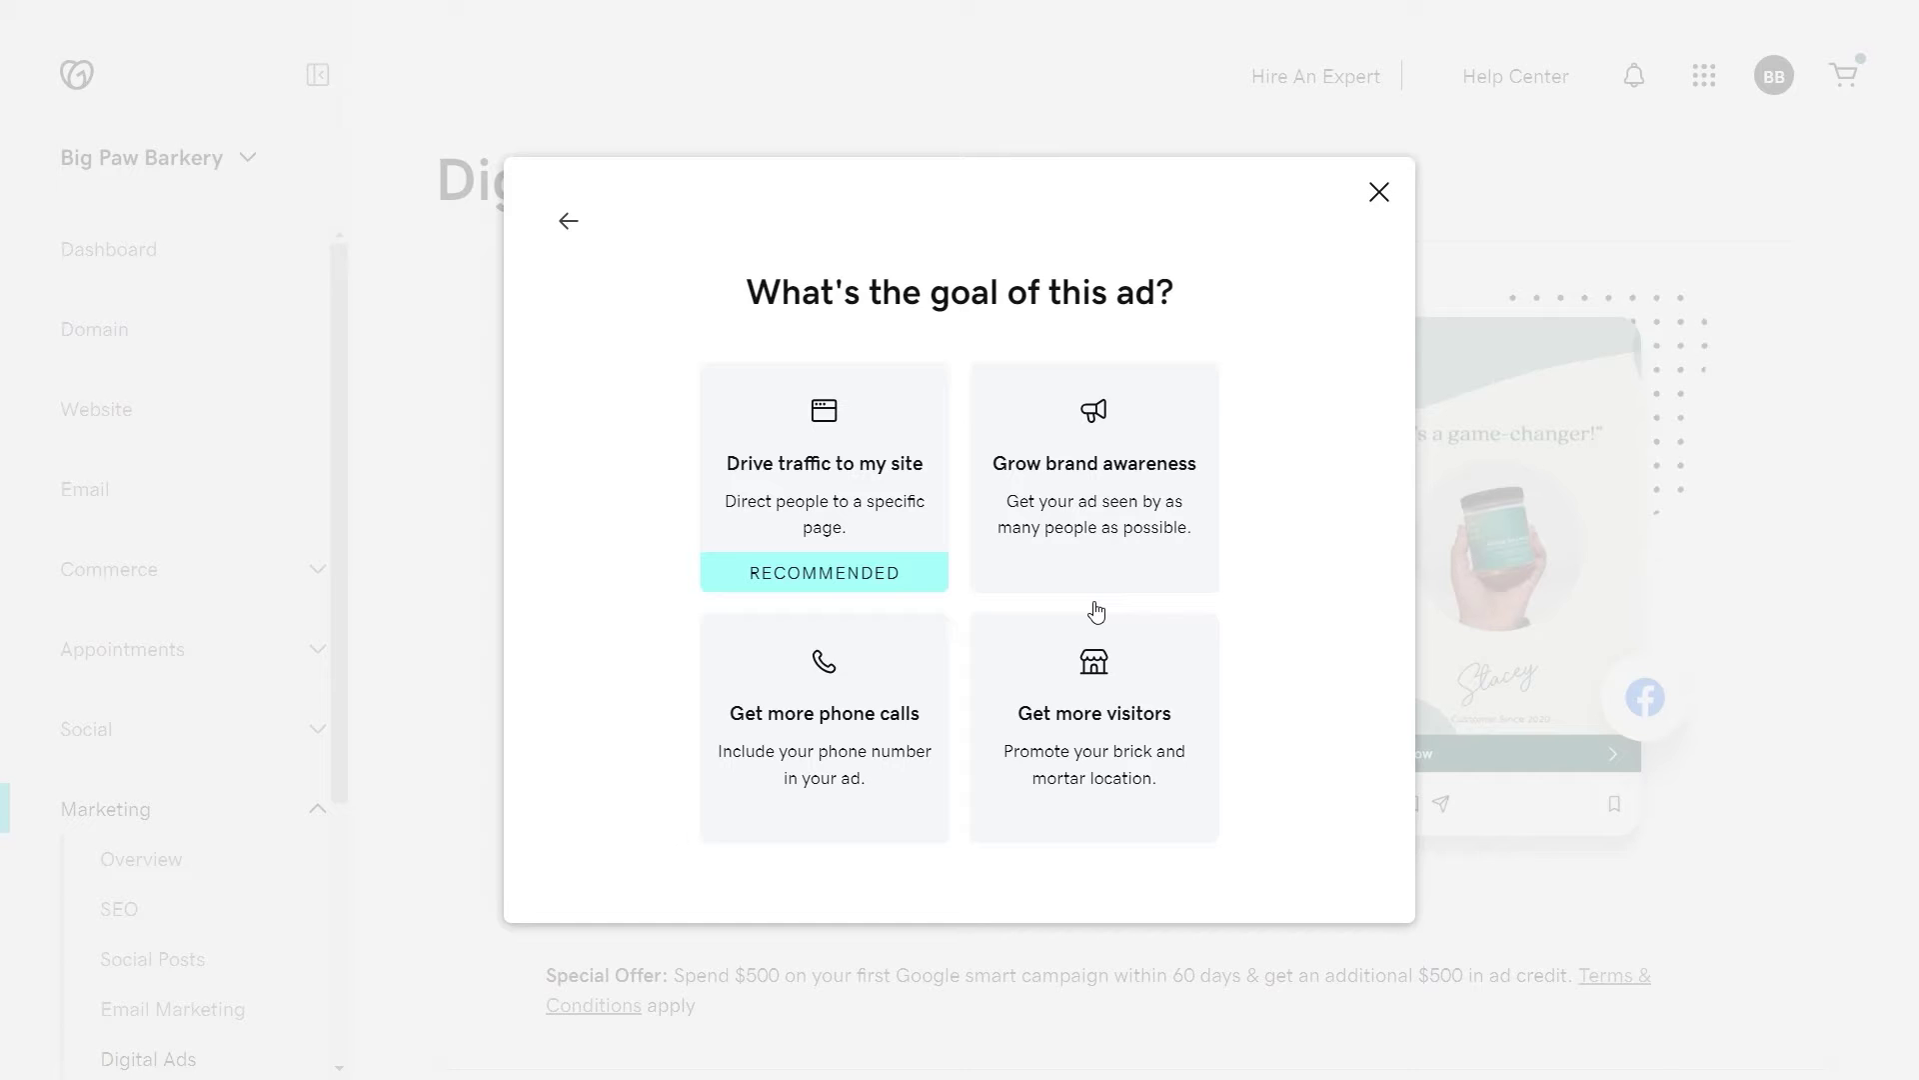
{"action": "left_click", "coordinate": [840, 519]}
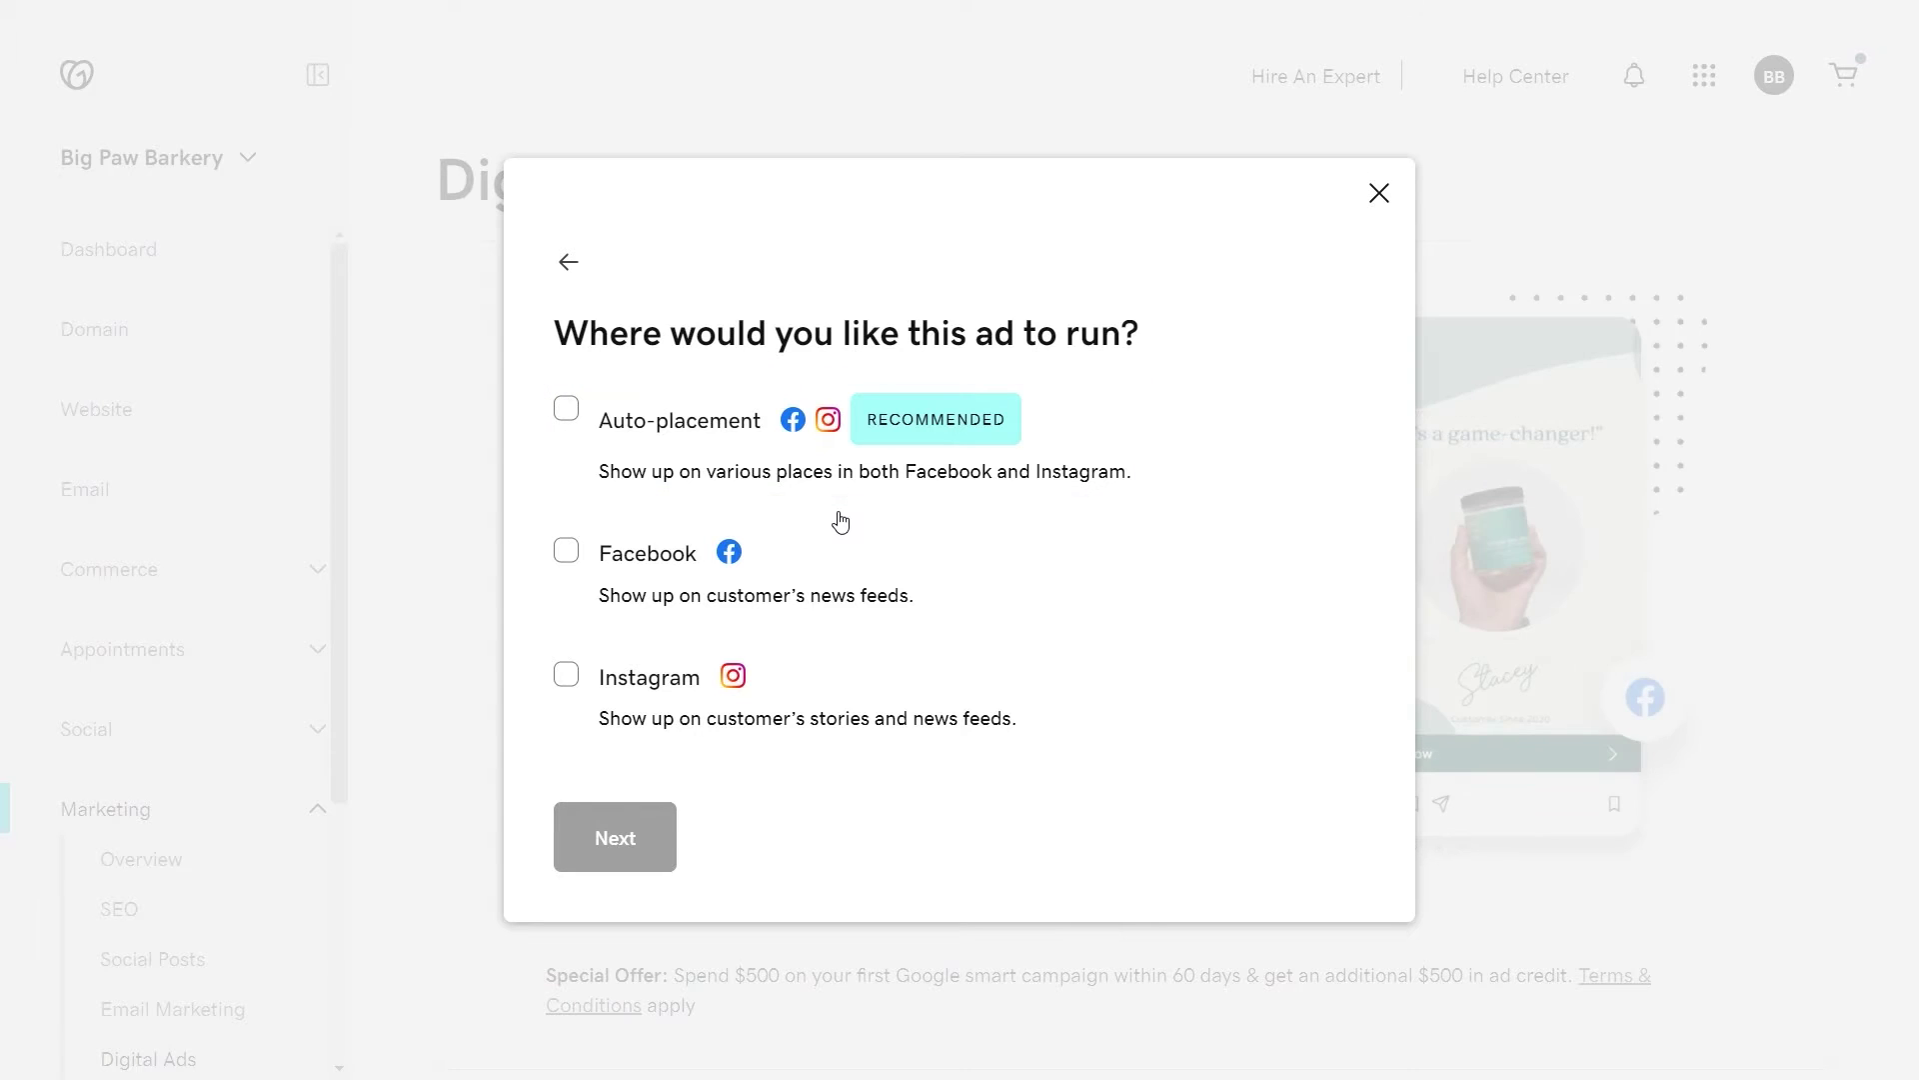
{"action": "left_click", "coordinate": [567, 410]}
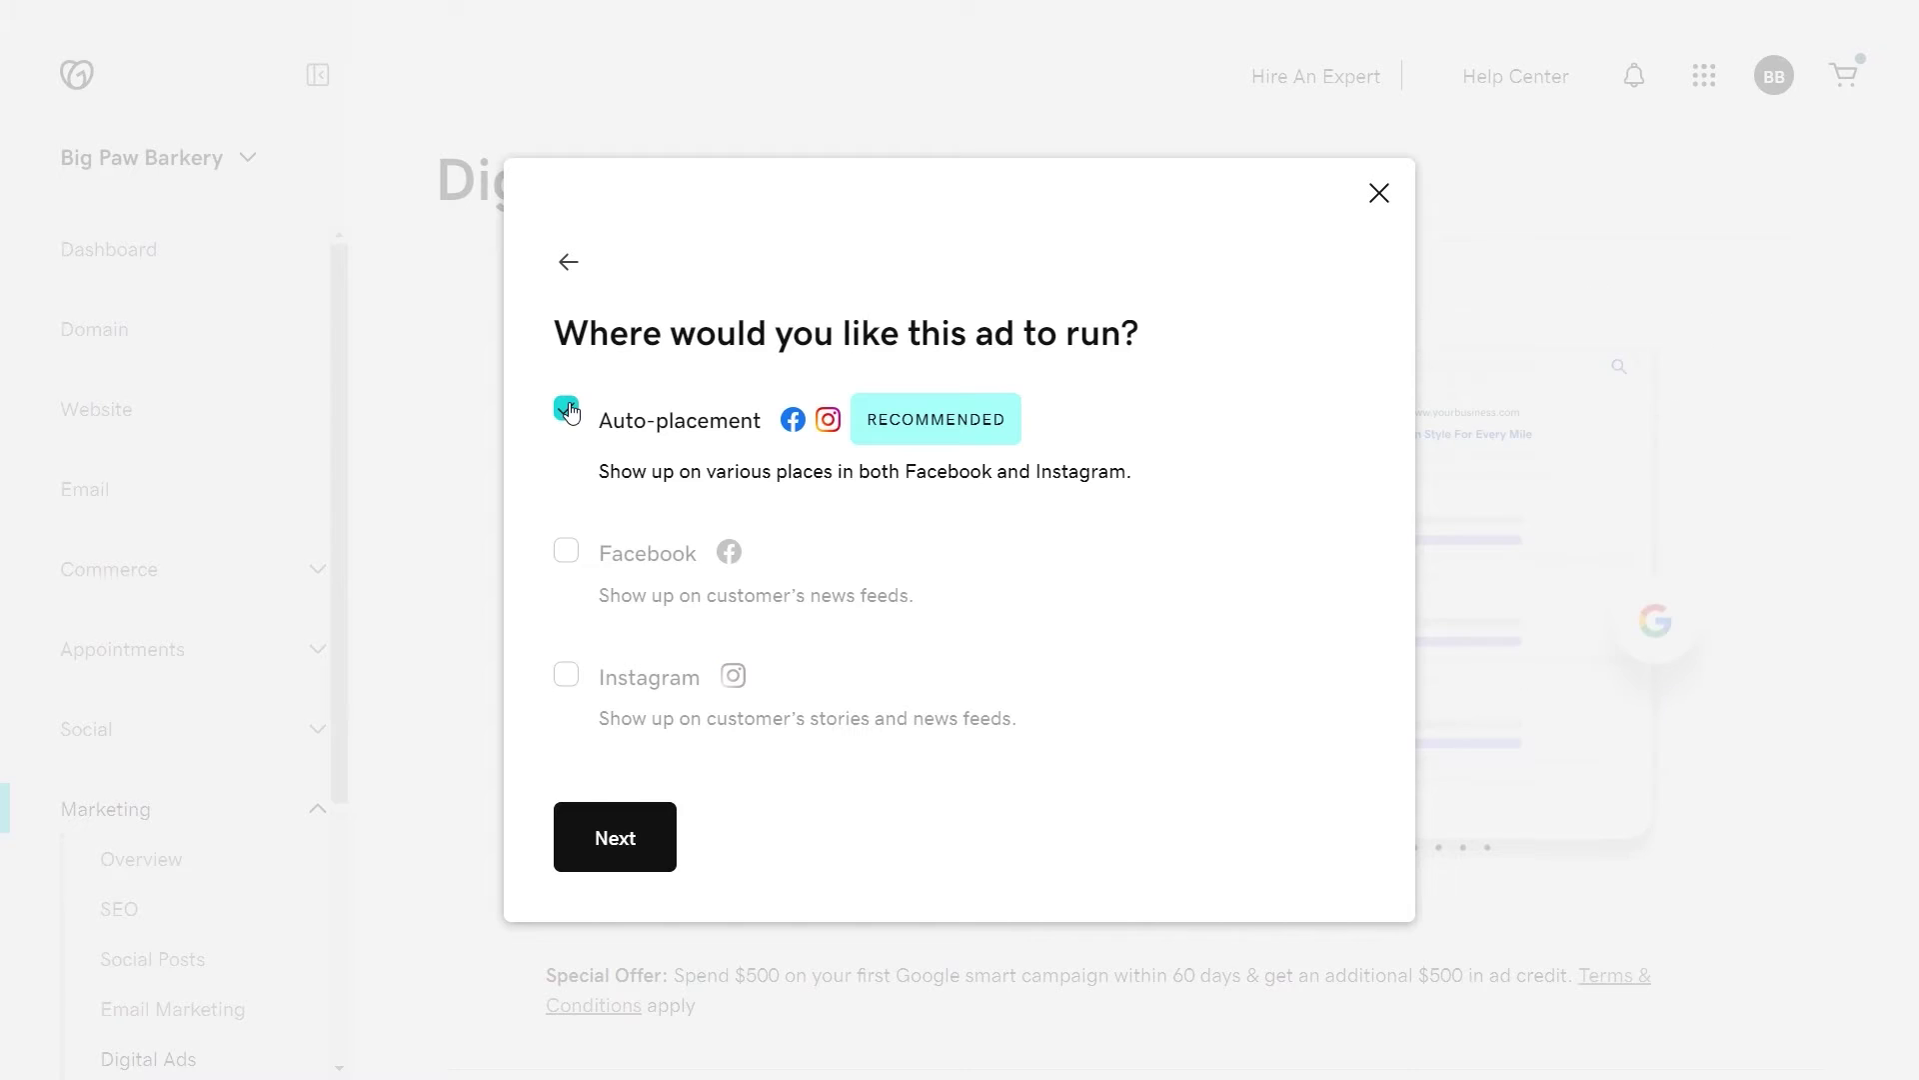
{"action": "left_click", "coordinate": [597, 852]}
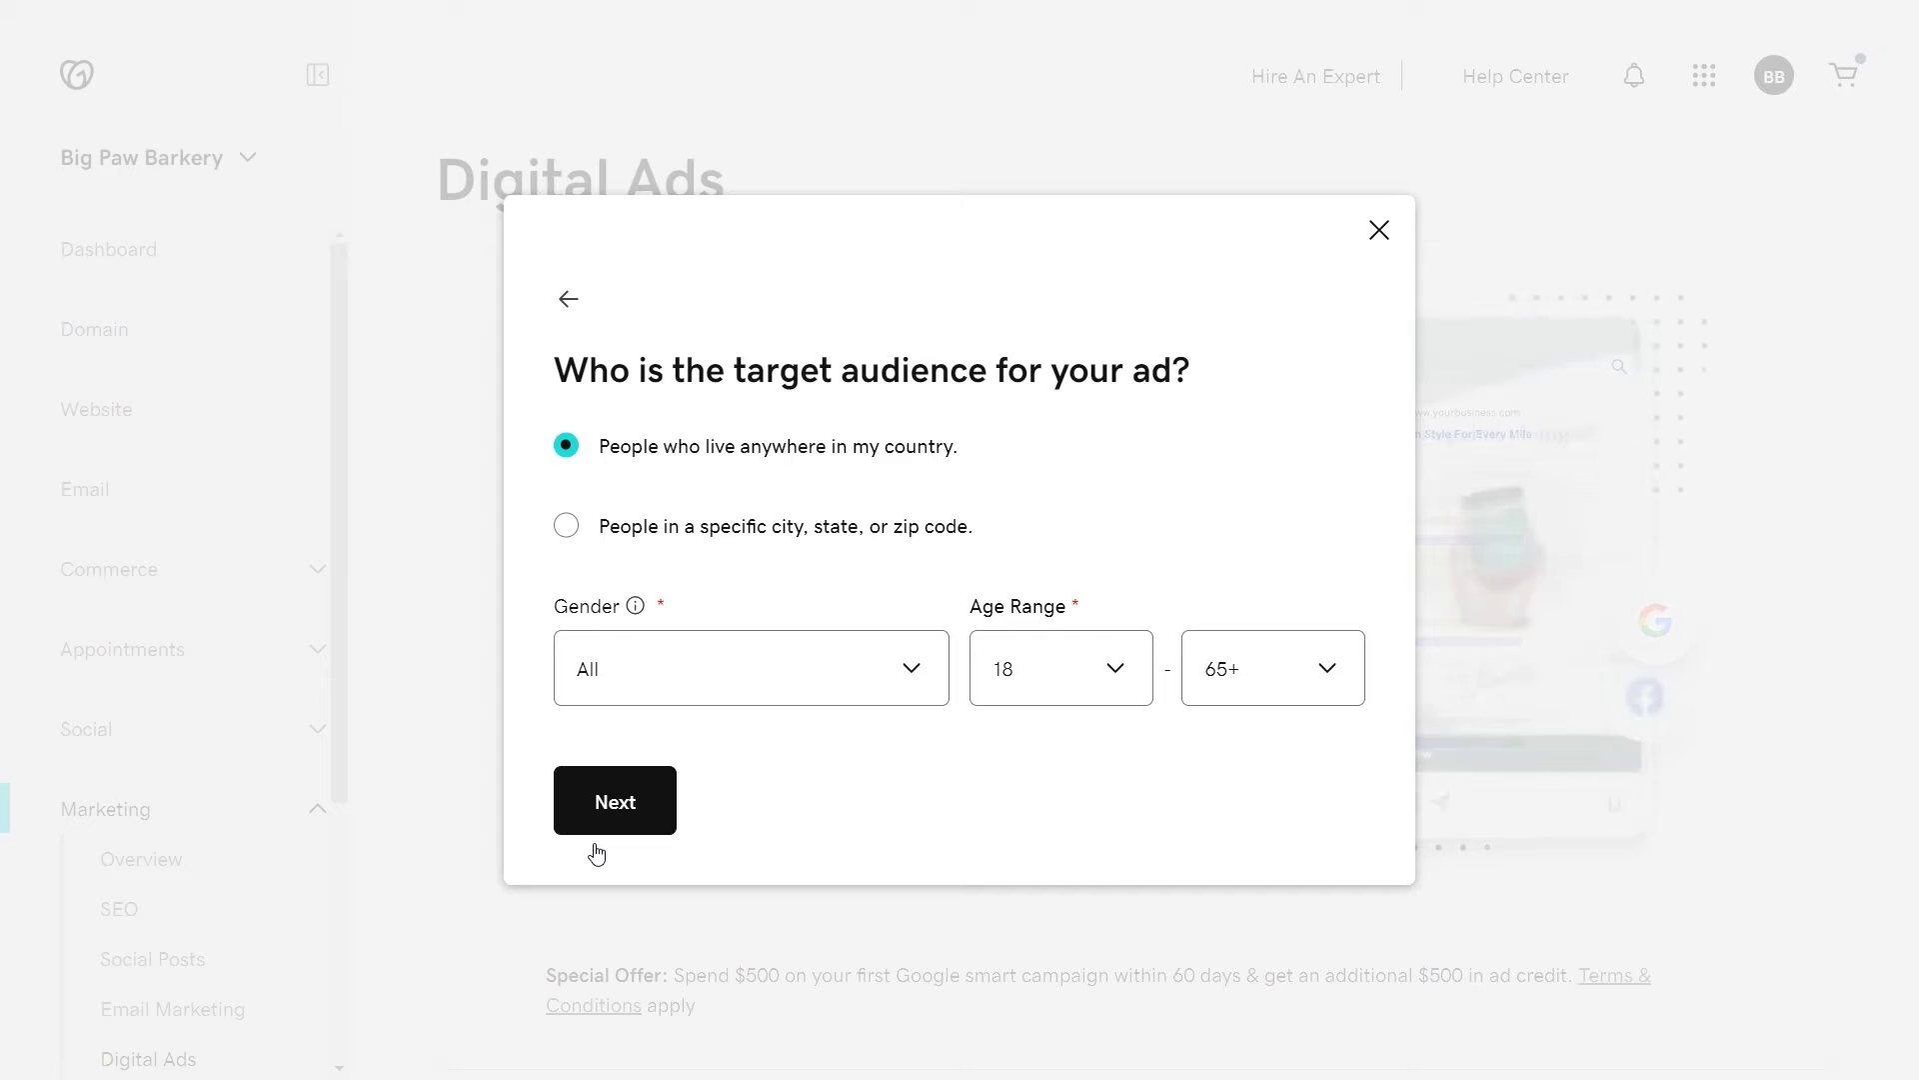
Step: Target people anywhere in the country, gender All, ages 18 to 65+
{"action": "left_click", "coordinate": [563, 530]}
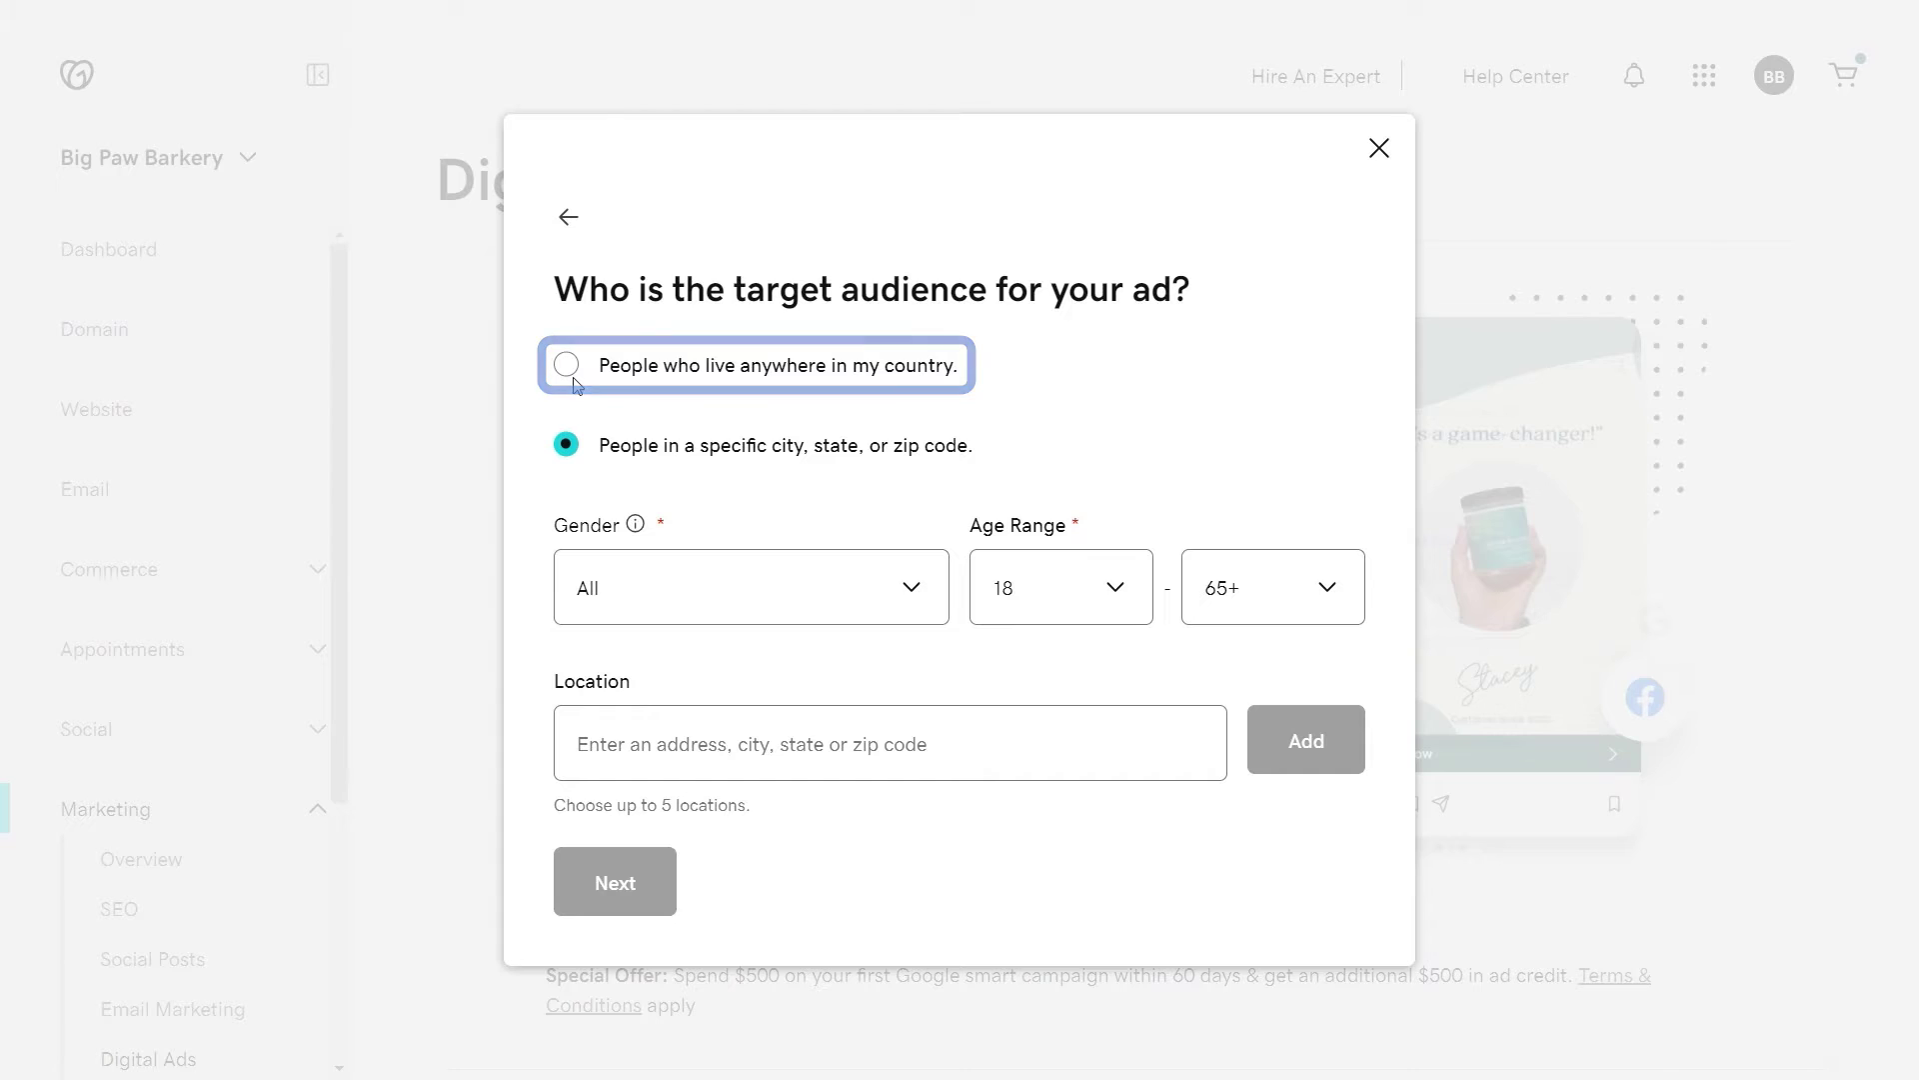
{"action": "left_click", "coordinate": [567, 365]}
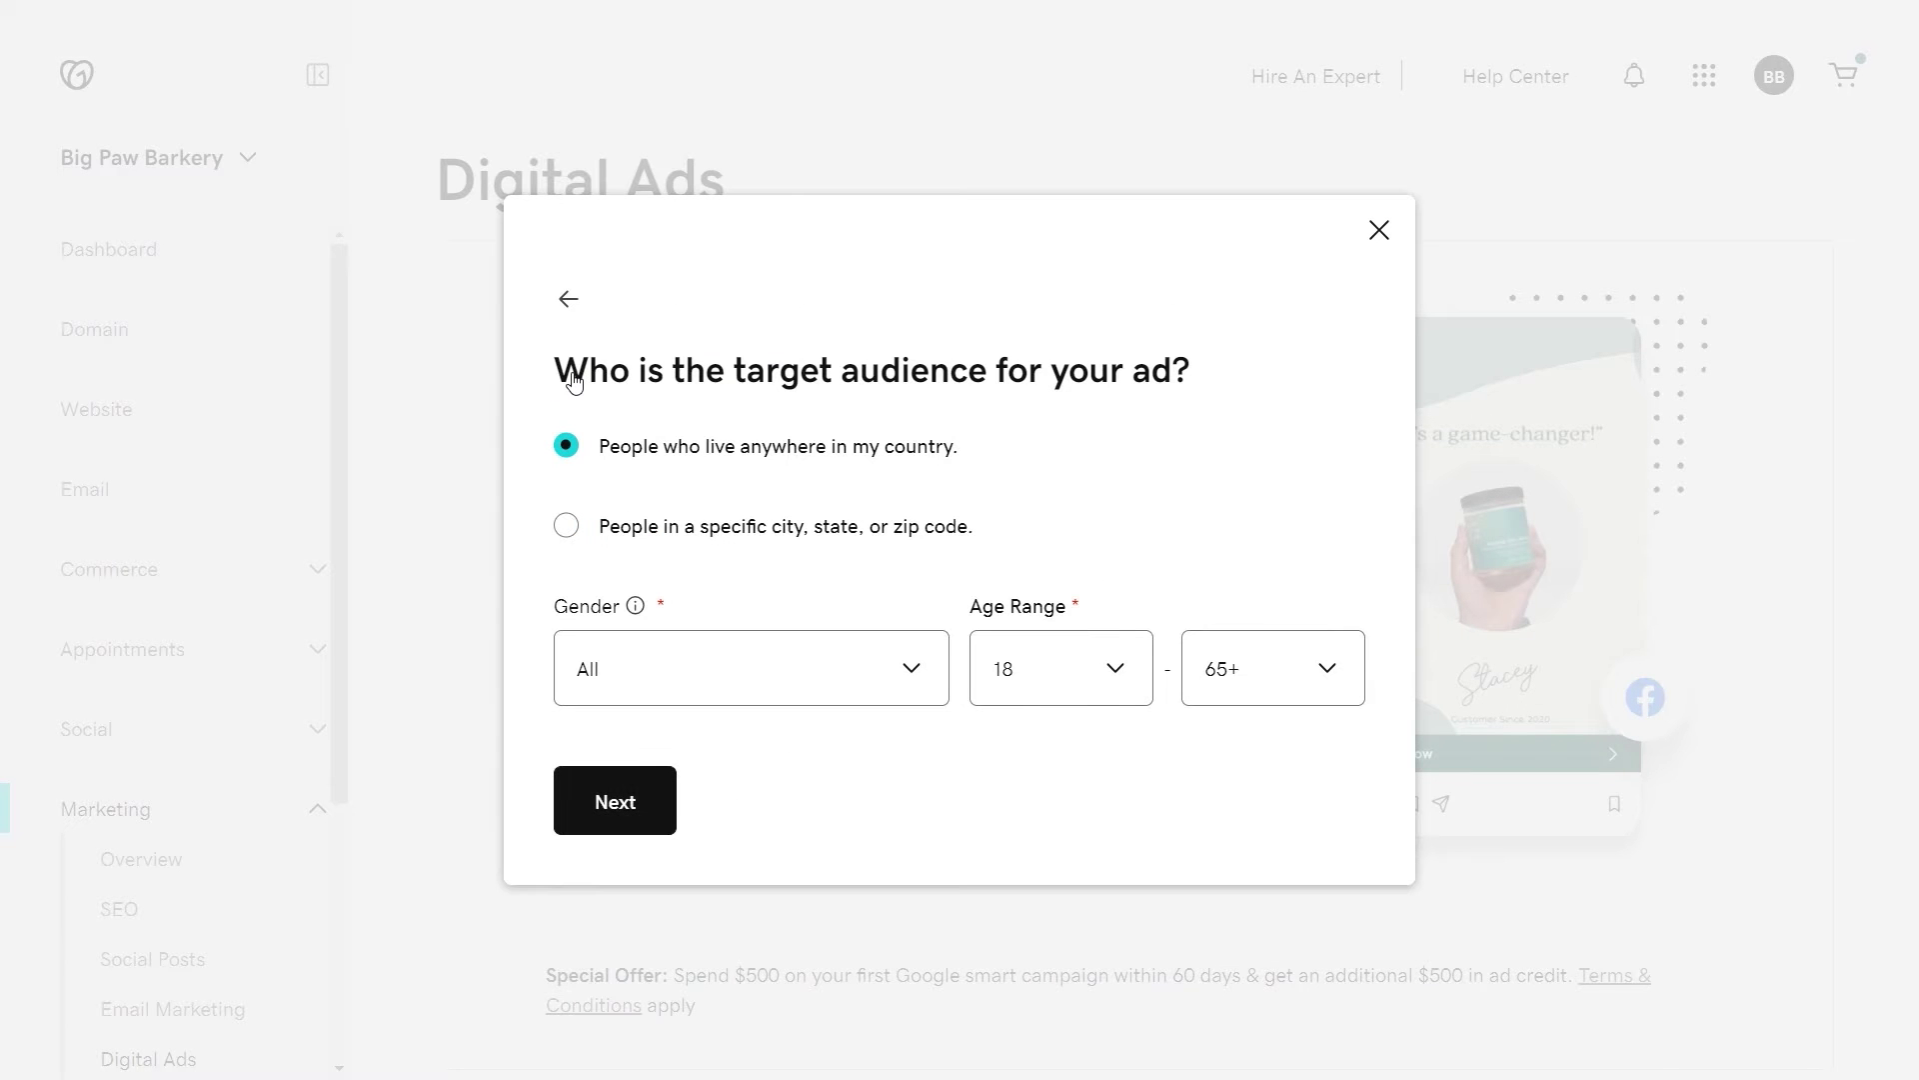
{"action": "left_click", "coordinate": [918, 670]}
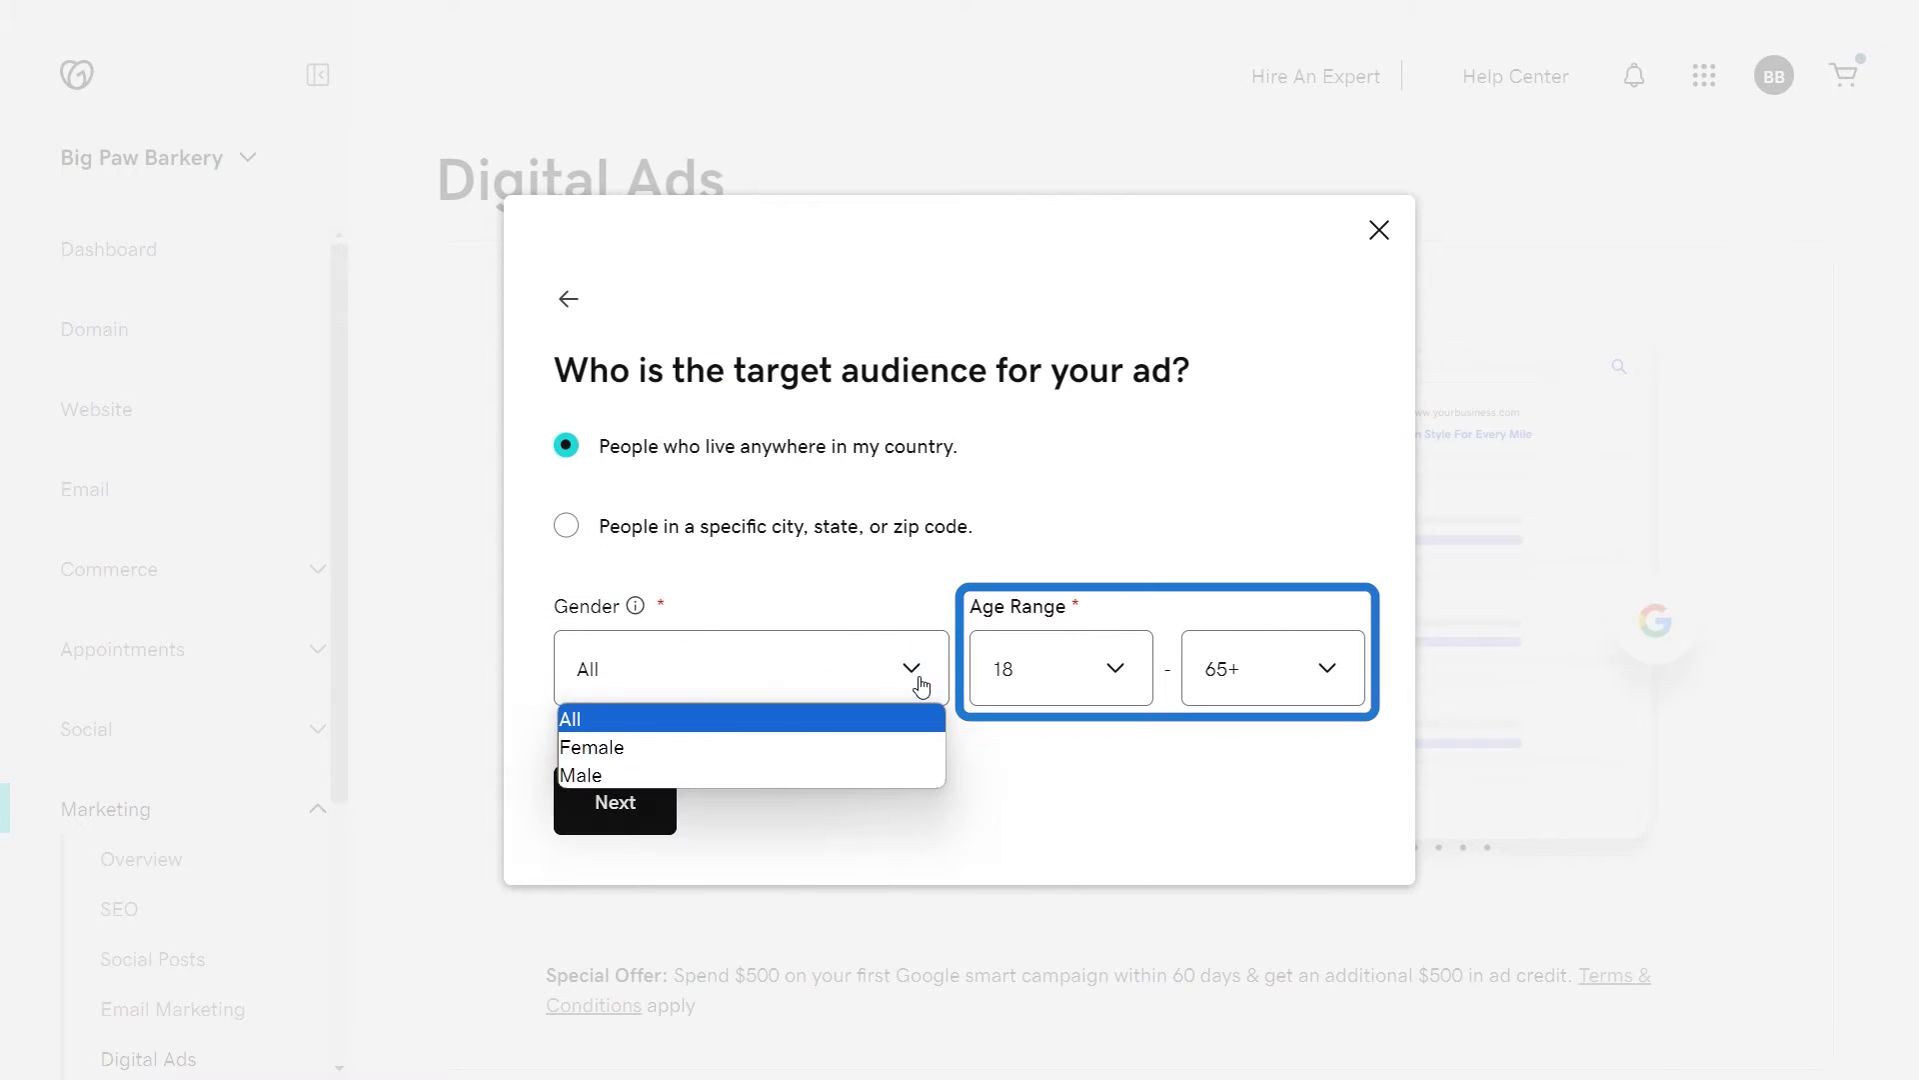
{"action": "left_click", "coordinate": [1007, 708]}
{"action": "left_click", "coordinate": [1029, 668]}
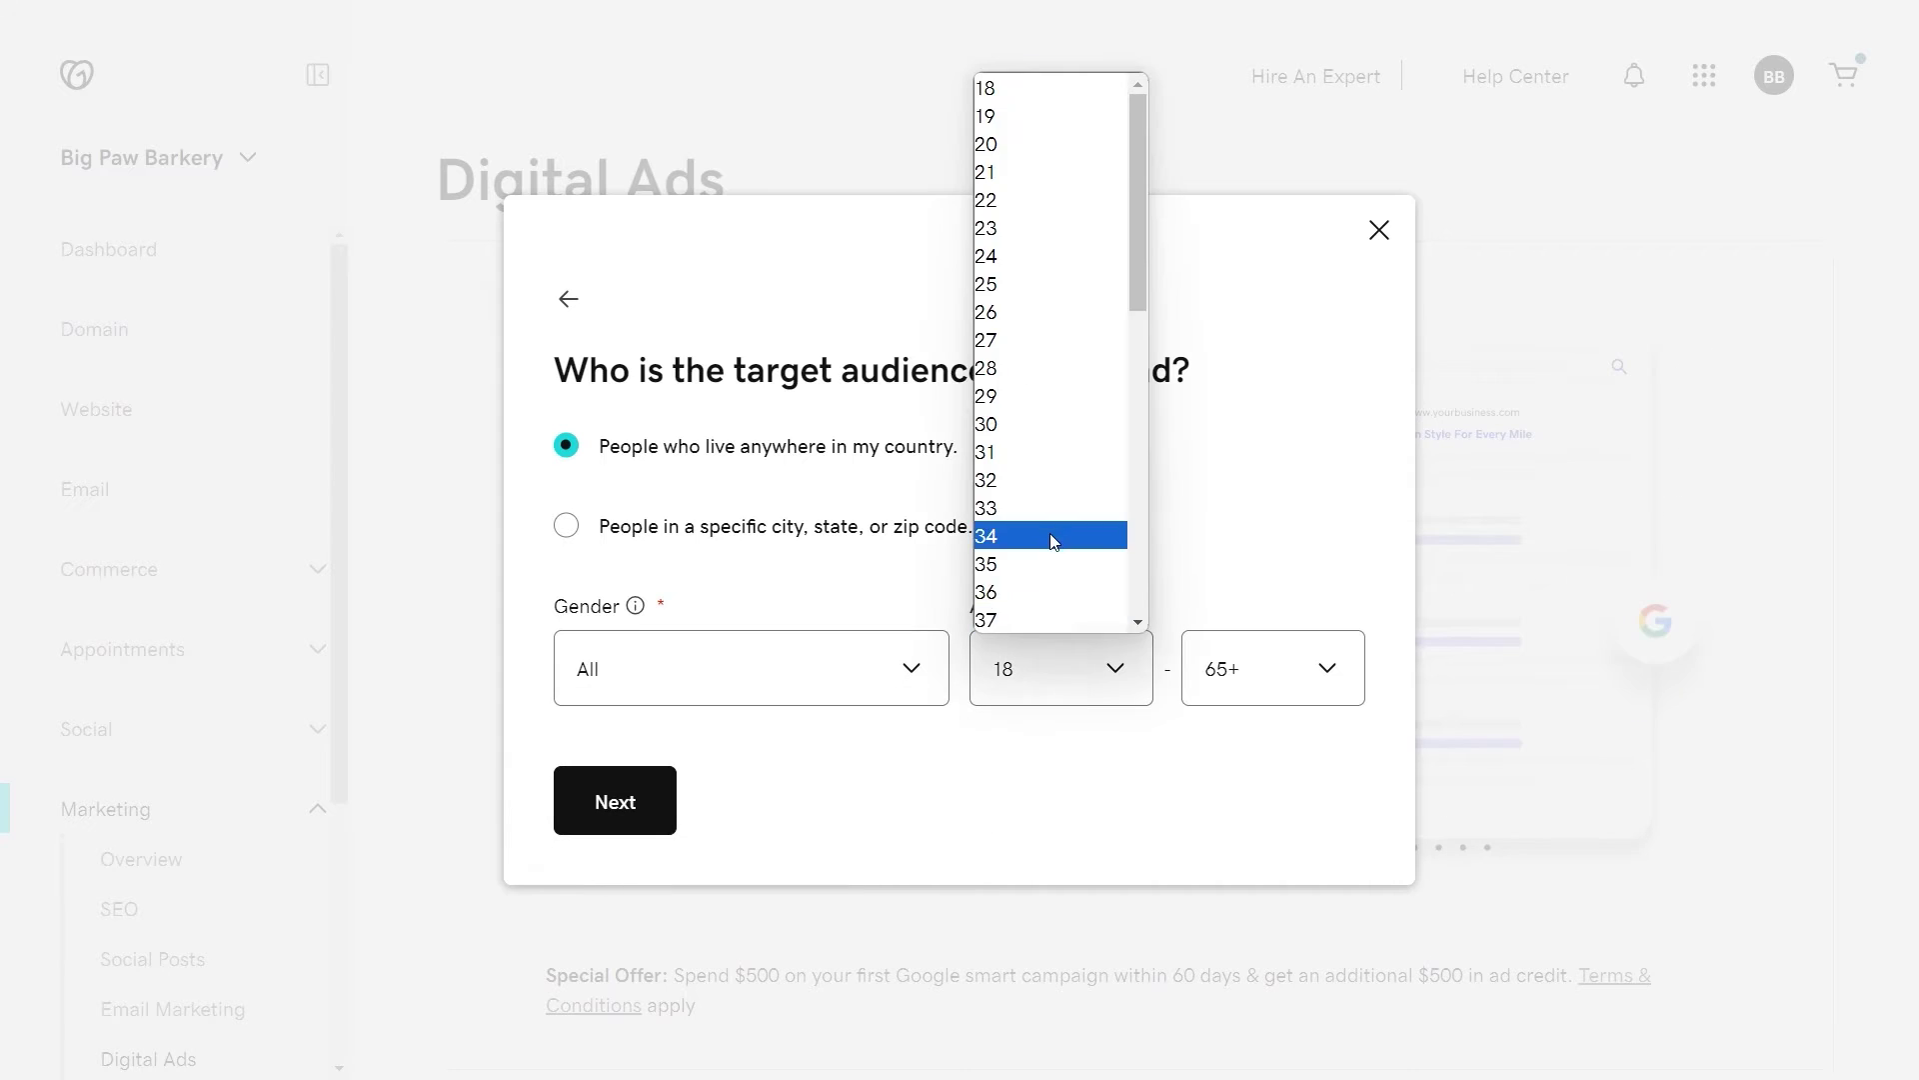
{"action": "left_click", "coordinate": [1039, 90]}
{"action": "left_click", "coordinate": [1277, 667]}
{"action": "left_click", "coordinate": [1261, 785]}
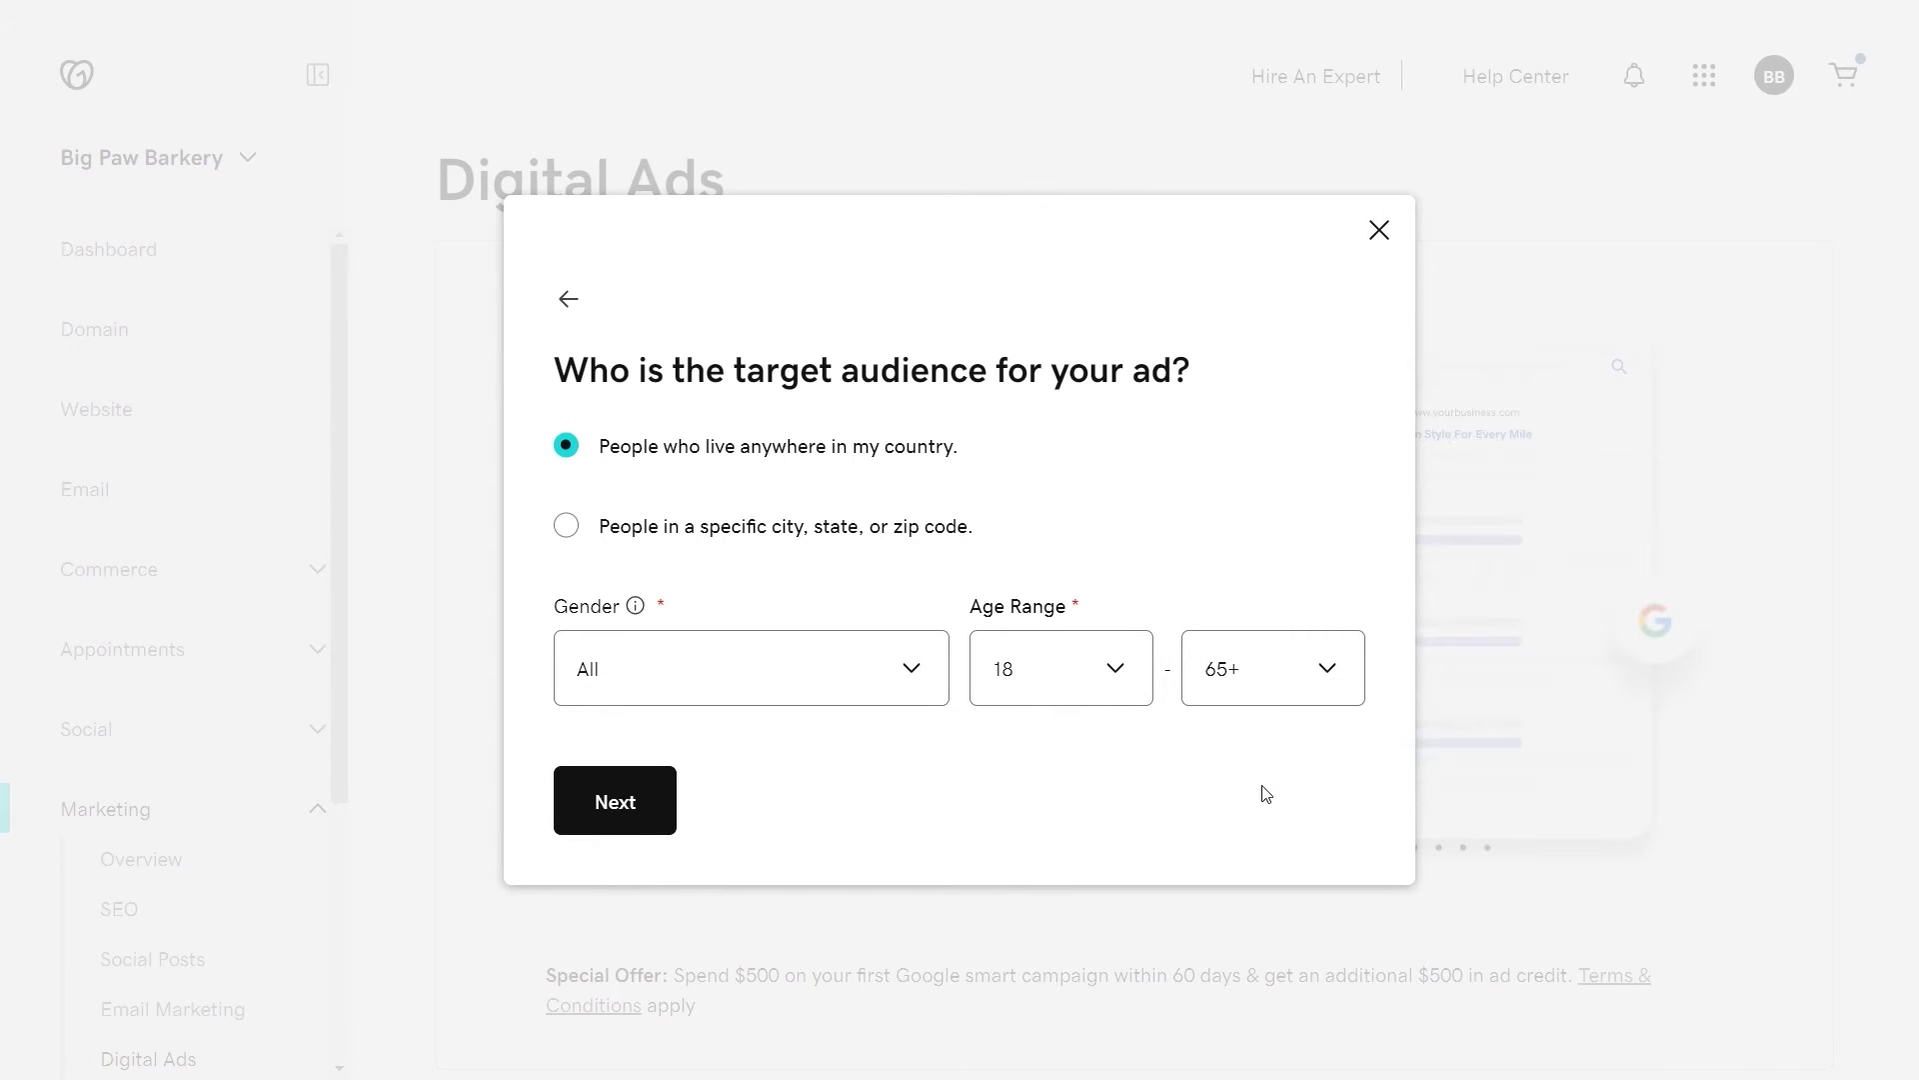
{"action": "left_click", "coordinate": [643, 802]}
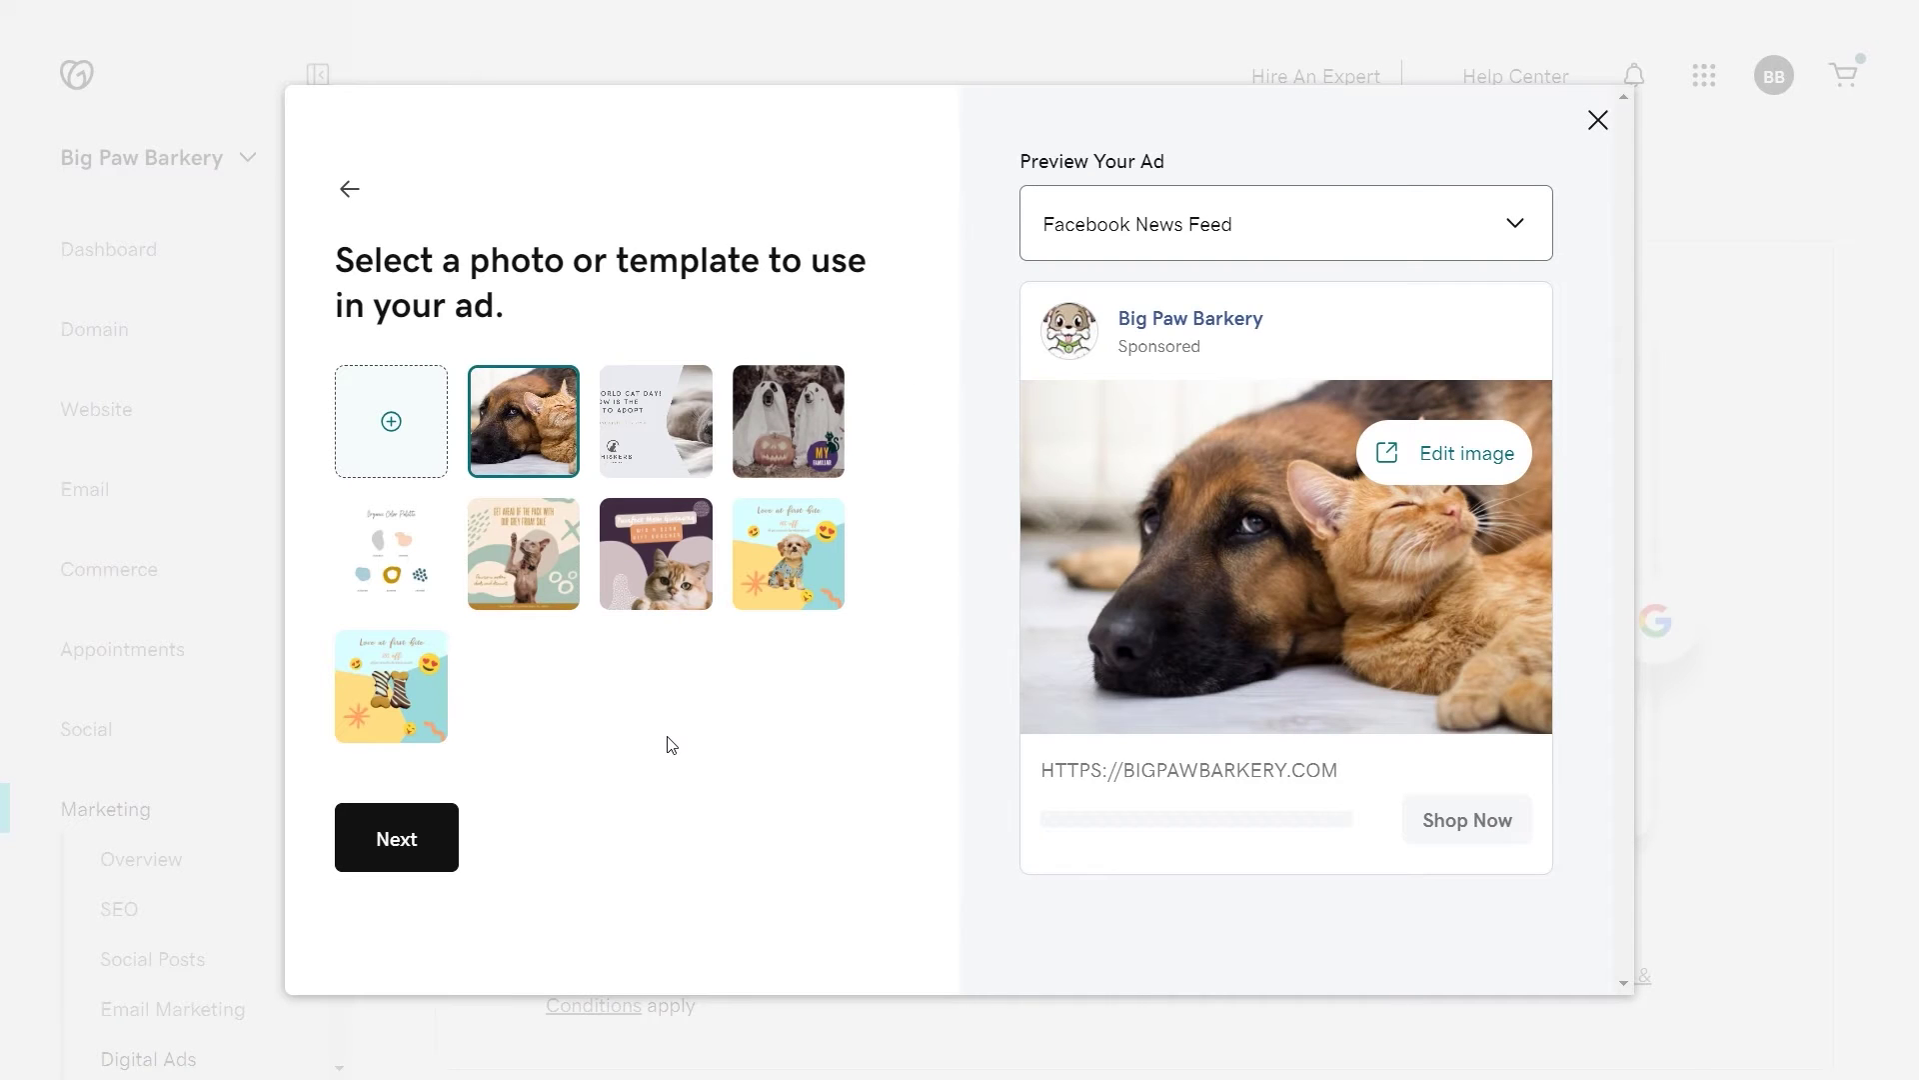
Step: Pick the 'Love at first bite' dog template and open it in the image editor
{"action": "left_click", "coordinate": [770, 431]}
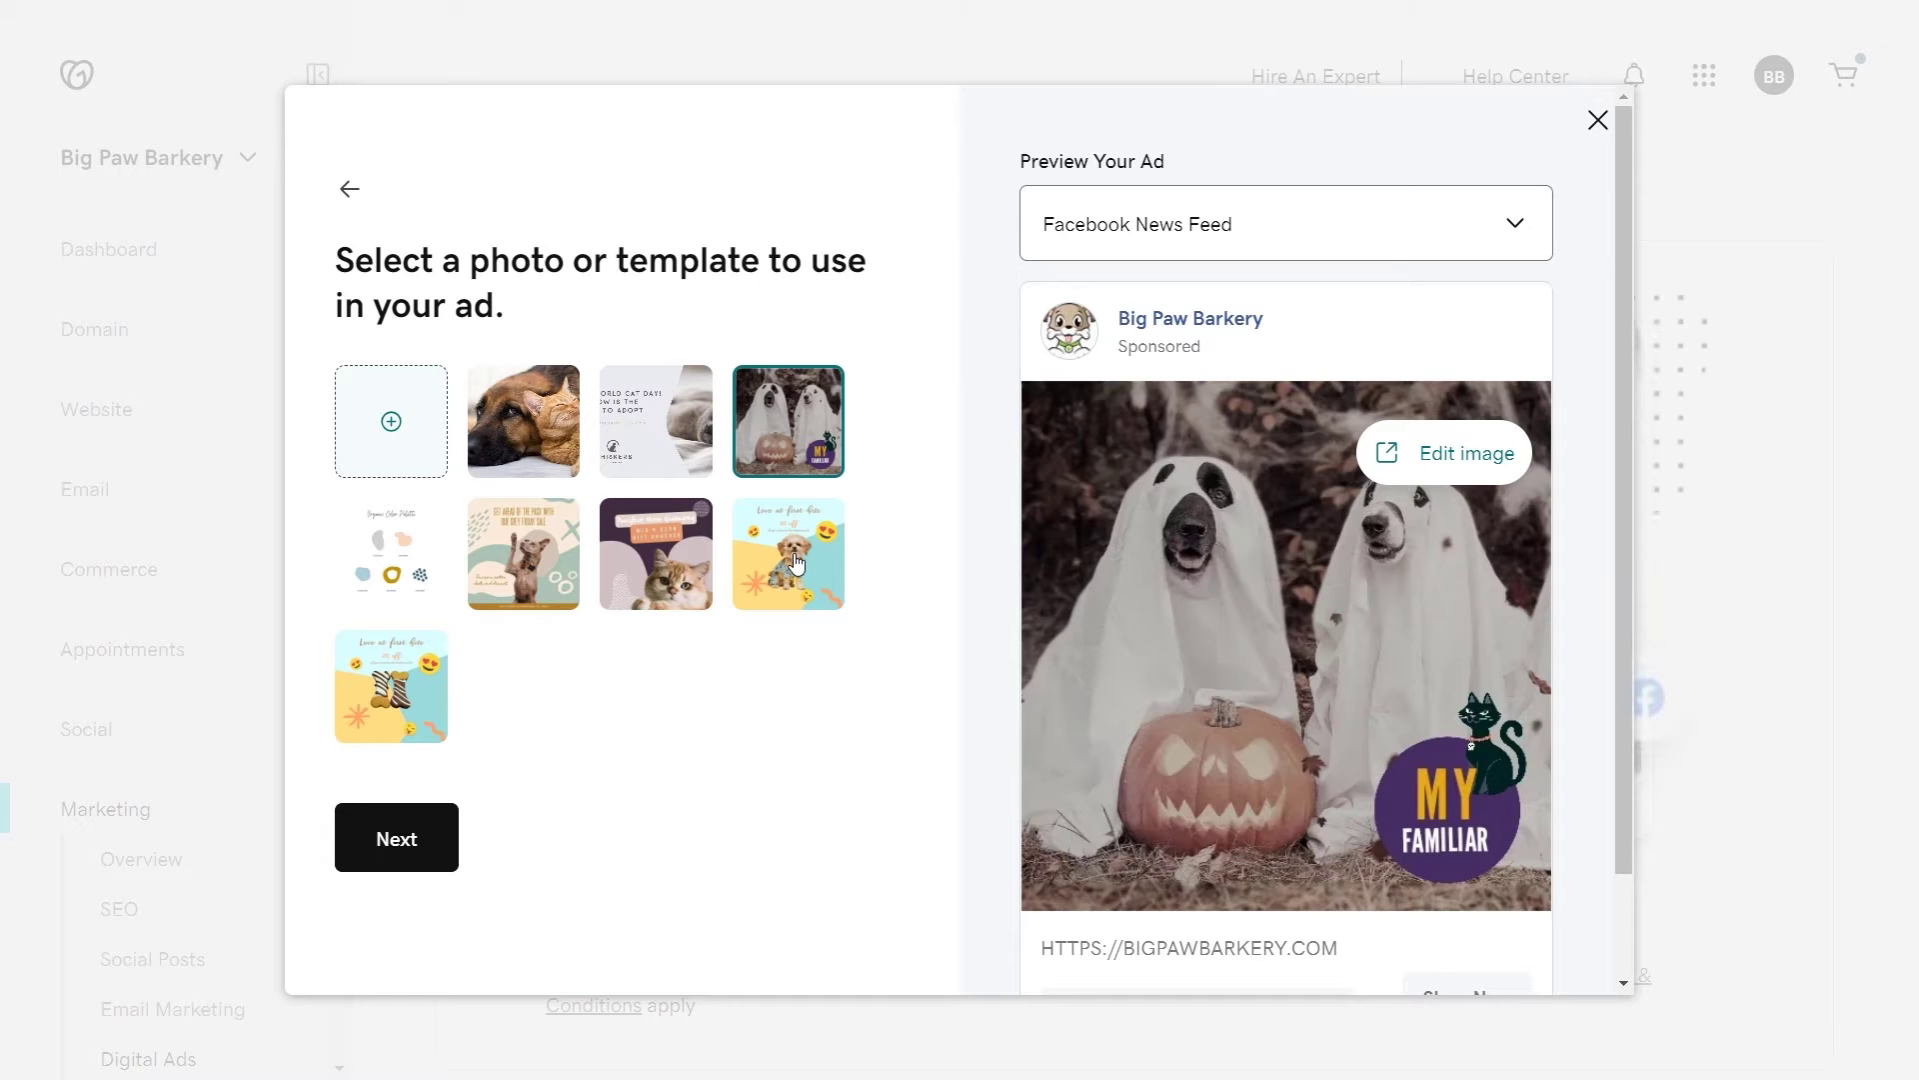
{"action": "left_click", "coordinate": [797, 564]}
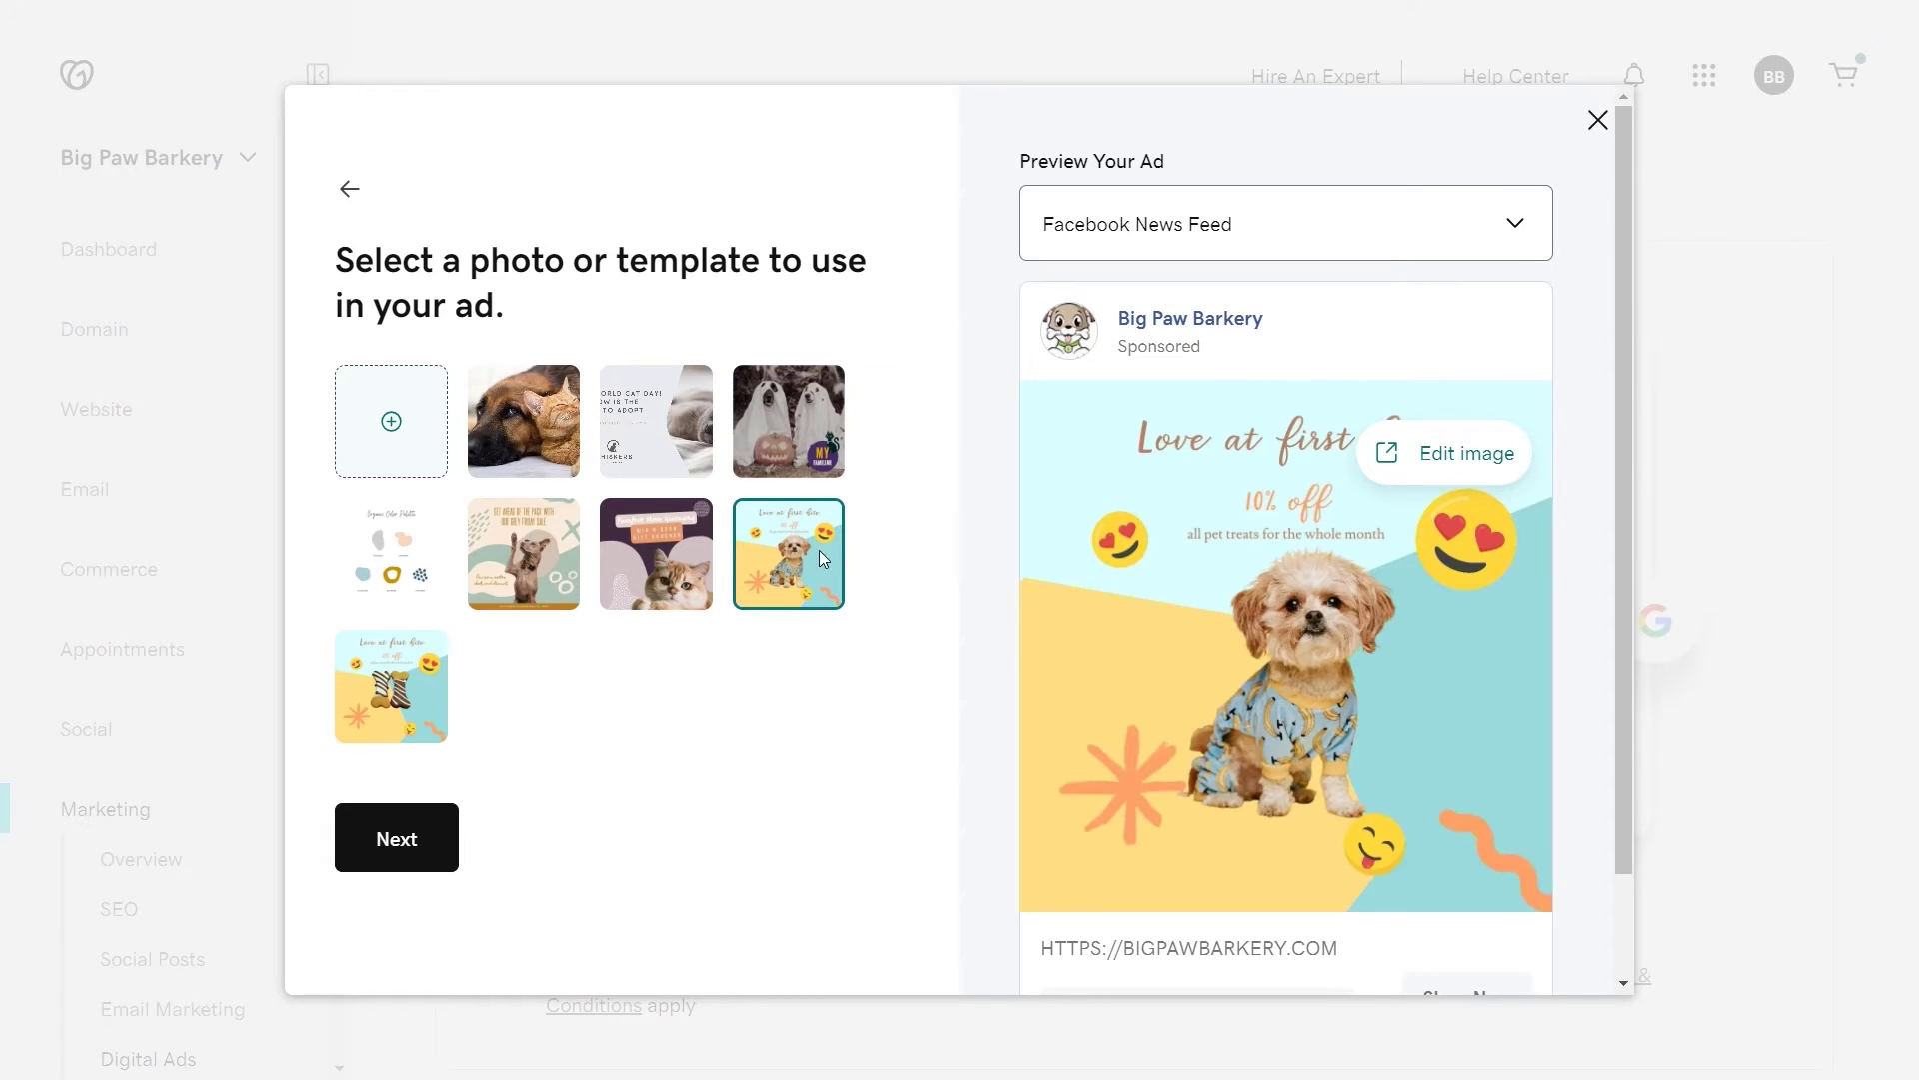
{"action": "left_click", "coordinate": [1442, 455]}
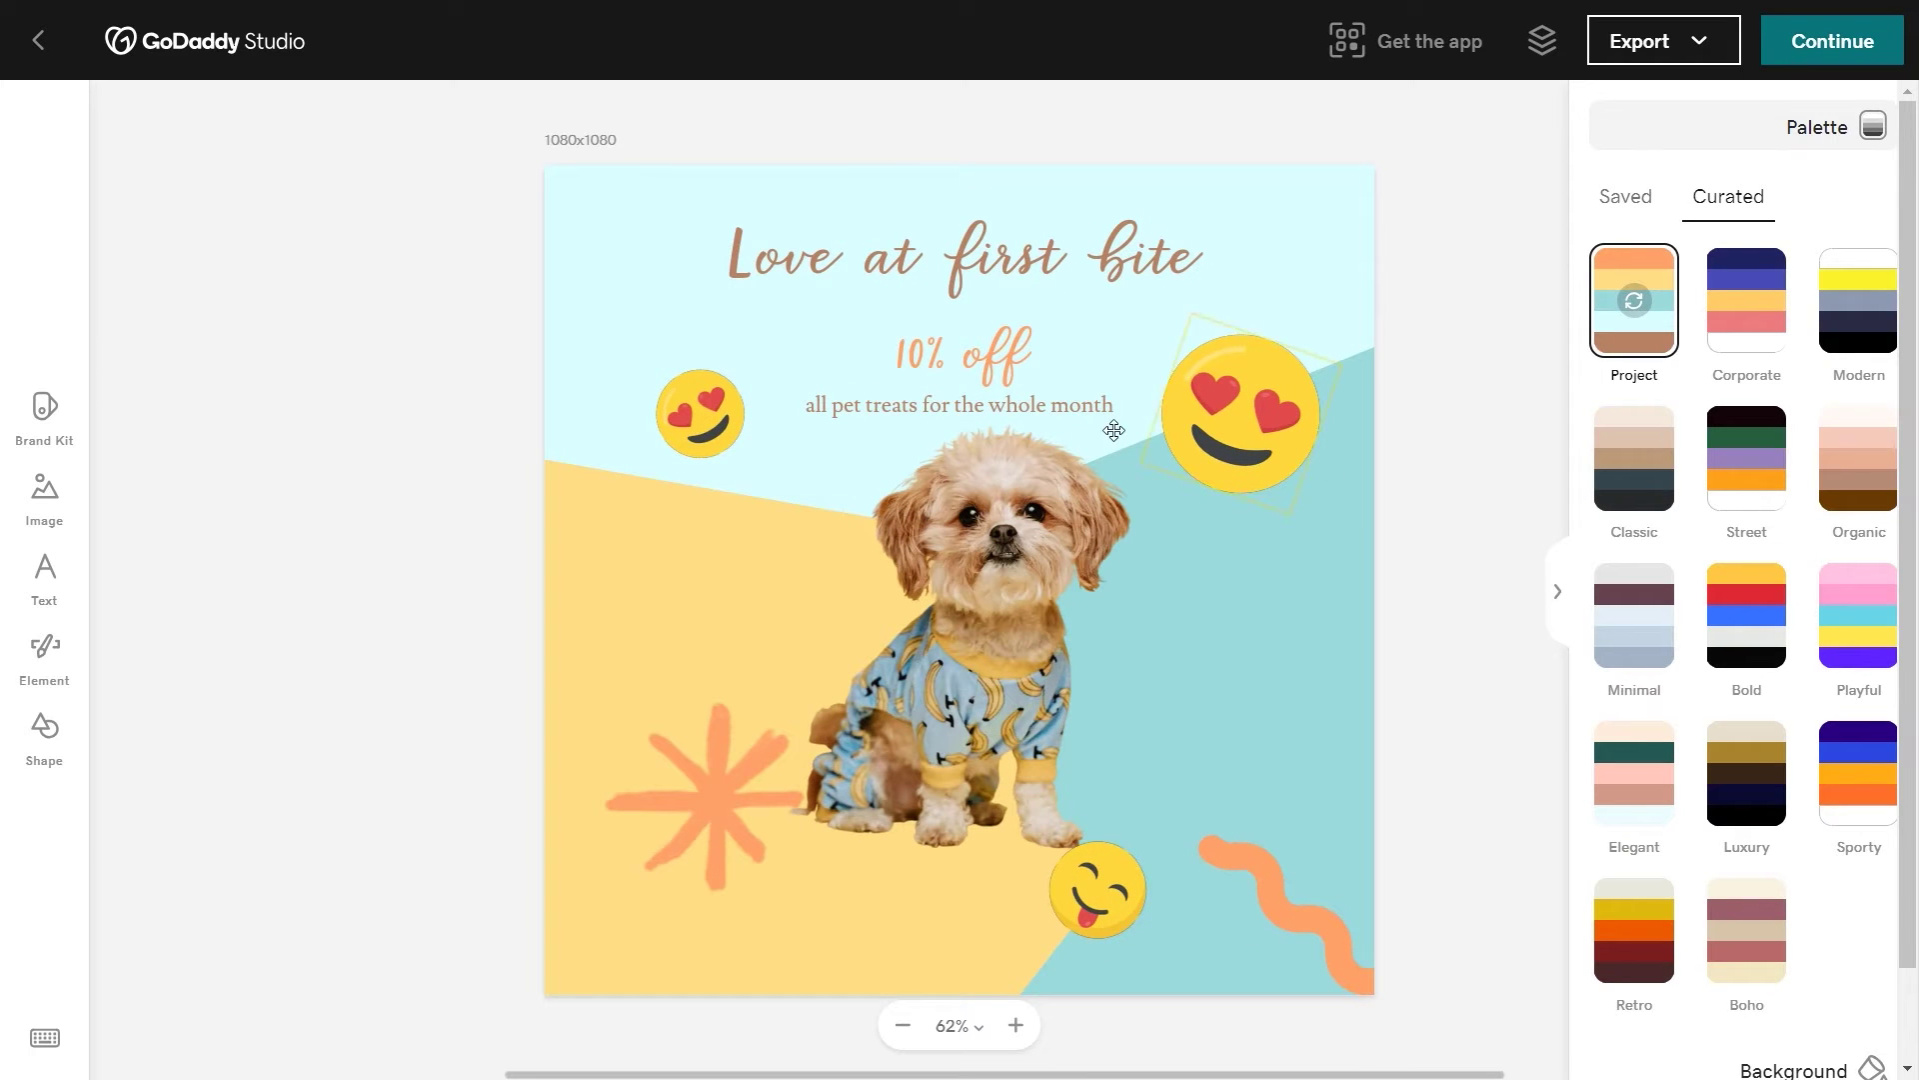
Step: Apply the Classic colour palette to the design
{"action": "left_click", "coordinate": [1757, 328]}
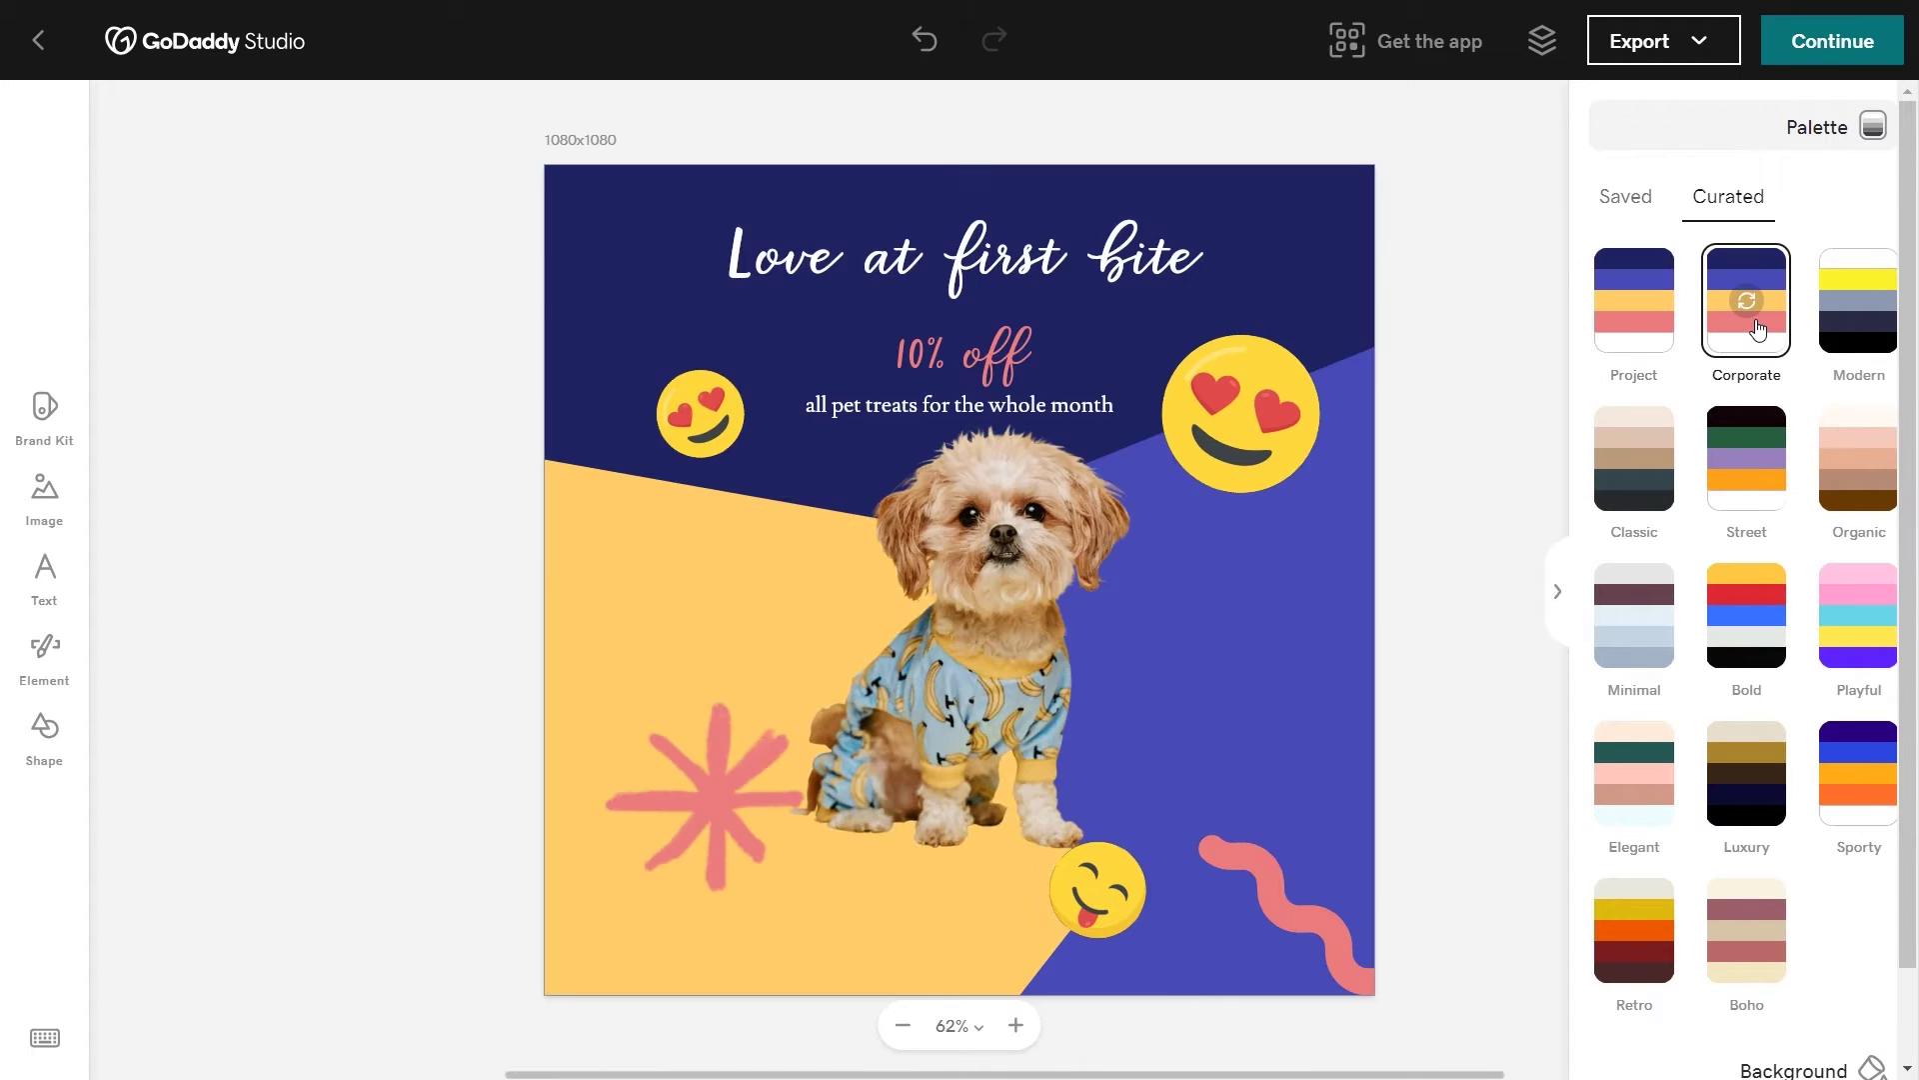
{"action": "left_click", "coordinate": [1629, 611]}
{"action": "left_click", "coordinate": [1636, 470]}
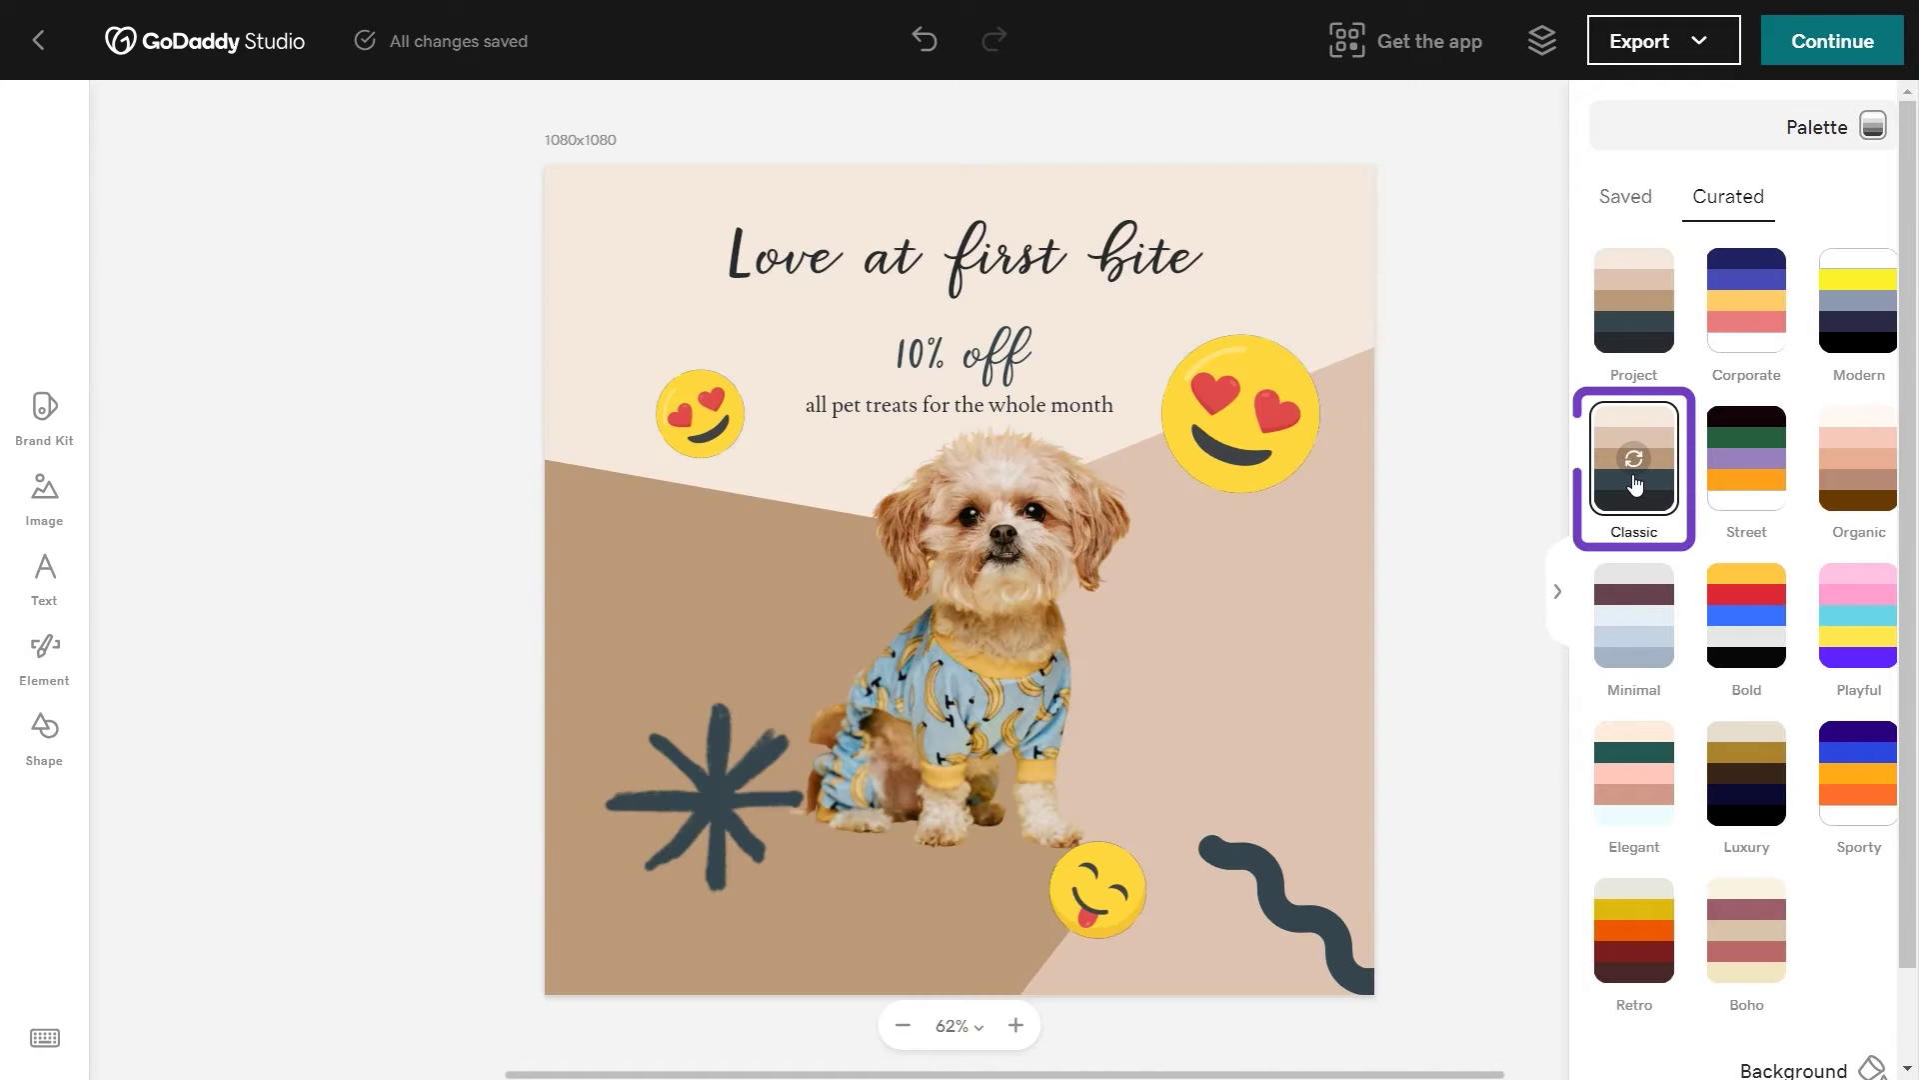
Step: Change the discount text to '25% off' and delete the dog photo
{"action": "left_click", "coordinate": [920, 354]}
{"action": "left_click", "coordinate": [920, 354]}
{"action": "key", "text": "BackSpace"}
{"action": "key", "text": "BackSpace"}
{"action": "type", "text": "25"}
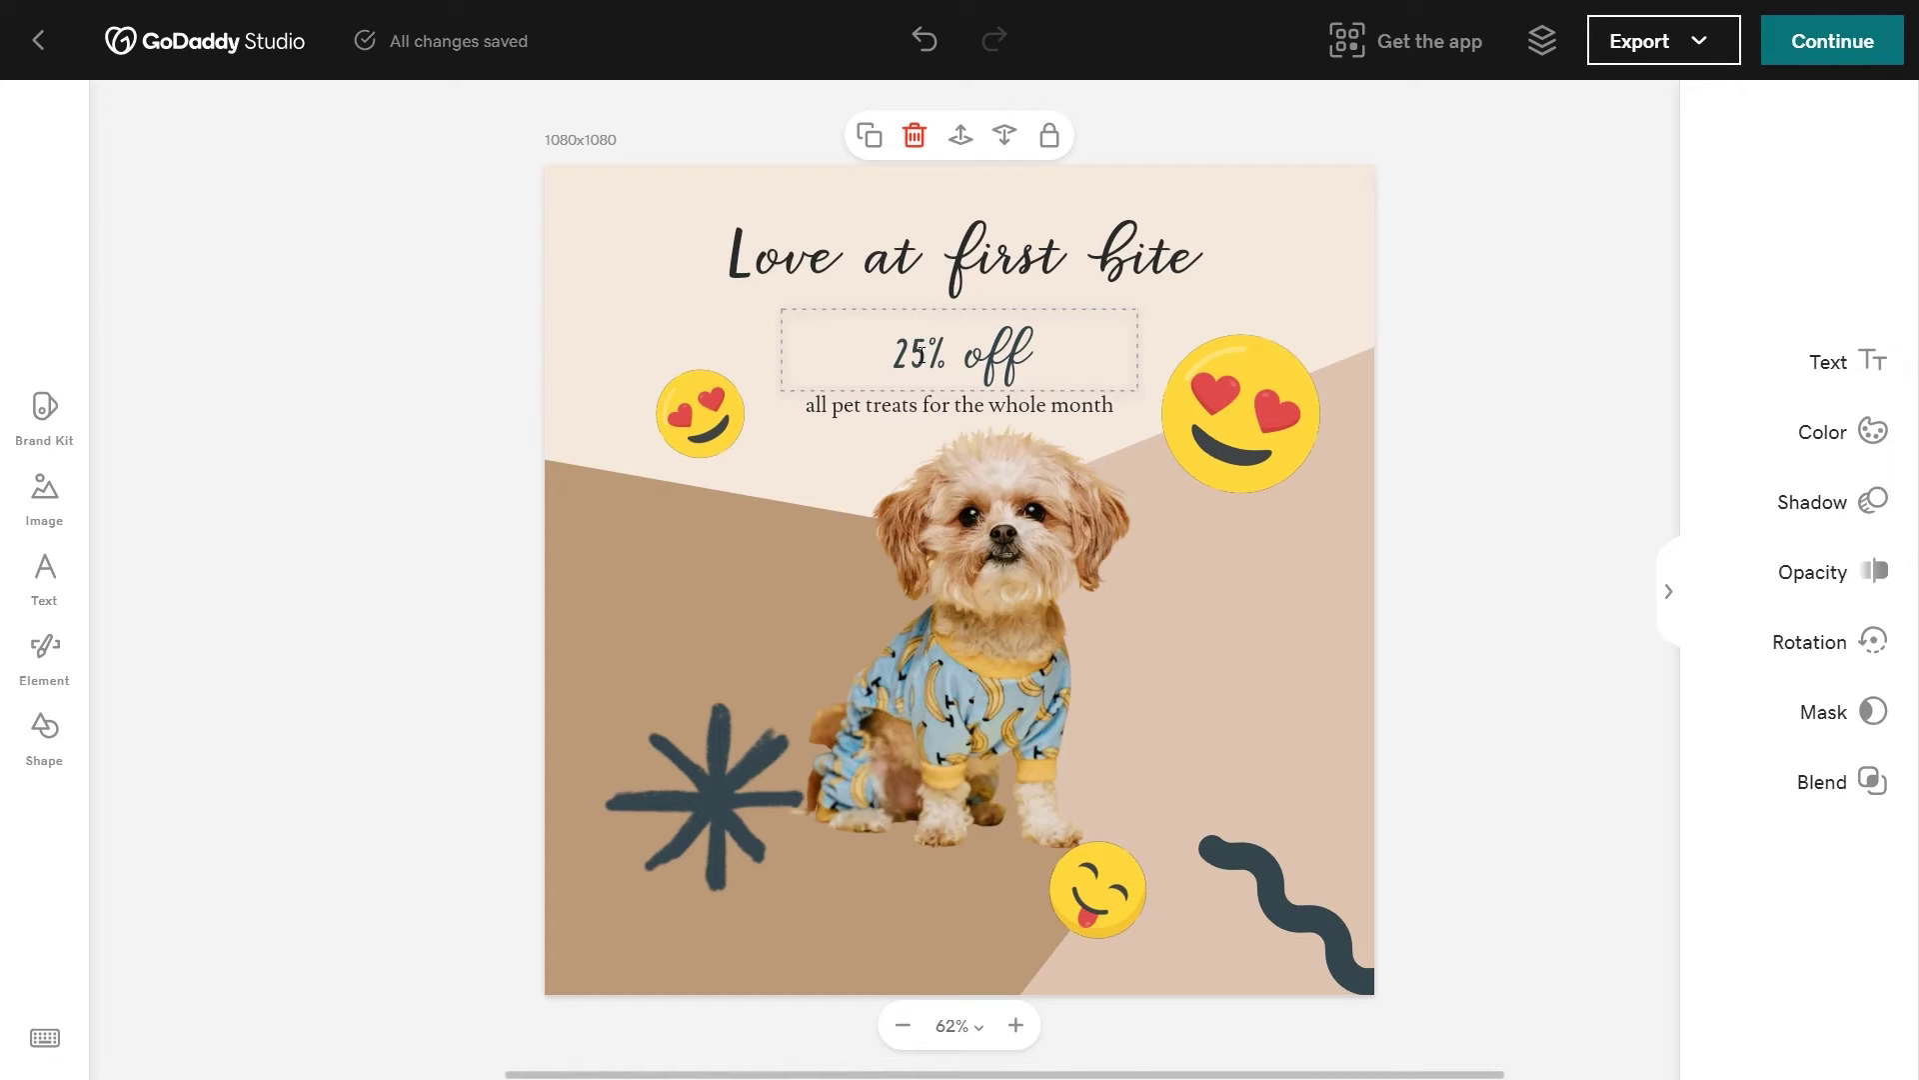
{"action": "left_click", "coordinate": [971, 512]}
{"action": "key", "text": "Delete"}
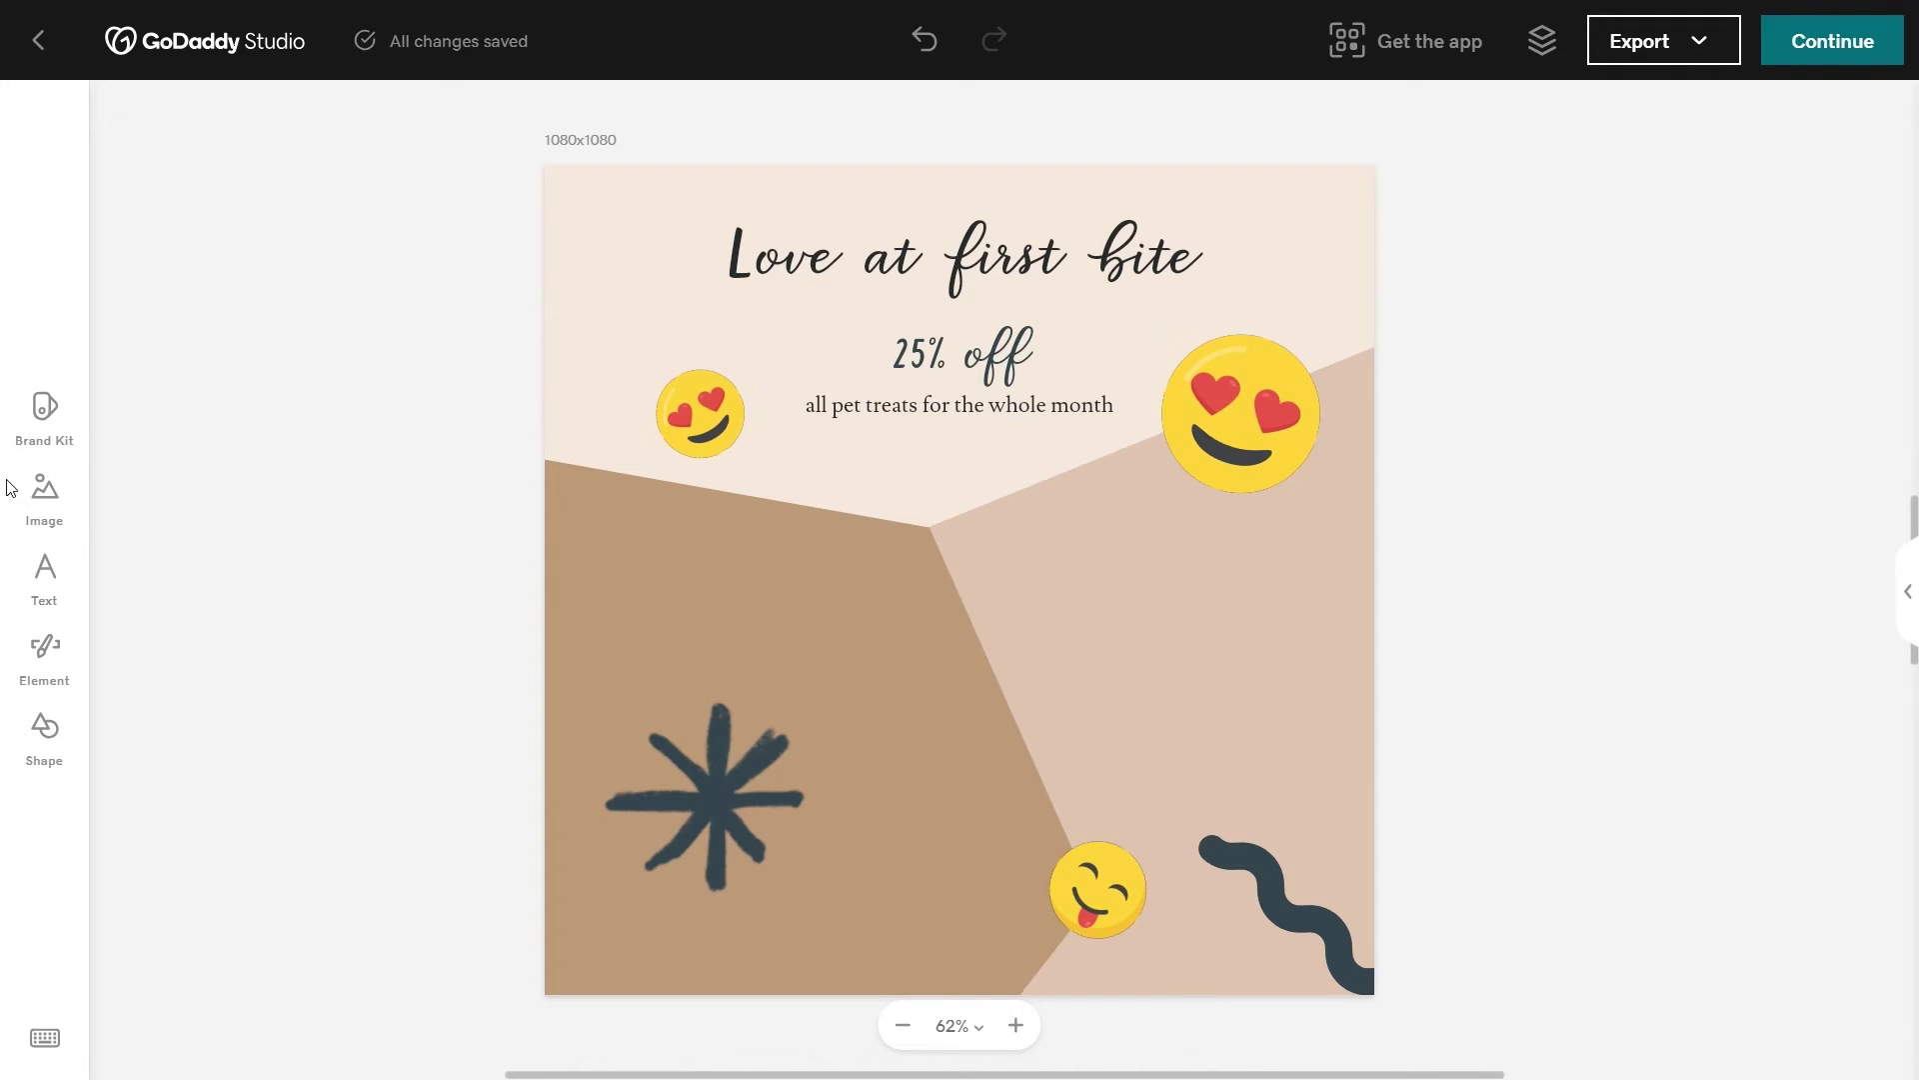
Step: Insert the dipped cookies photo from the computer and remove its background
{"action": "left_click", "coordinate": [28, 503]}
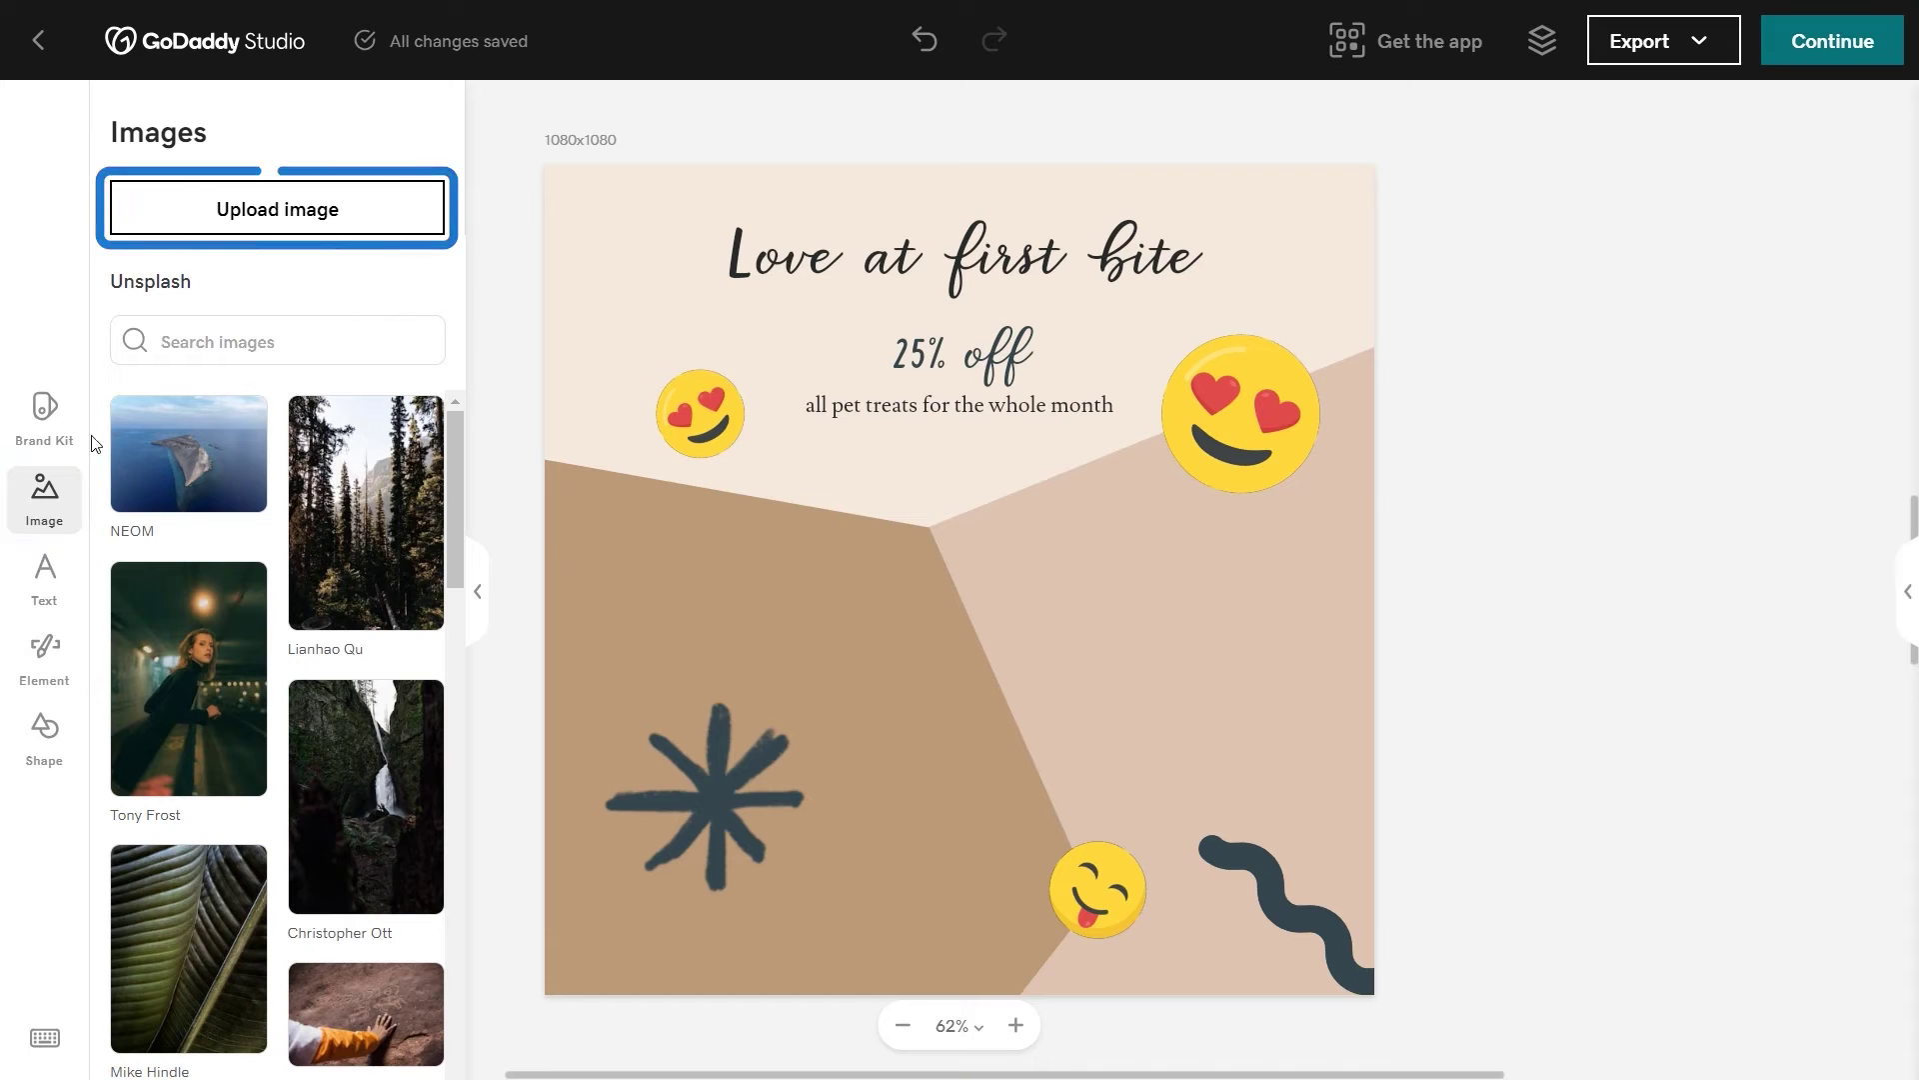
{"action": "left_click", "coordinate": [278, 211]}
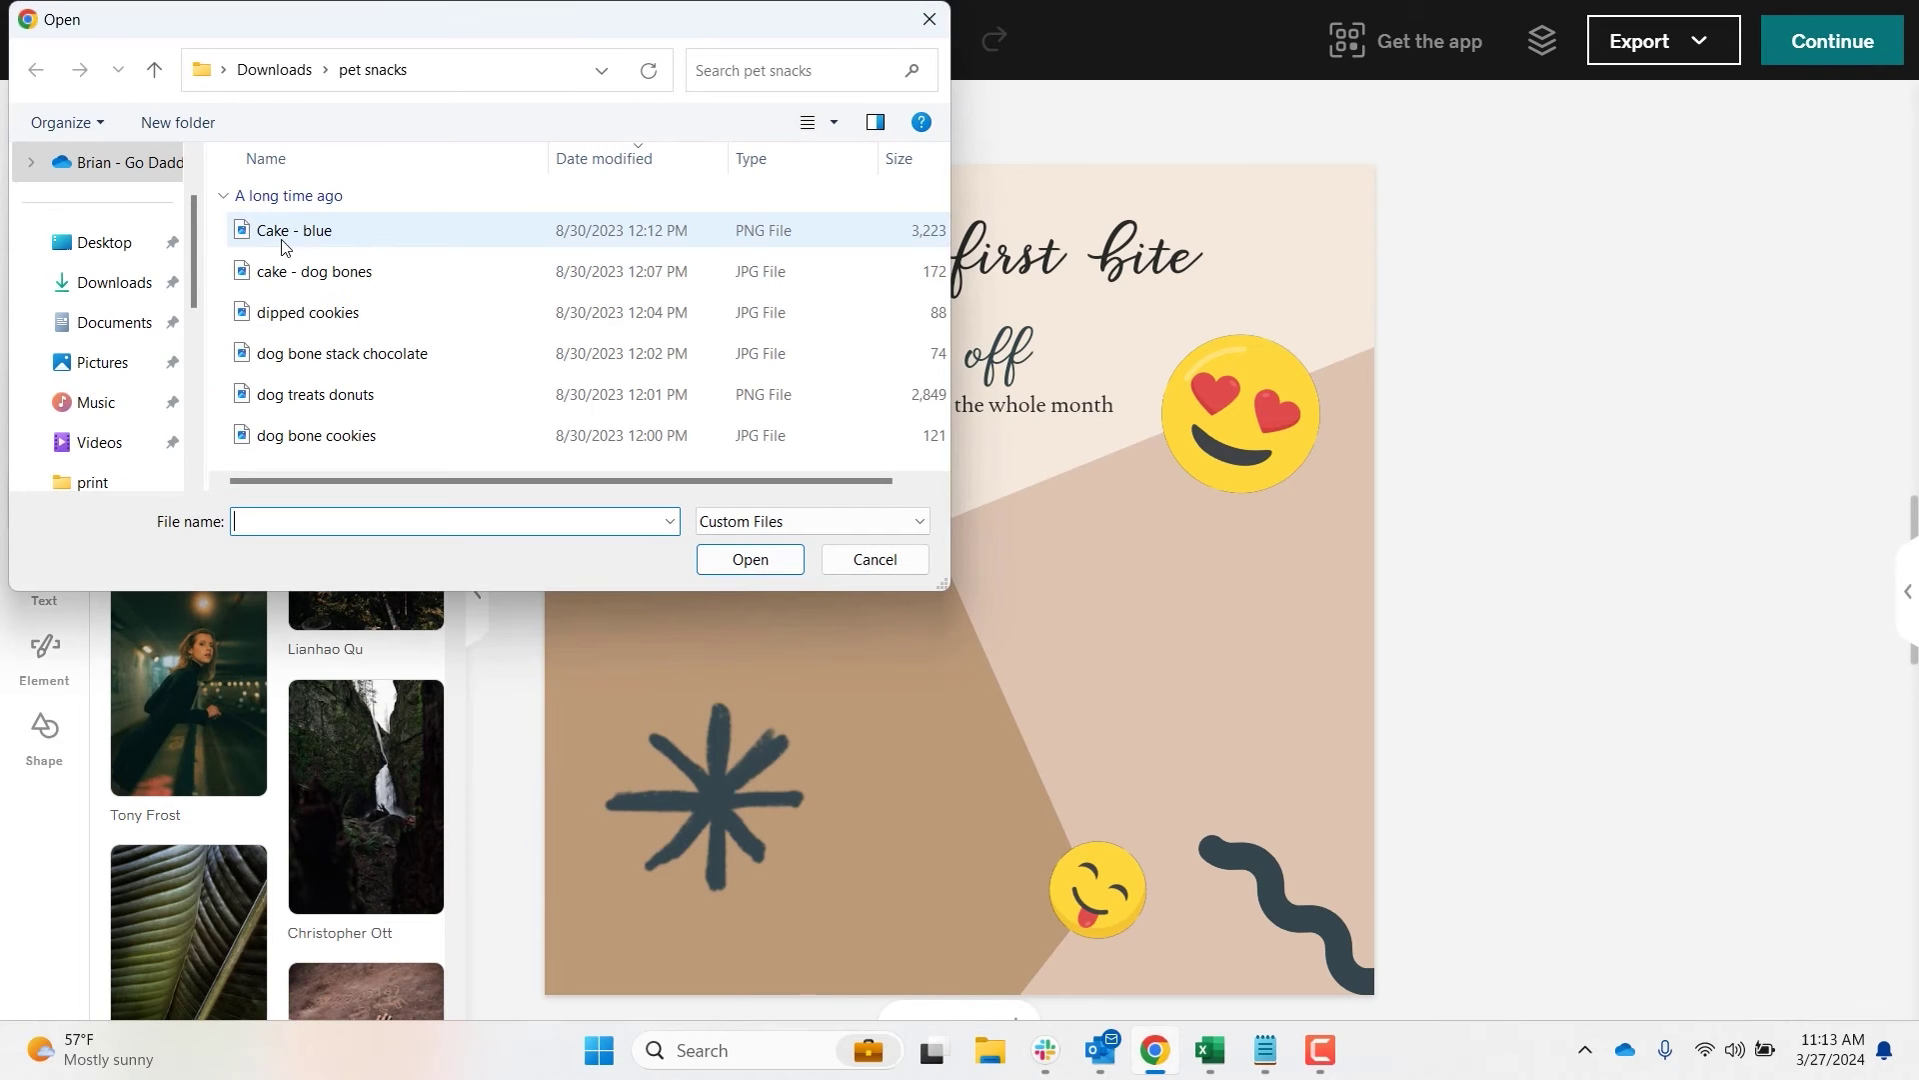
{"action": "left_click", "coordinate": [300, 316]}
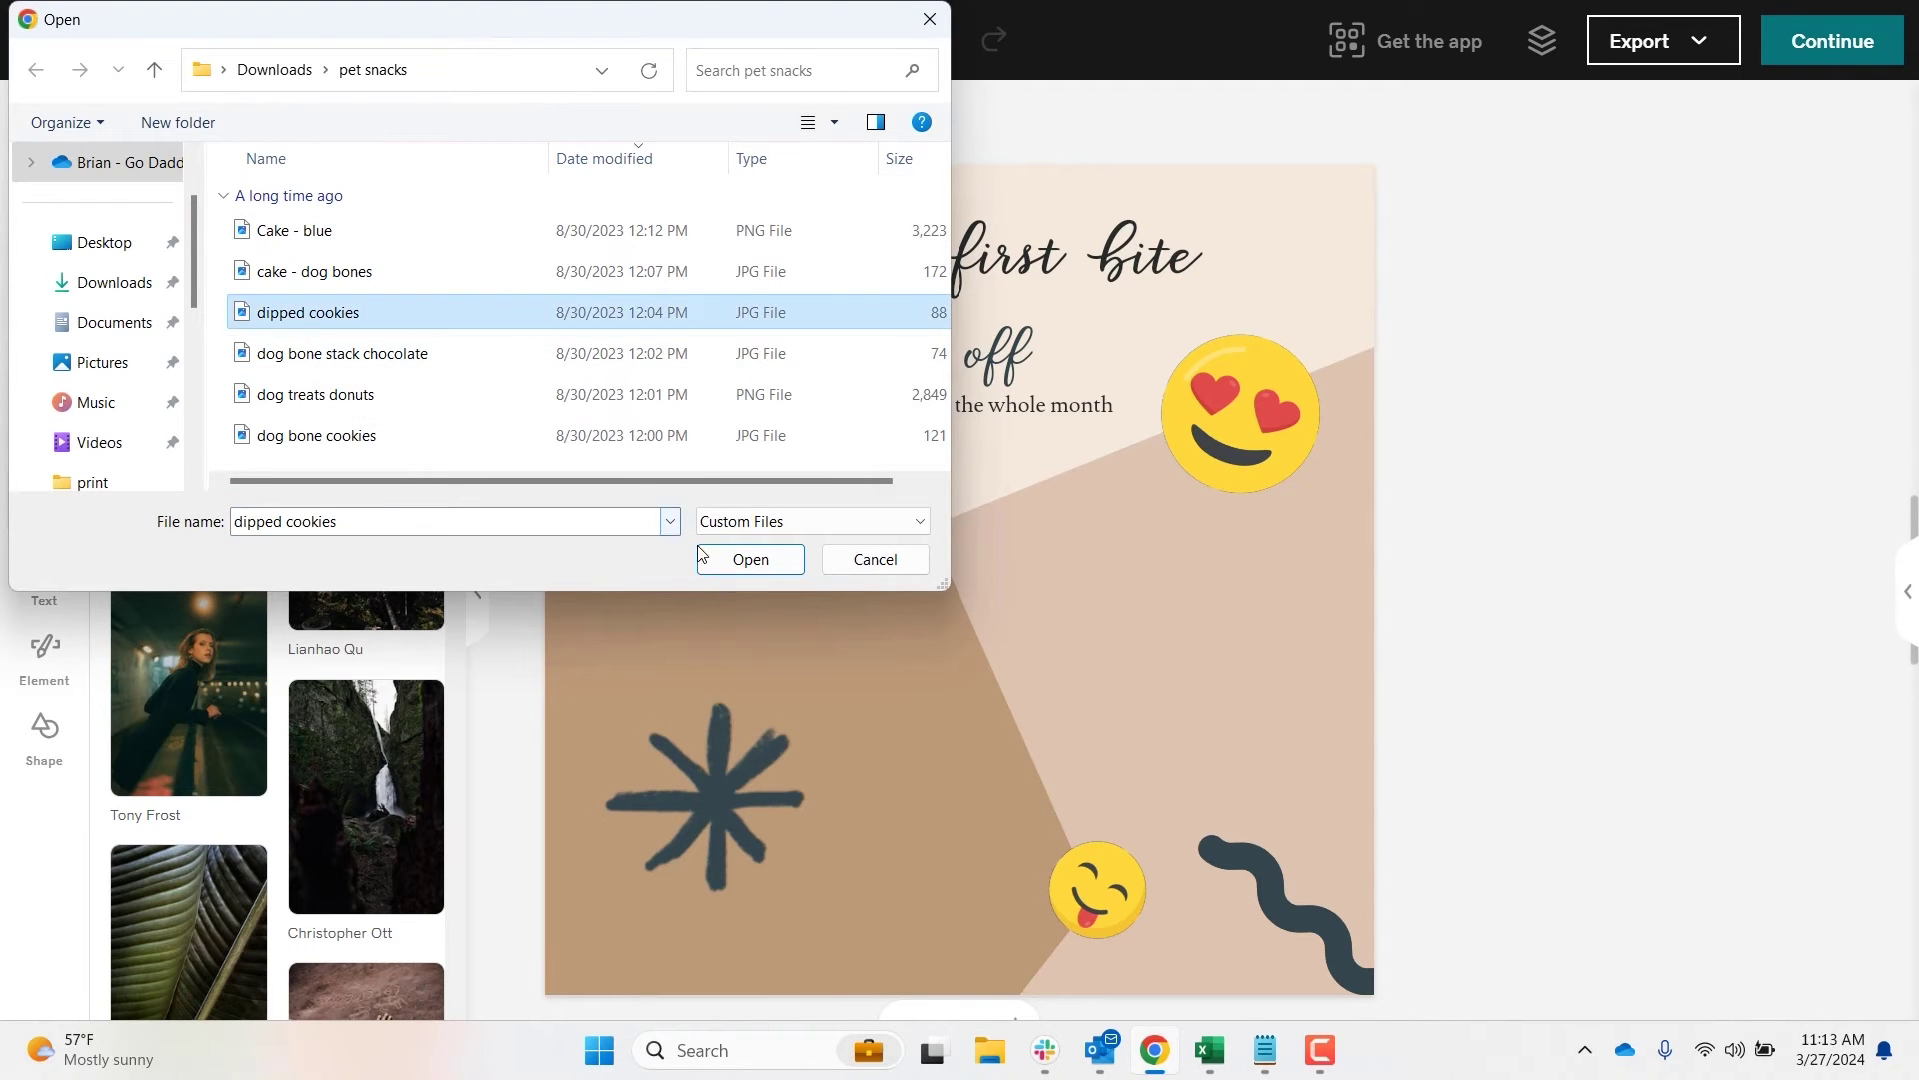
{"action": "left_click", "coordinate": [750, 559]}
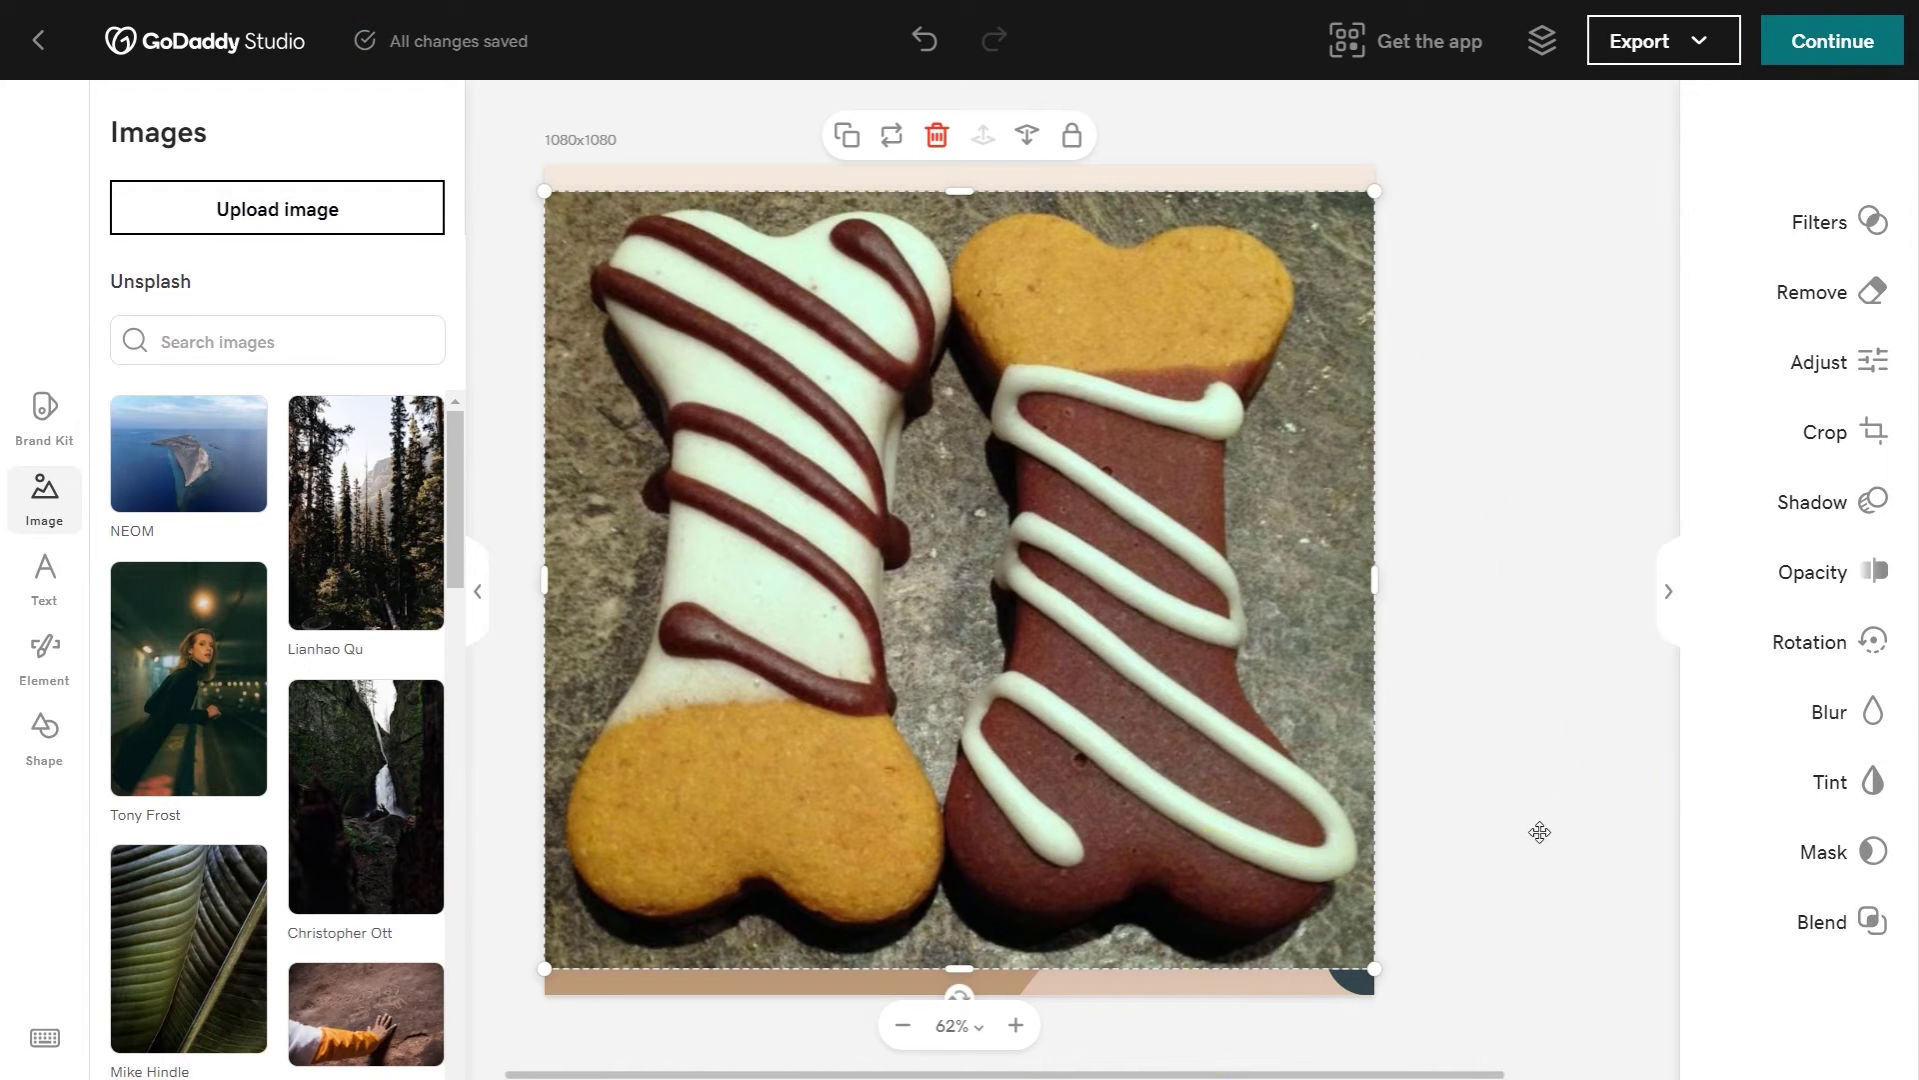
{"action": "left_click", "coordinate": [1828, 303]}
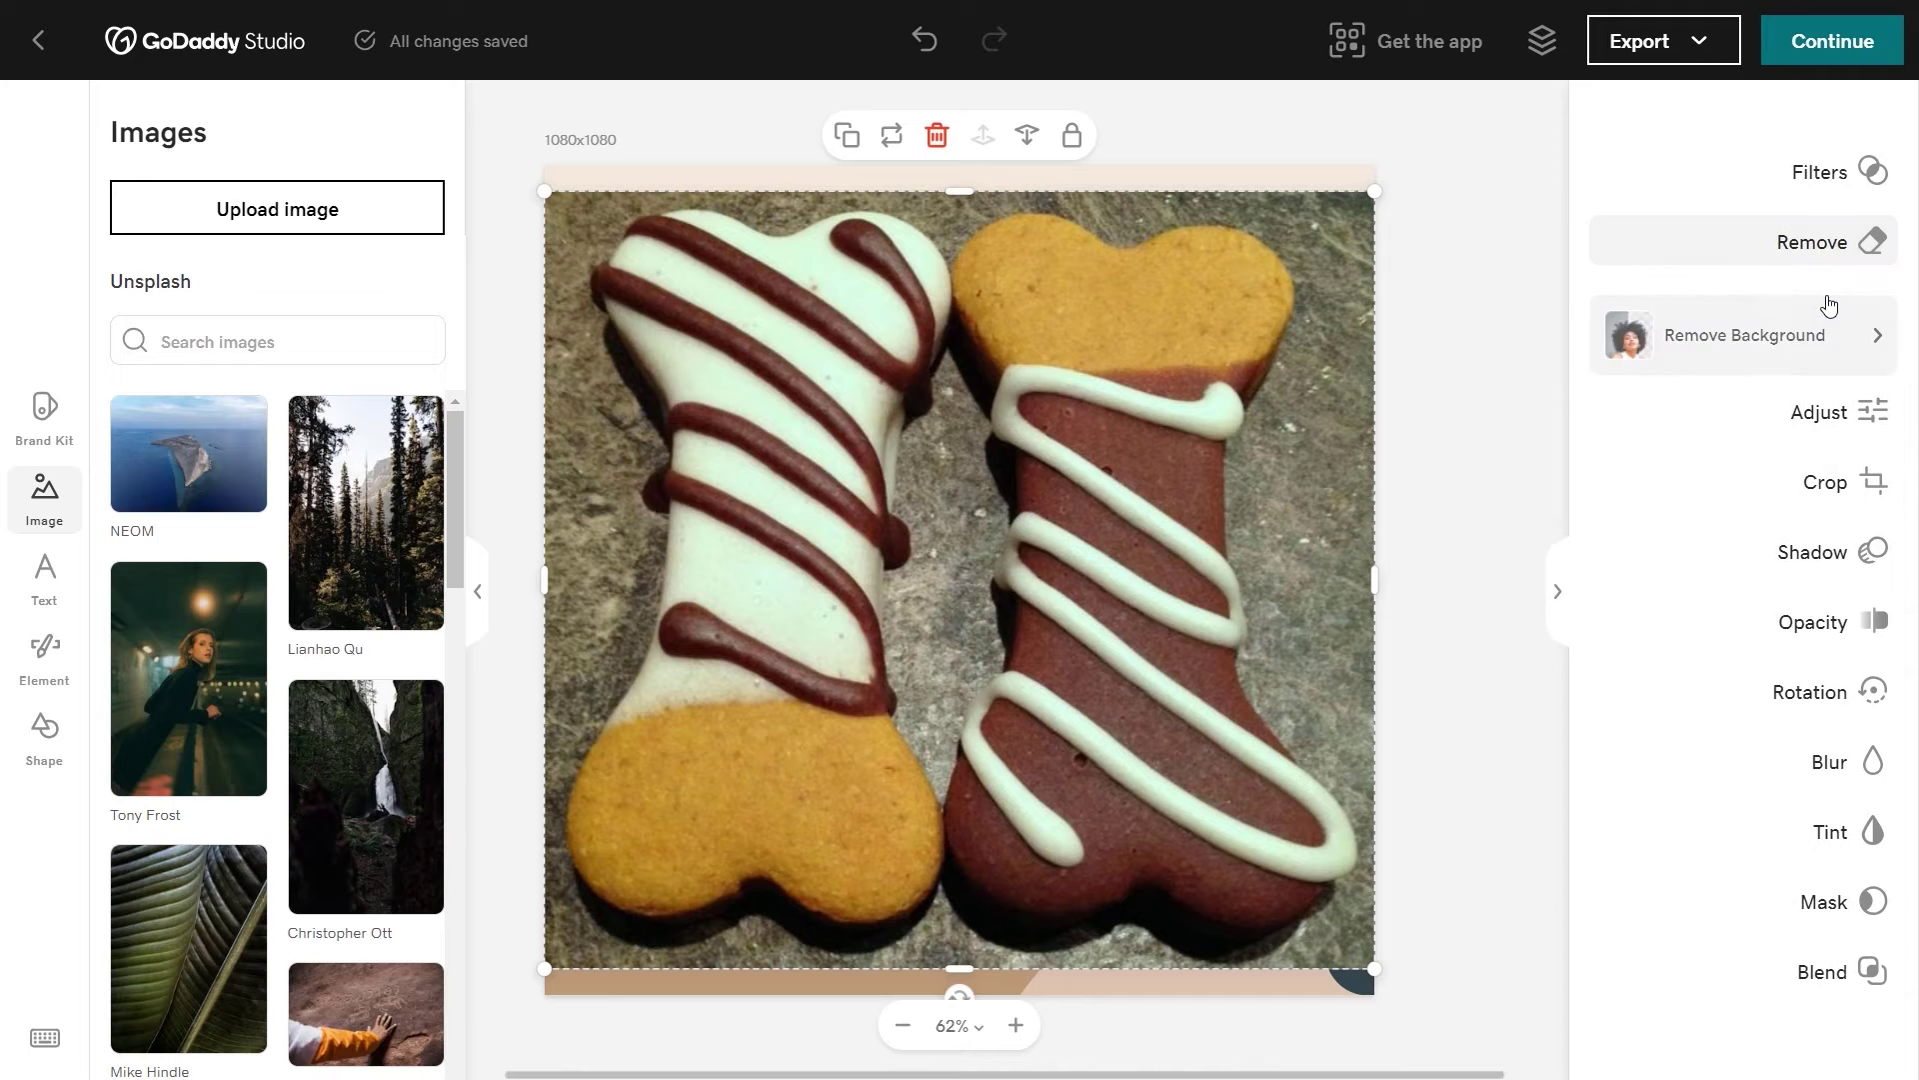
{"action": "left_click", "coordinate": [1723, 361]}
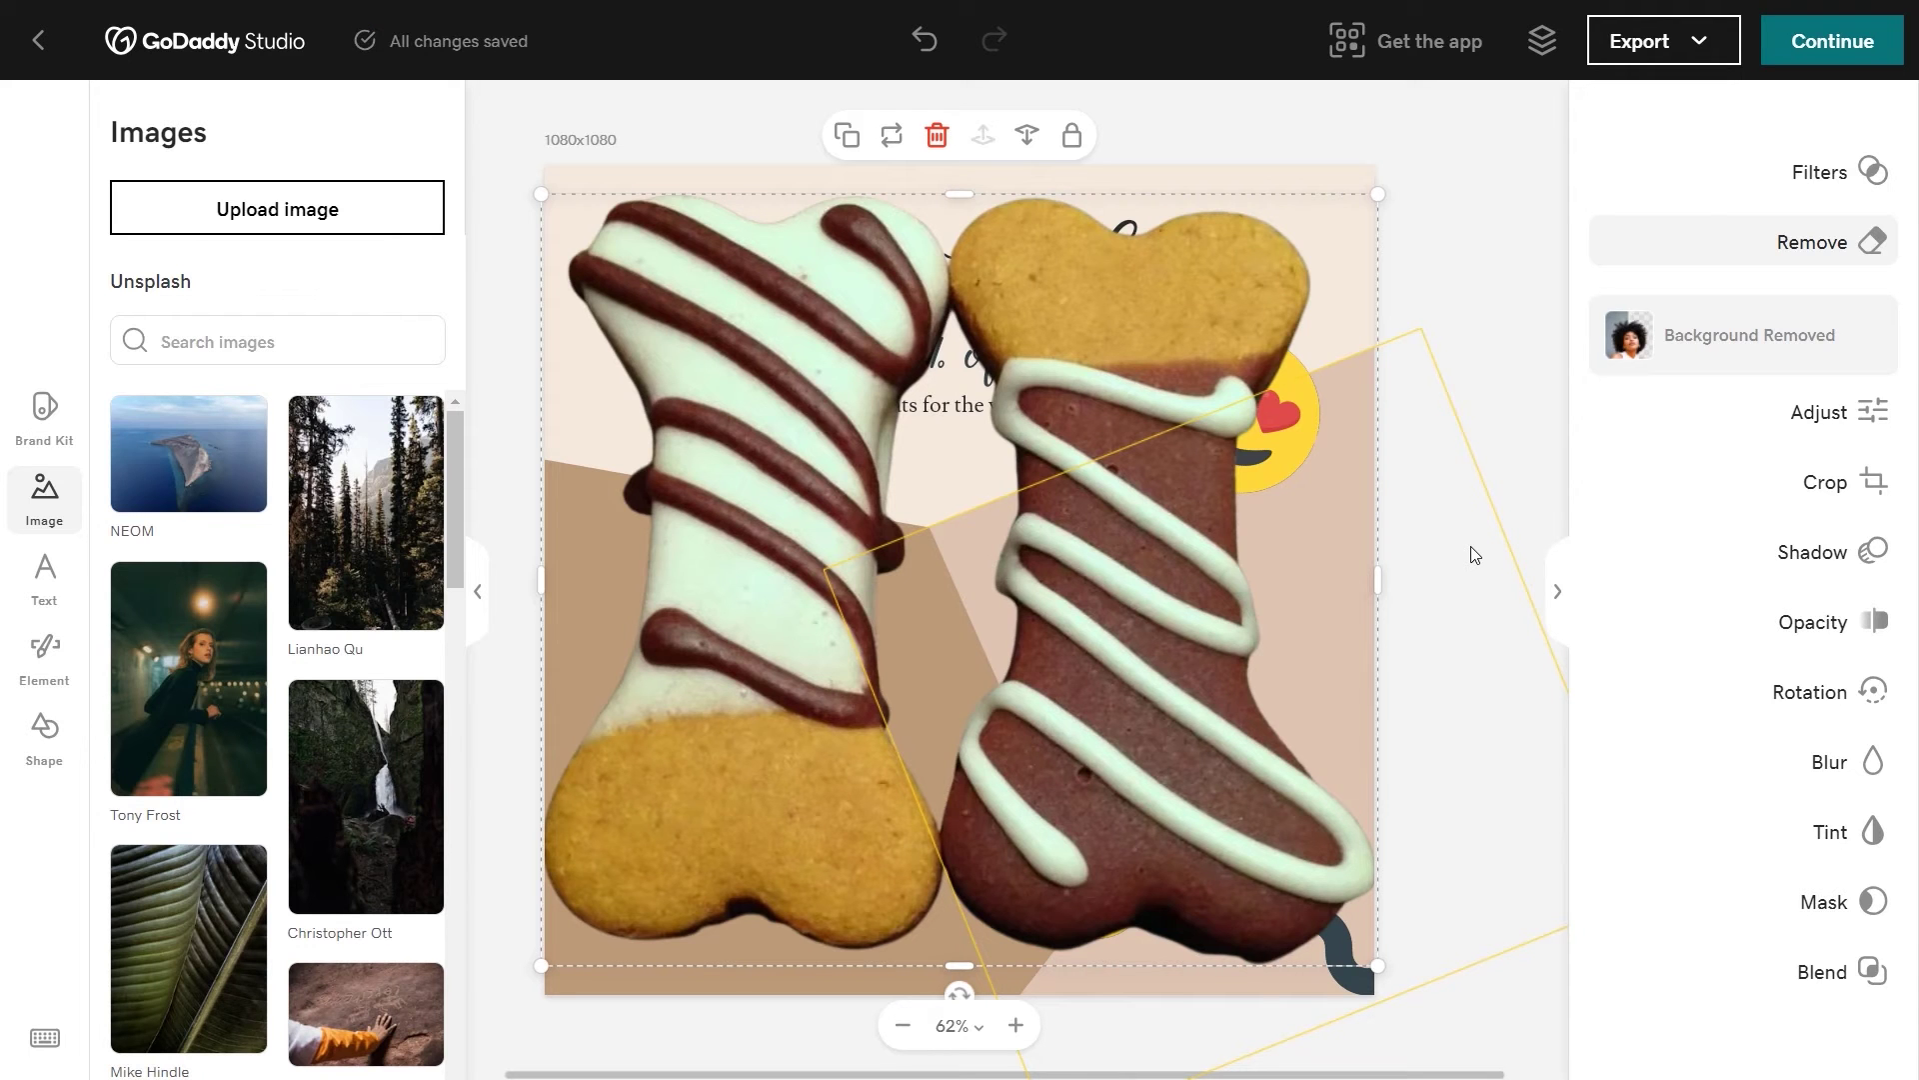
Step: Shrink and centre the cookie image, then send the finished design to the ad
{"action": "left_click_drag", "start_coordinate": [1378, 966], "coordinate": [919, 548]}
{"action": "left_click_drag", "start_coordinate": [793, 464], "coordinate": [1019, 718]}
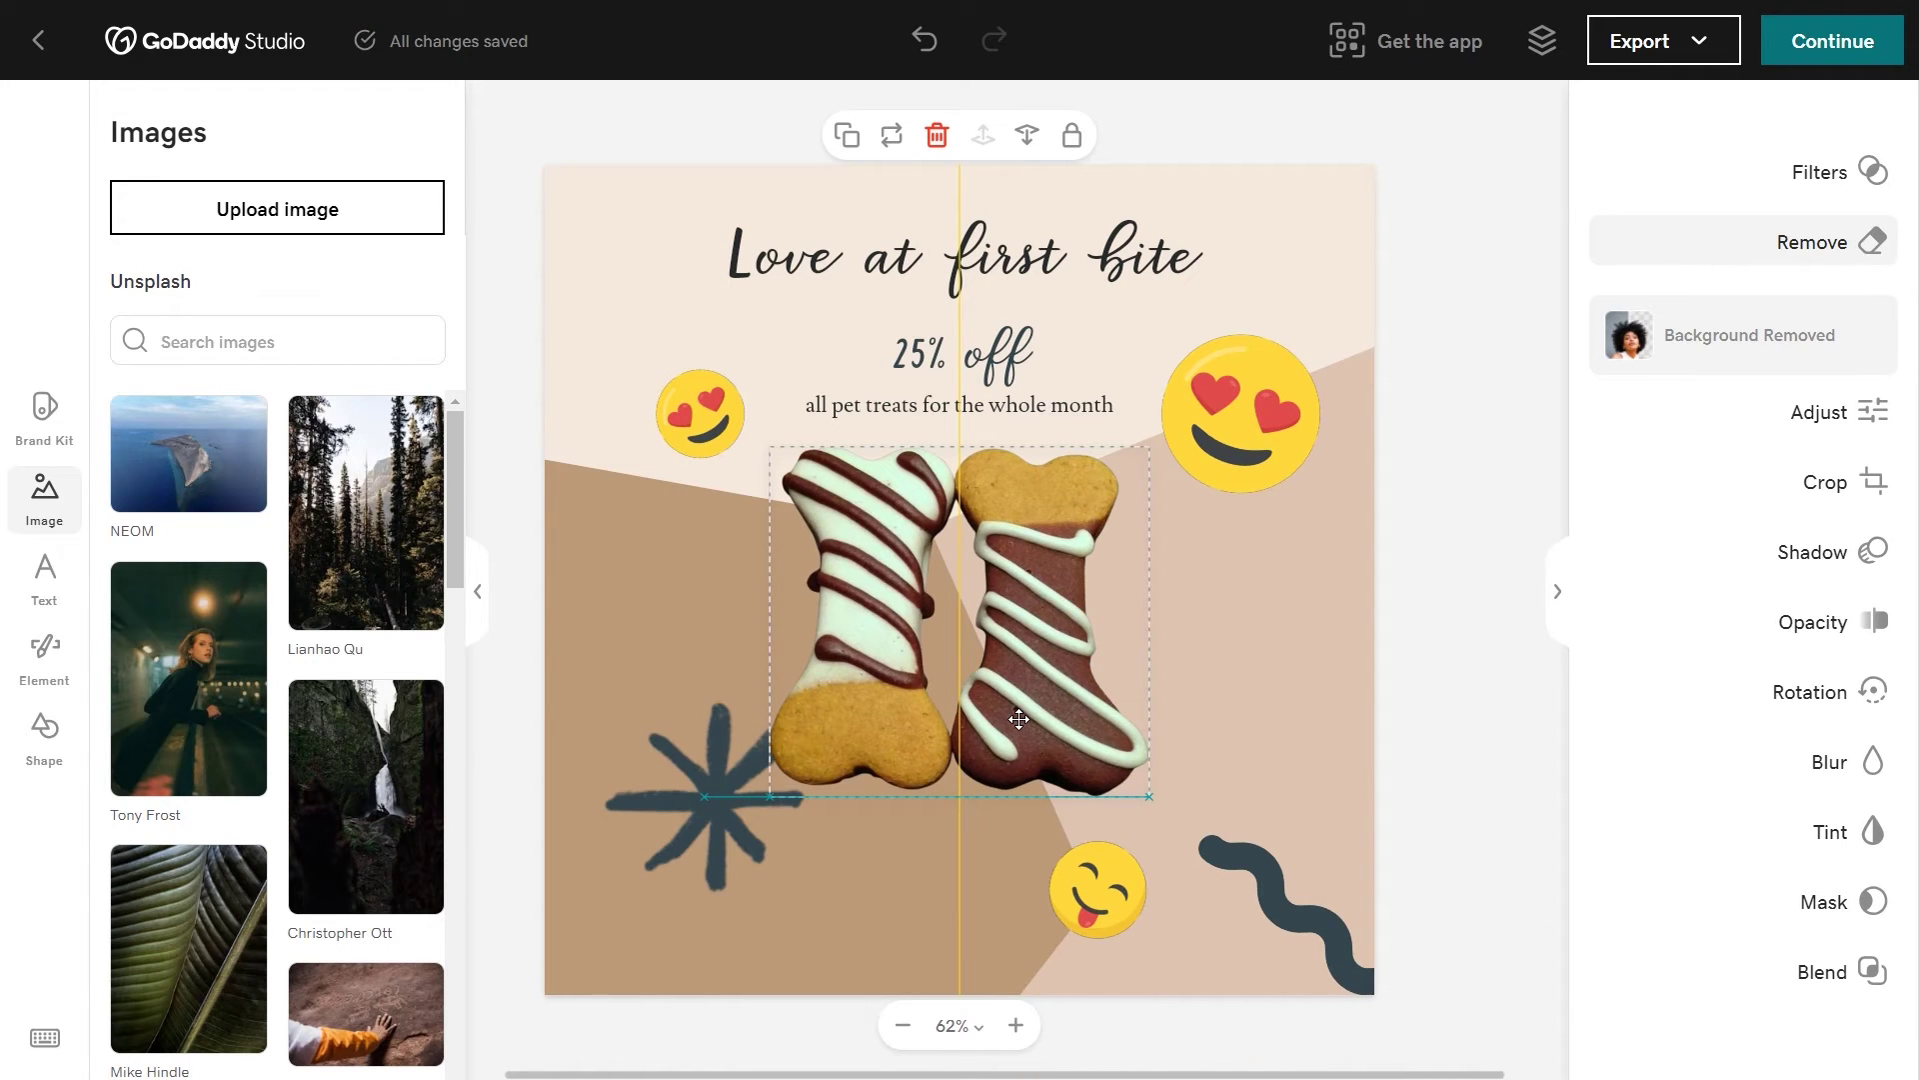
{"action": "left_click", "coordinate": [1524, 1035]}
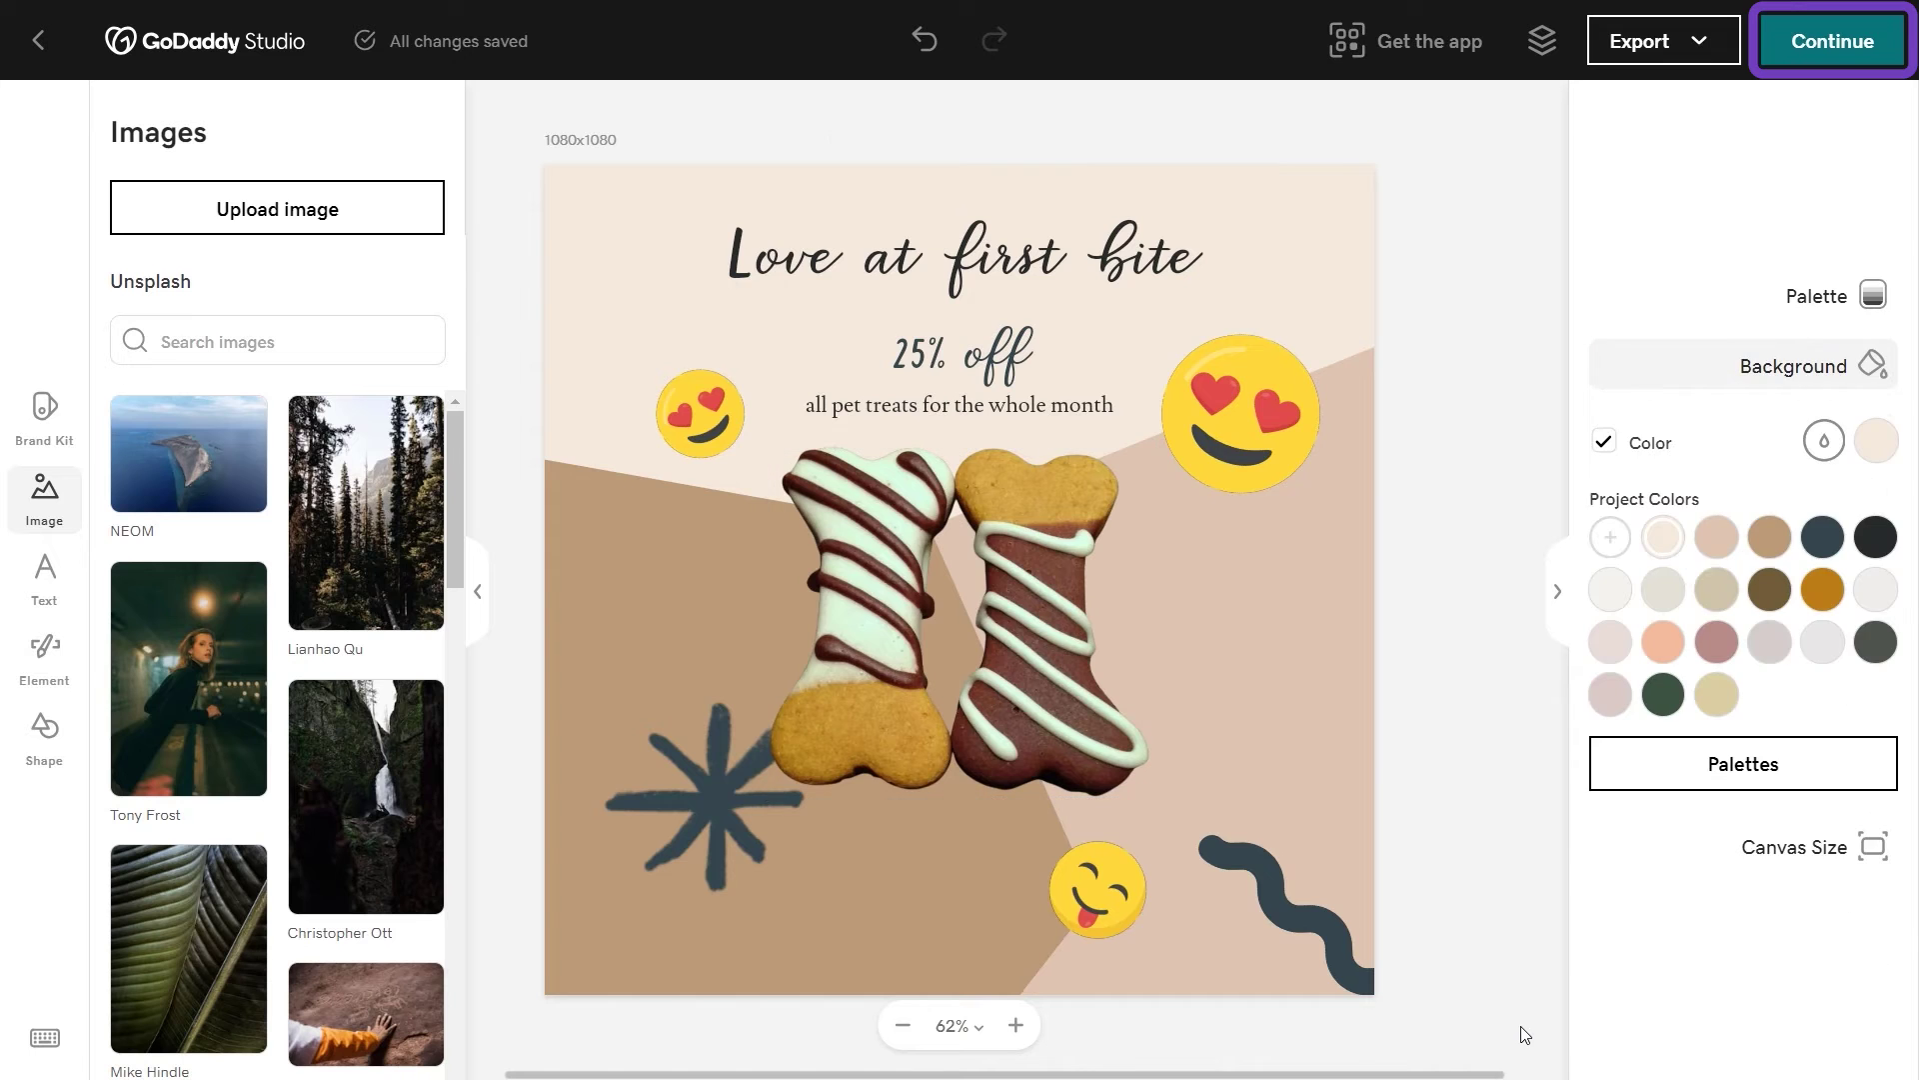
{"action": "left_click", "coordinate": [1832, 40]}
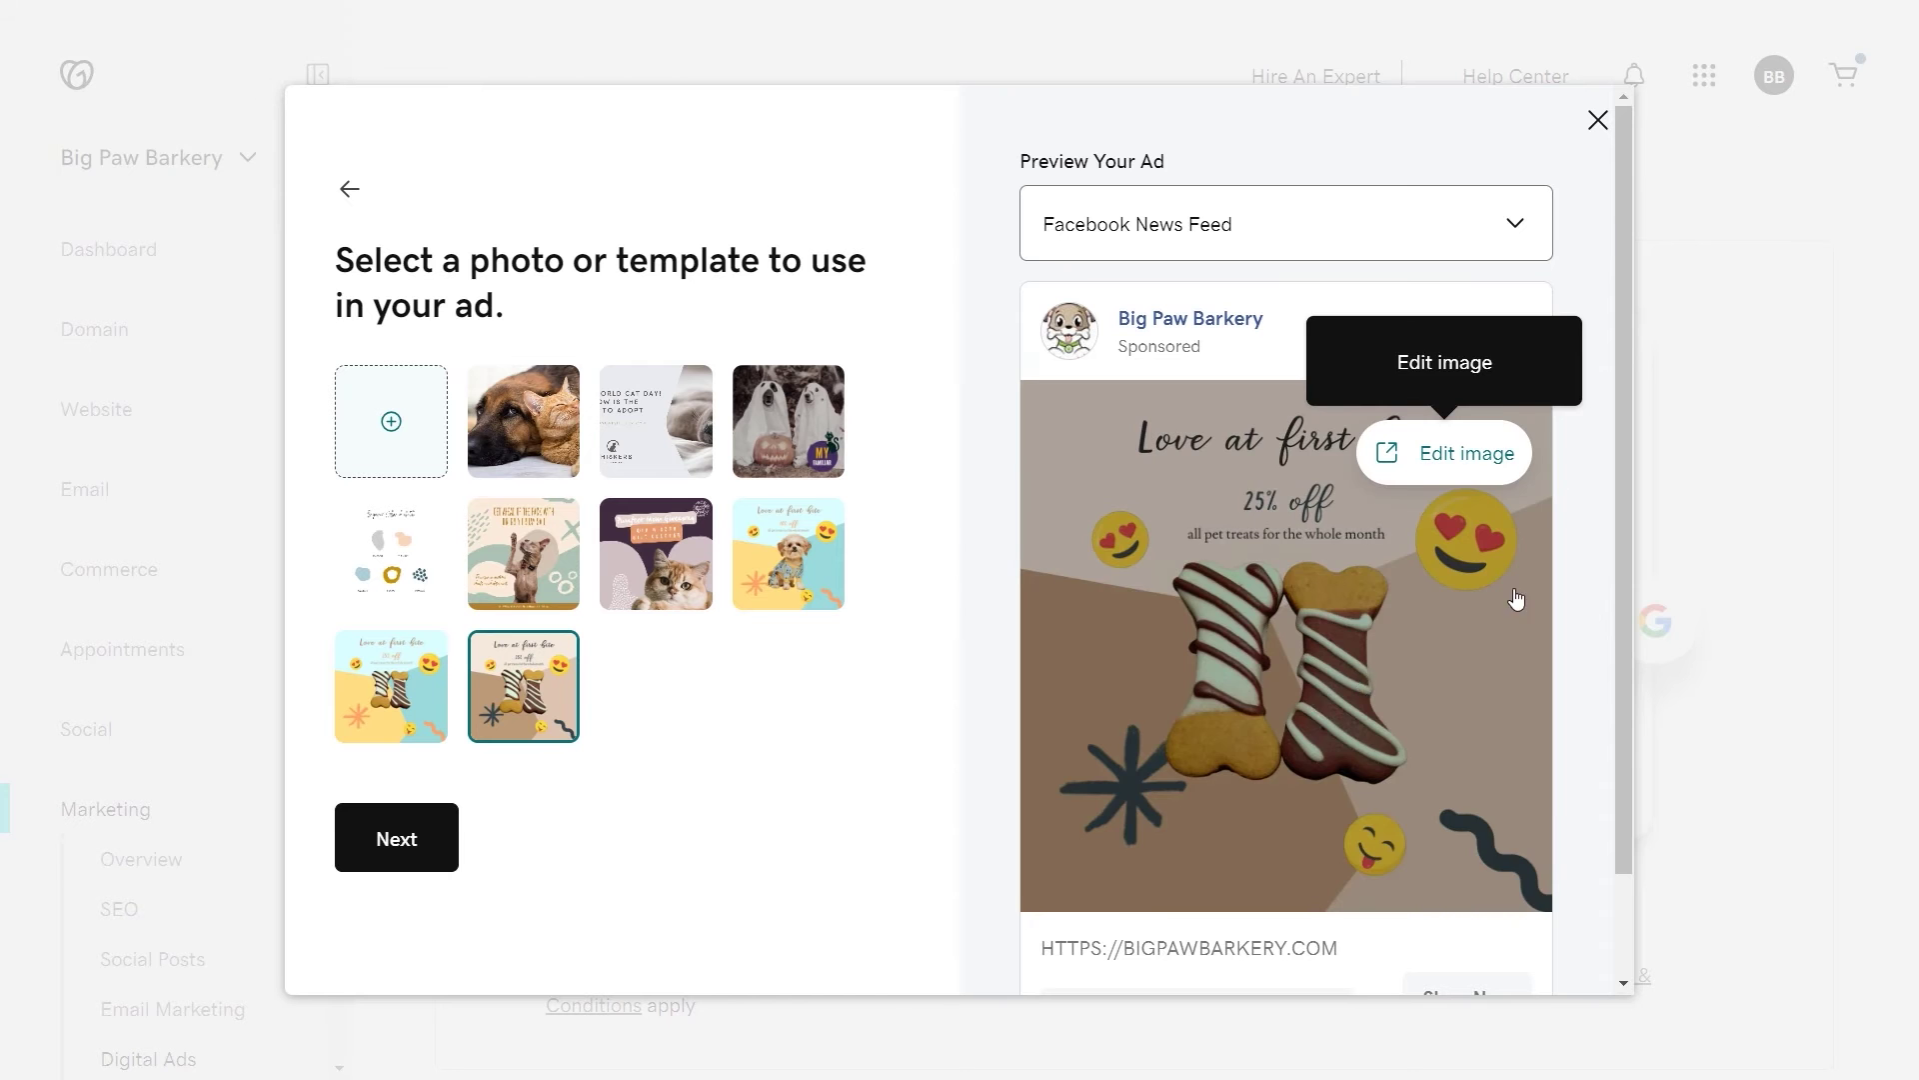
{"action": "scroll", "coordinate": [1516, 598], "scroll_direction": "down", "scroll_amount": 2}
{"action": "left_click", "coordinate": [399, 868]}
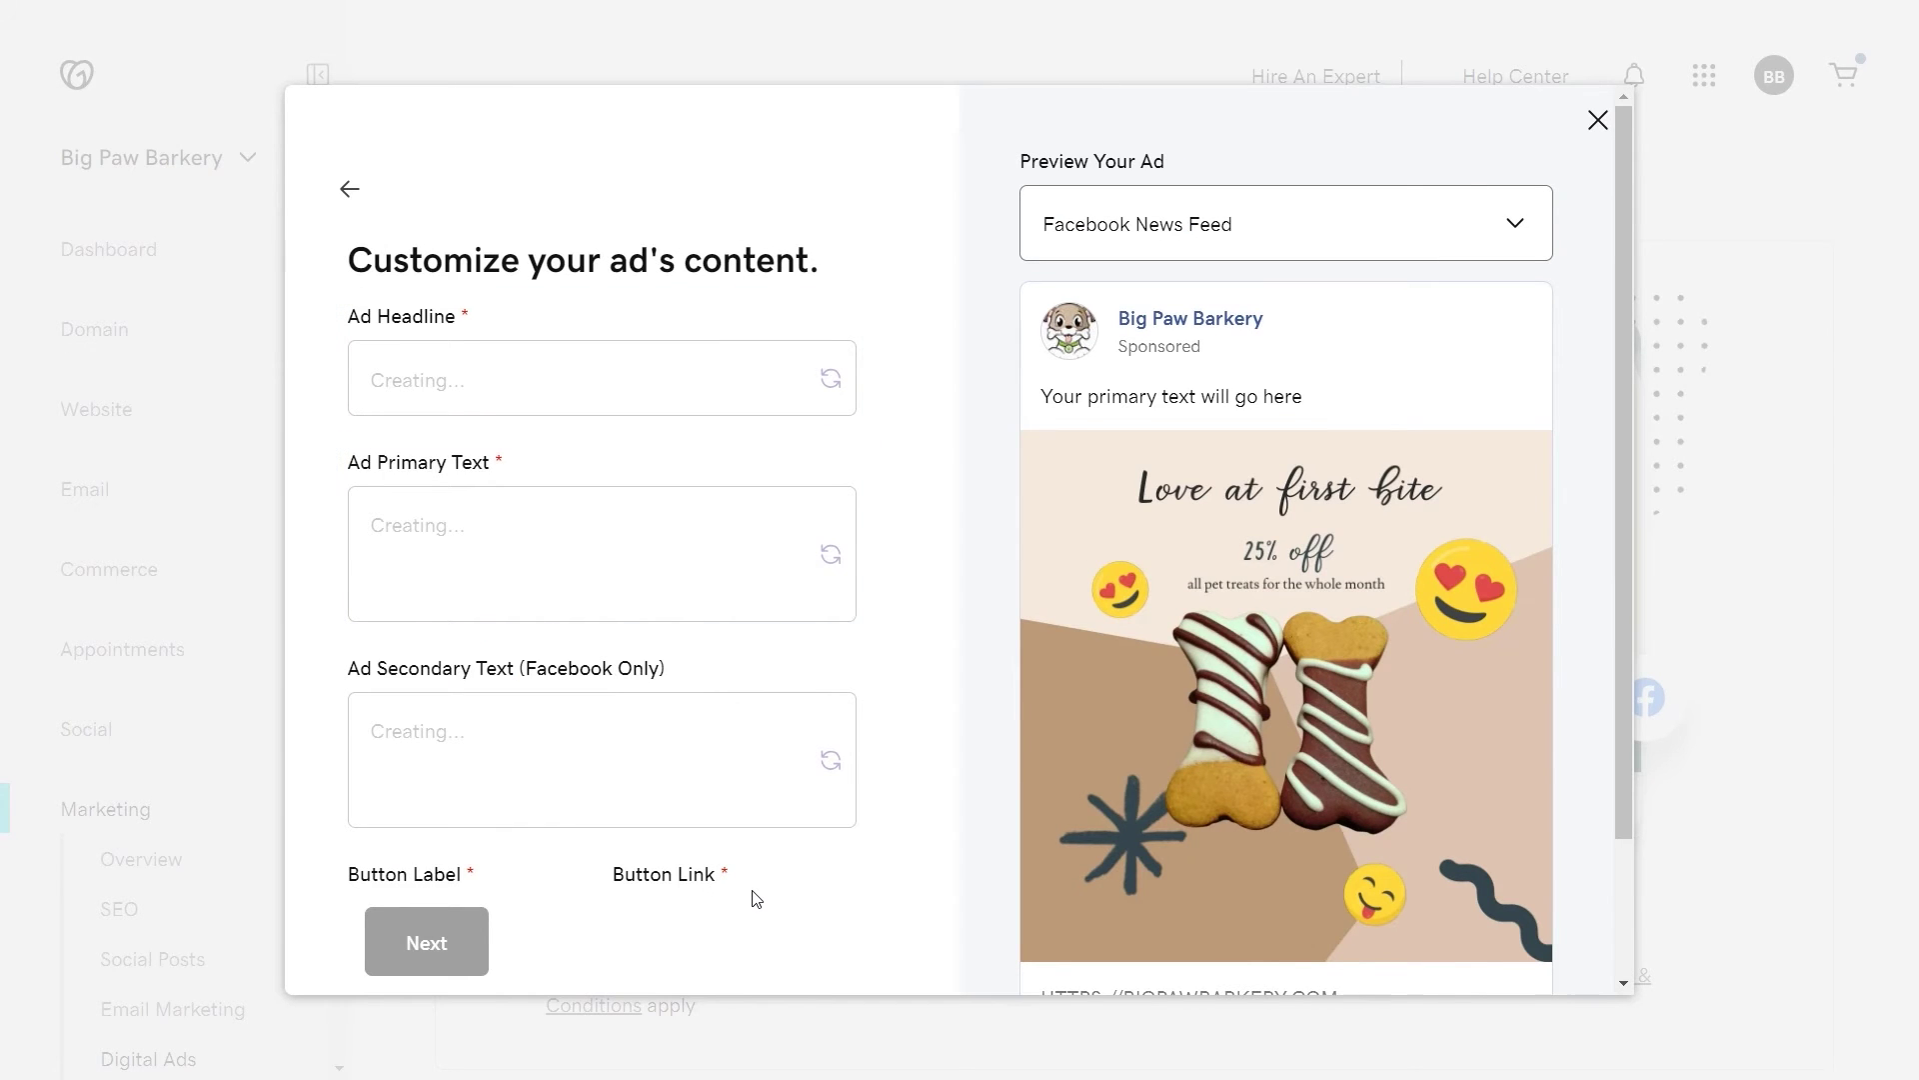
Step: Change the headline to '25% off the Best Dog Treats' and regenerate both ad texts
{"action": "scroll", "coordinate": [754, 895], "scroll_direction": "down", "scroll_amount": 3}
{"action": "scroll", "coordinate": [753, 895], "scroll_direction": "up", "scroll_amount": 3}
{"action": "double_click", "coordinate": [391, 450]}
{"action": "type", "text": "25% off the Best Dog Treats"}
{"action": "left_click", "coordinate": [831, 624]}
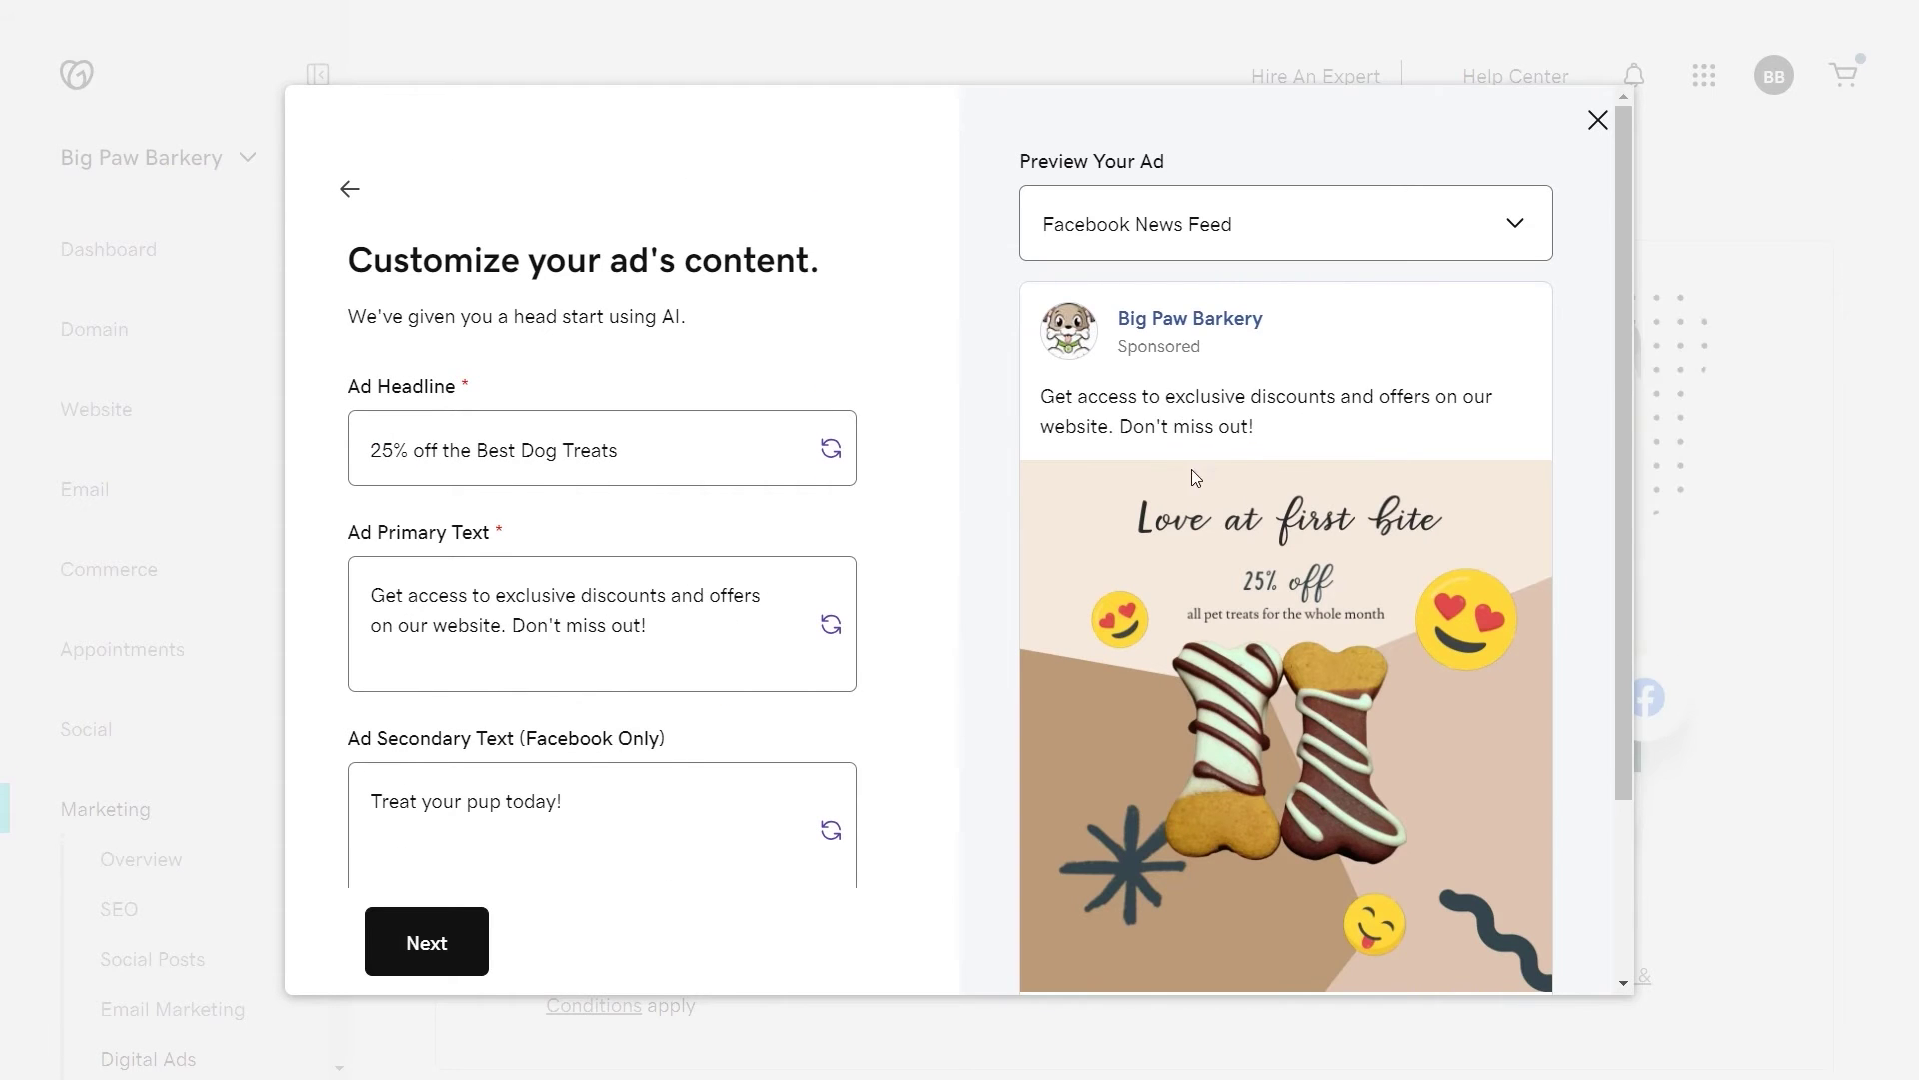
{"action": "left_click", "coordinate": [831, 830]}
Step: Keep Shop Now as the button label and accept the ad content
{"action": "scroll", "coordinate": [825, 825], "scroll_direction": "down", "scroll_amount": 3}
{"action": "left_click", "coordinate": [551, 765]}
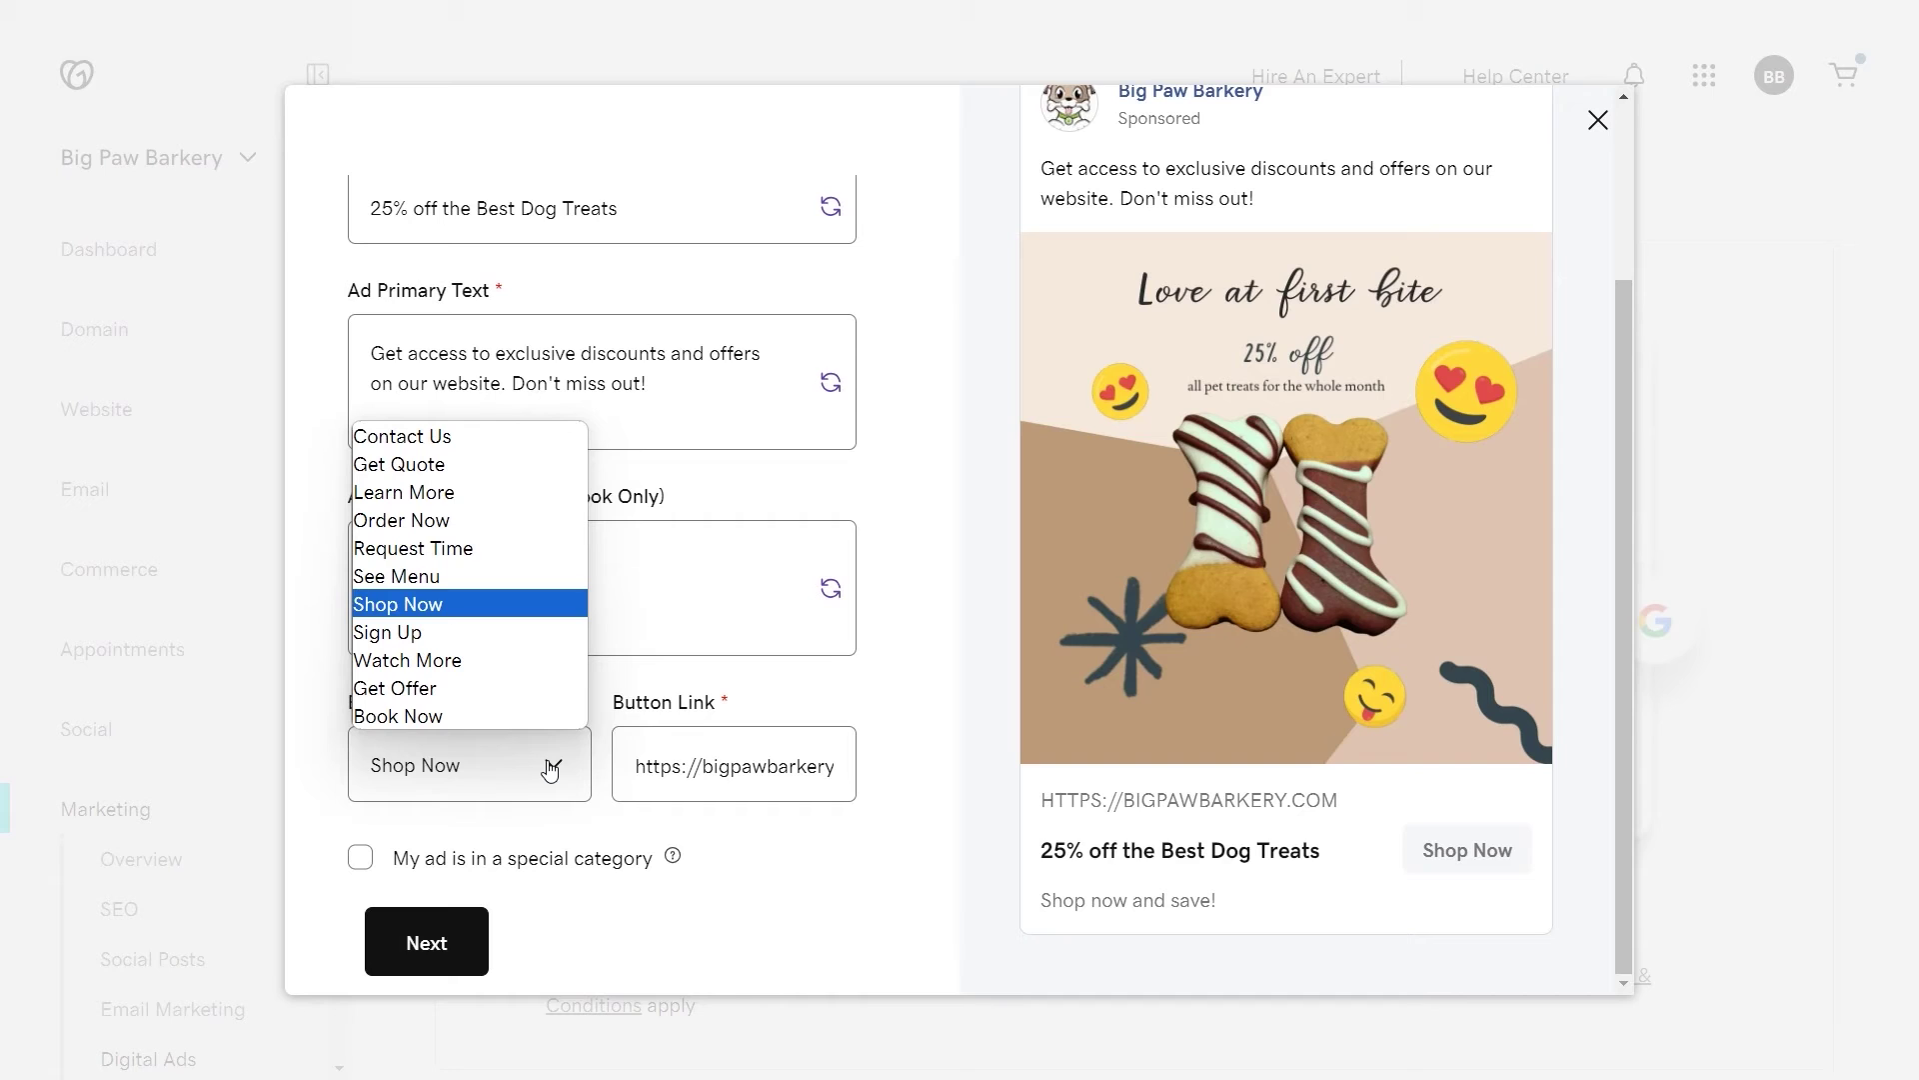
{"action": "left_click", "coordinate": [447, 604]}
{"action": "left_click", "coordinate": [720, 766]}
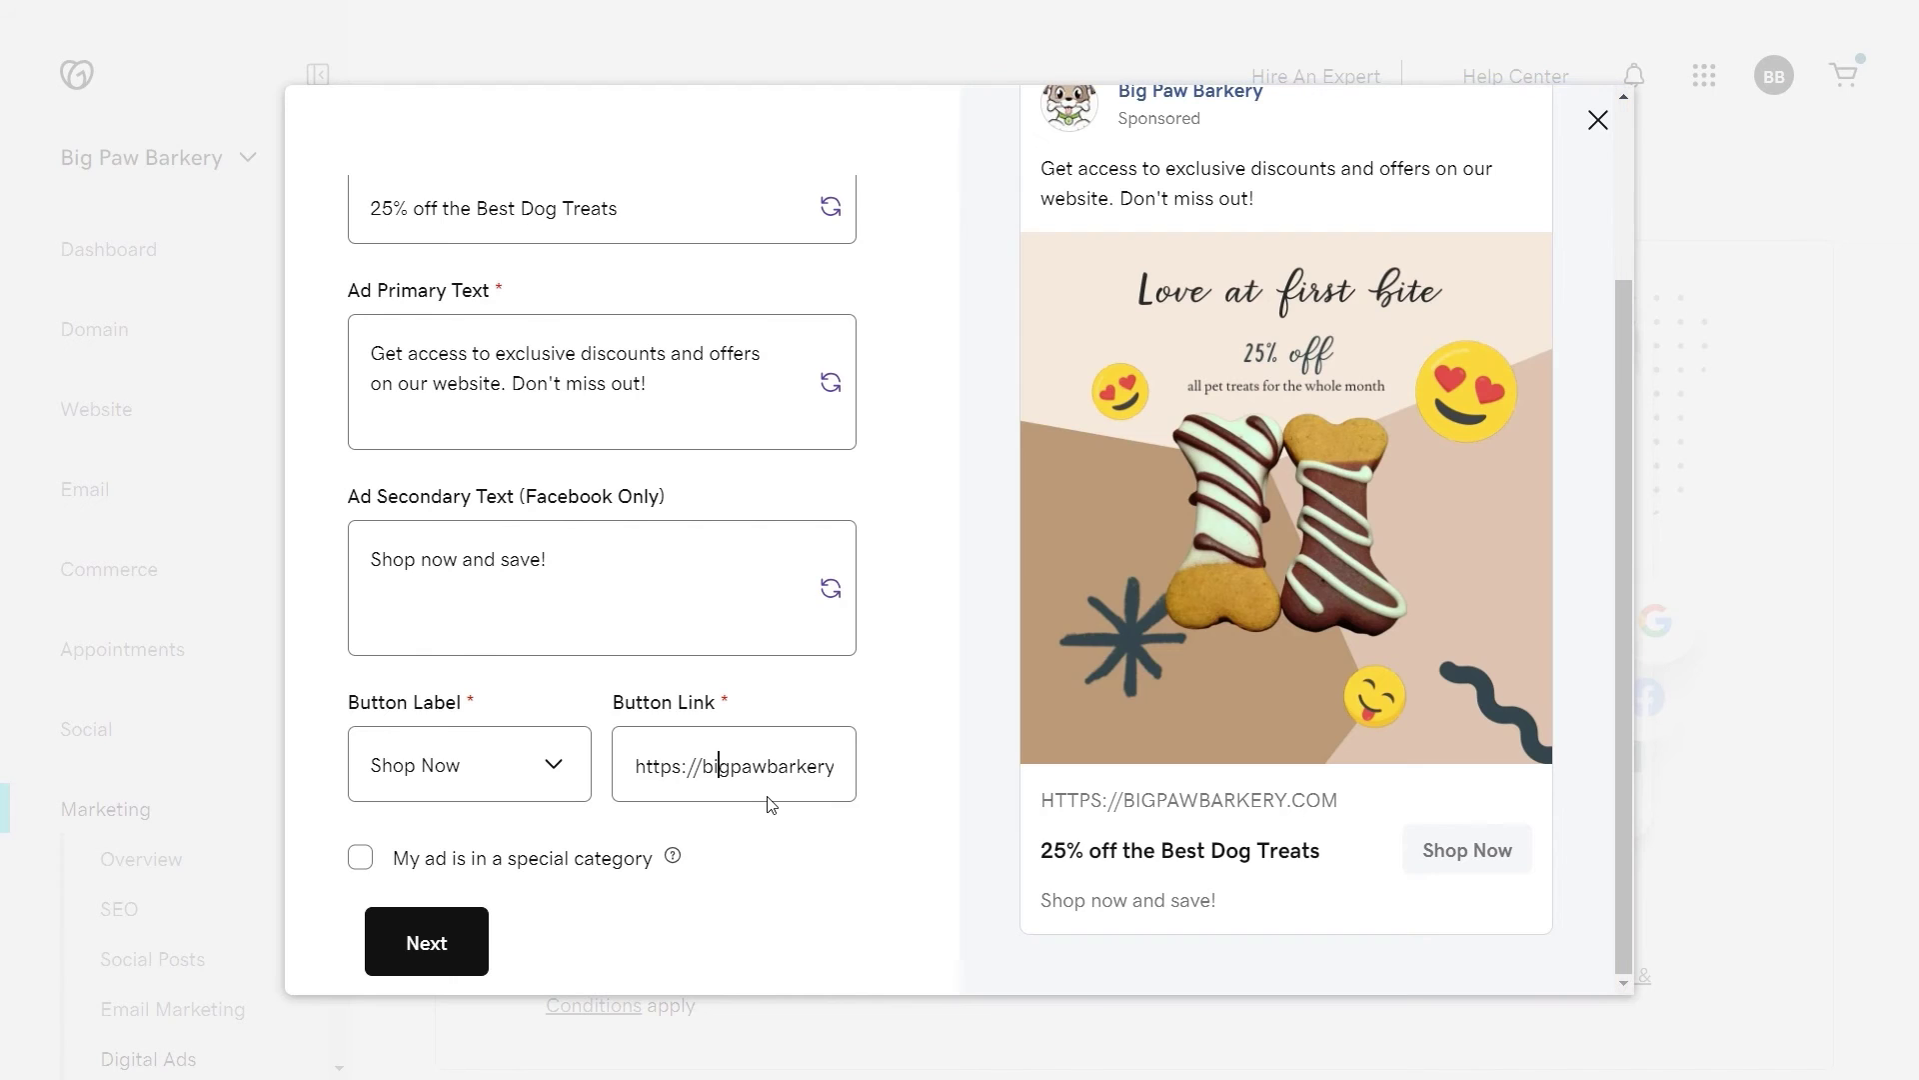
{"action": "left_click", "coordinate": [440, 945]}
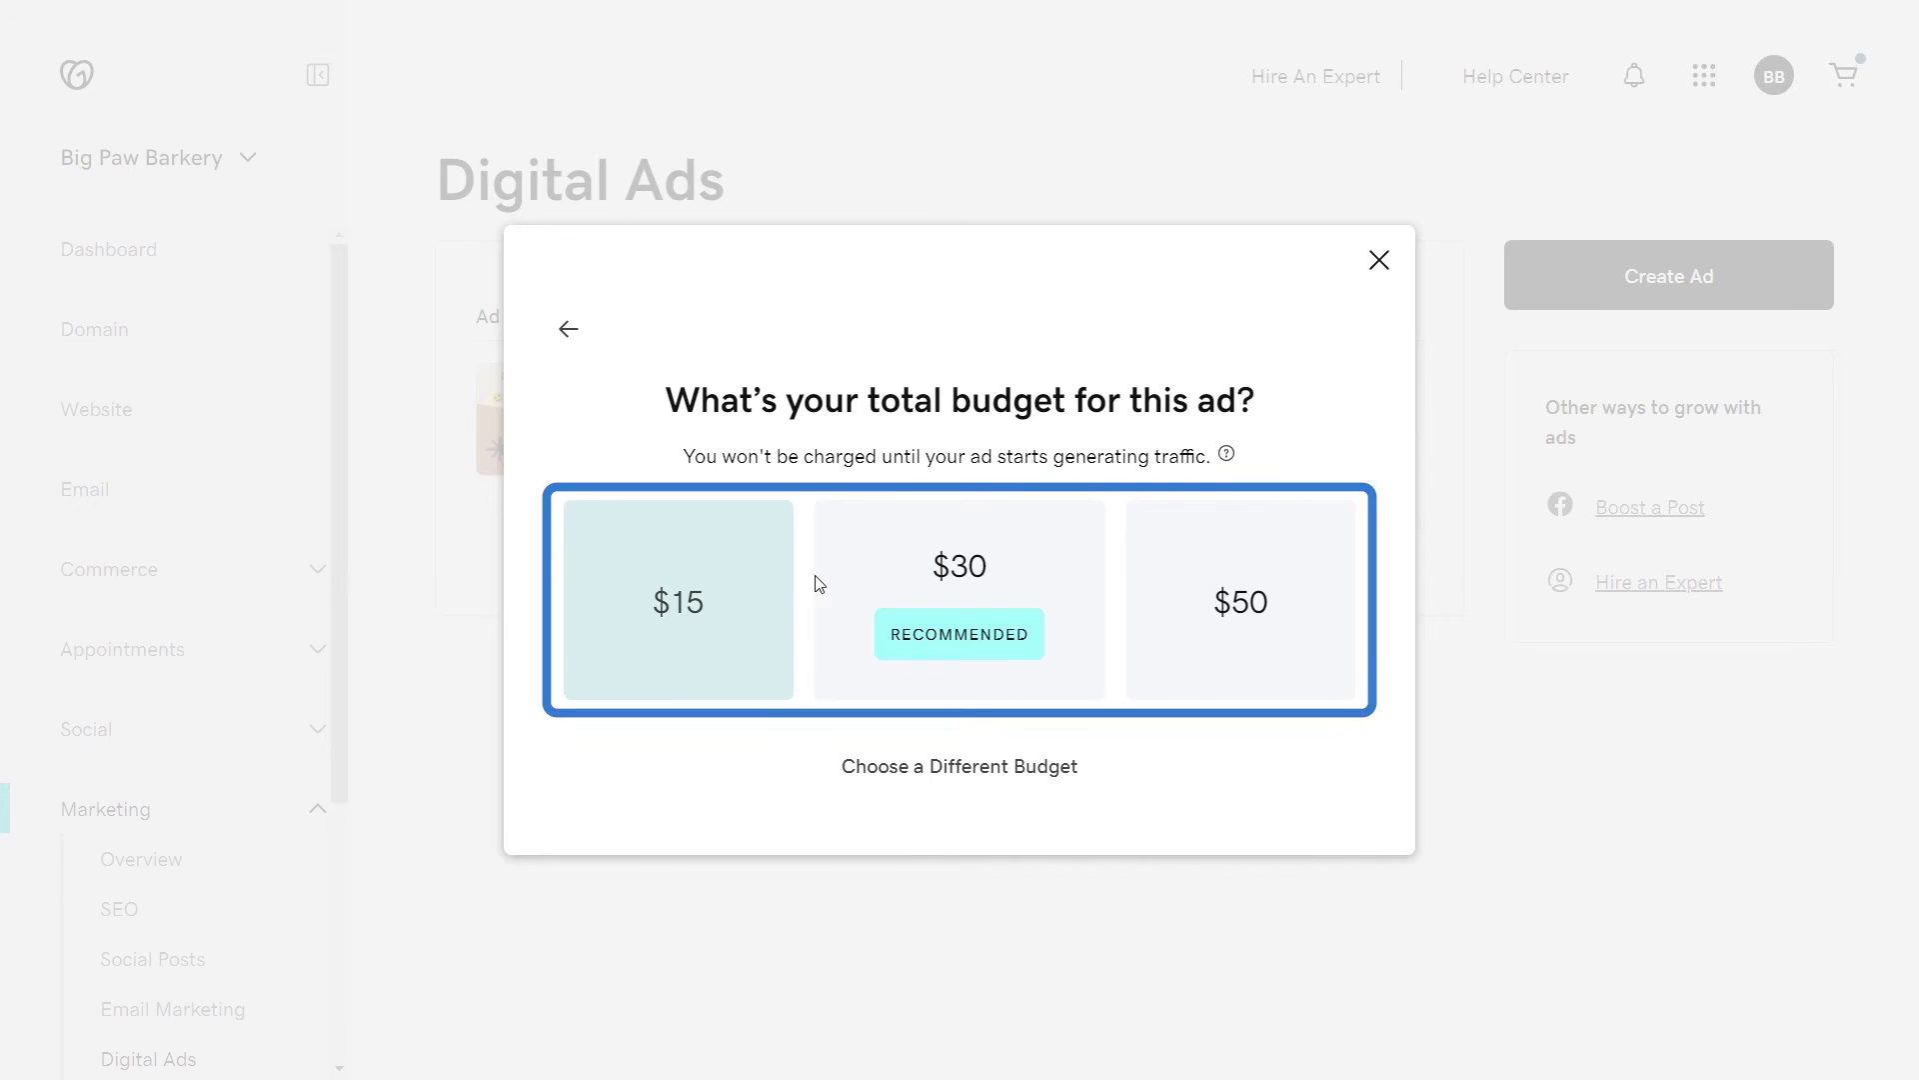
Step: Choose a $30 total budget running 30 days at $1.00/day
{"action": "left_click", "coordinate": [852, 567]}
{"action": "scroll", "coordinate": [785, 658], "scroll_direction": "down", "scroll_amount": 4}
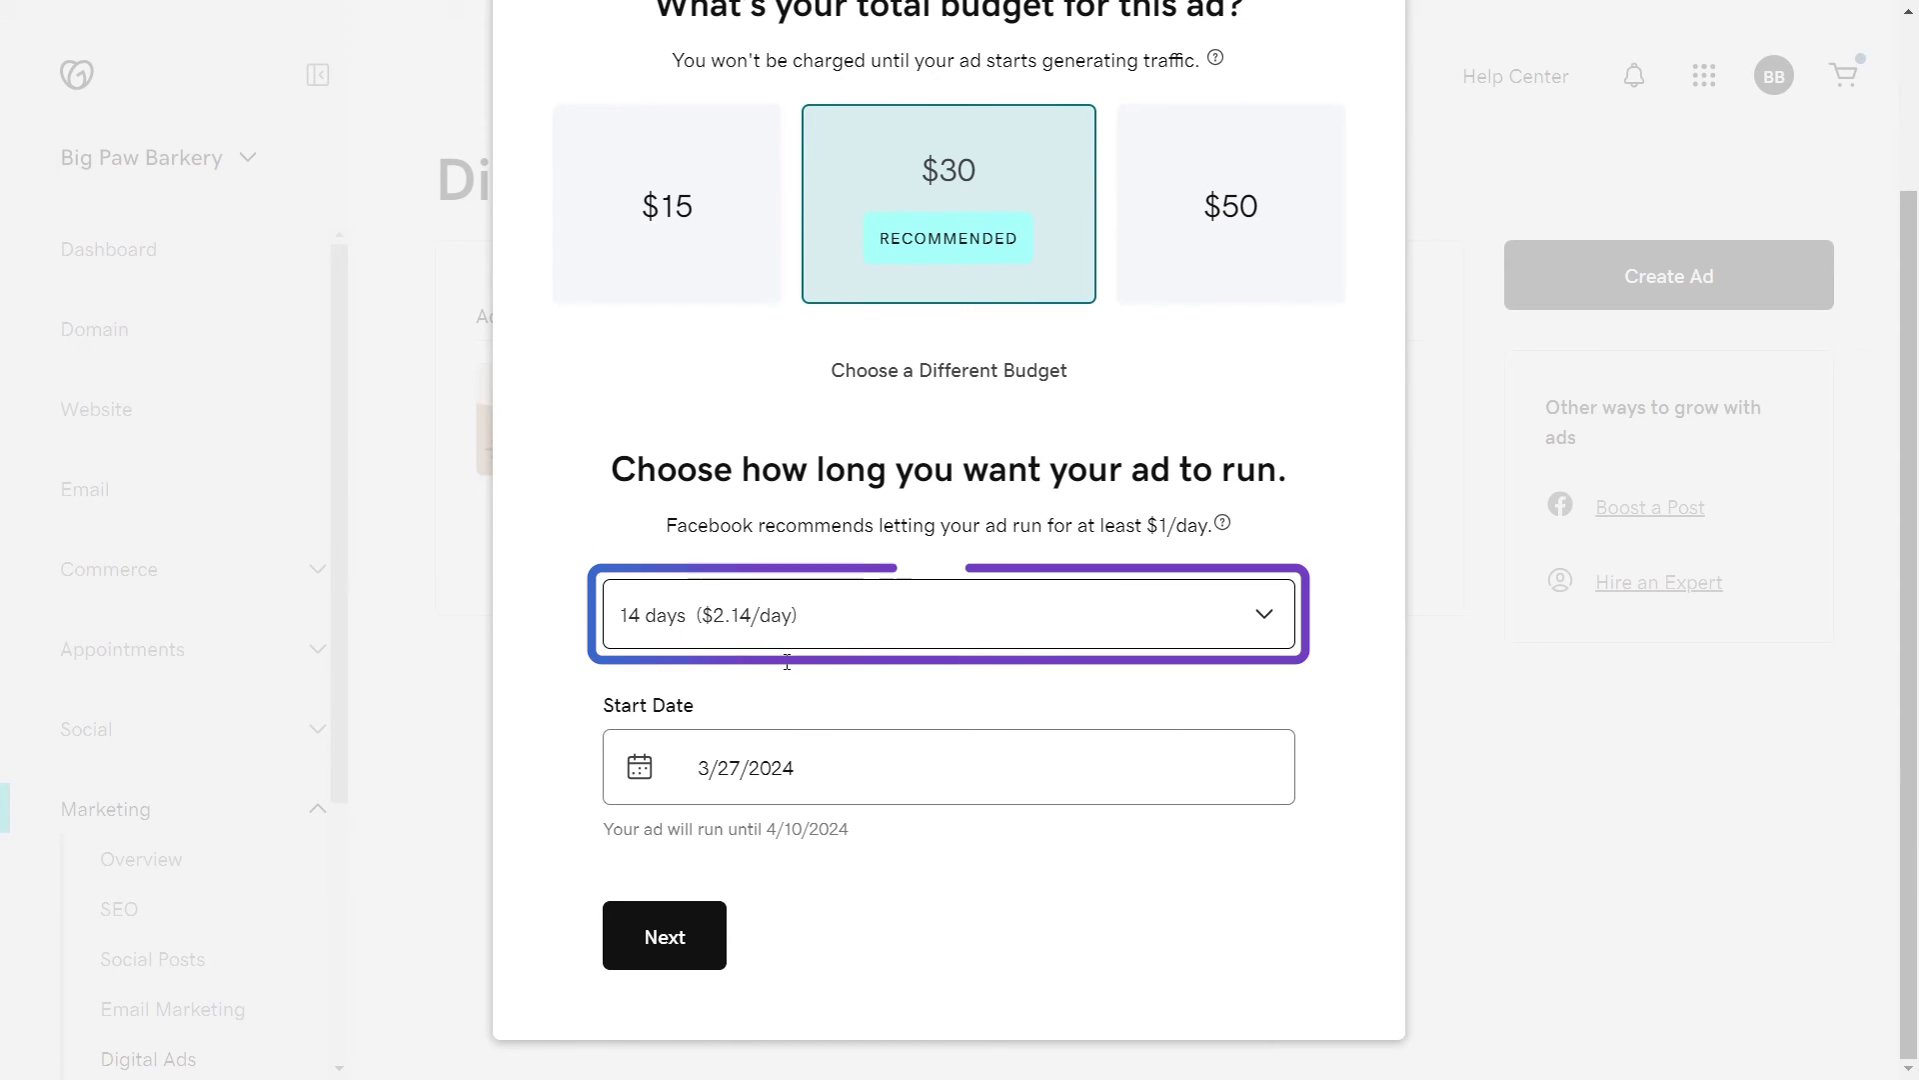
{"action": "left_click", "coordinate": [779, 617]}
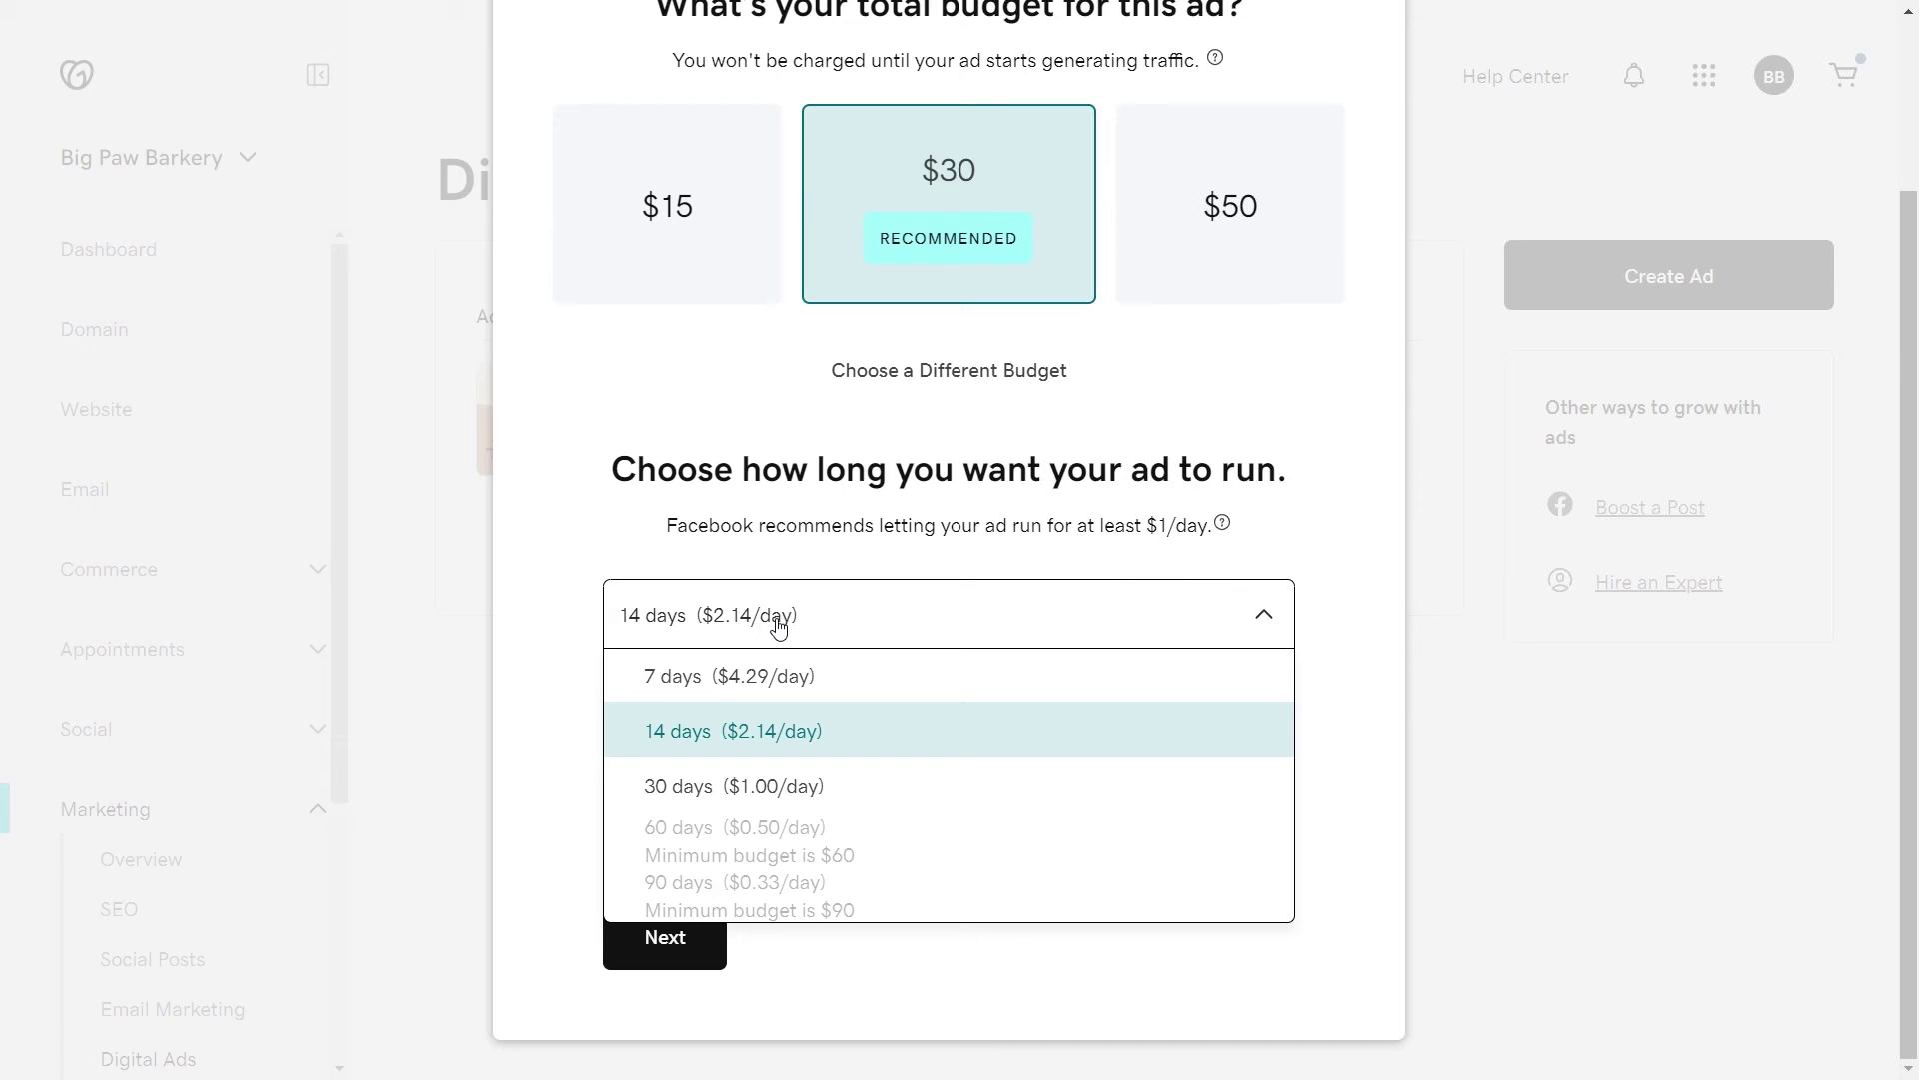
{"action": "left_click", "coordinate": [776, 786]}
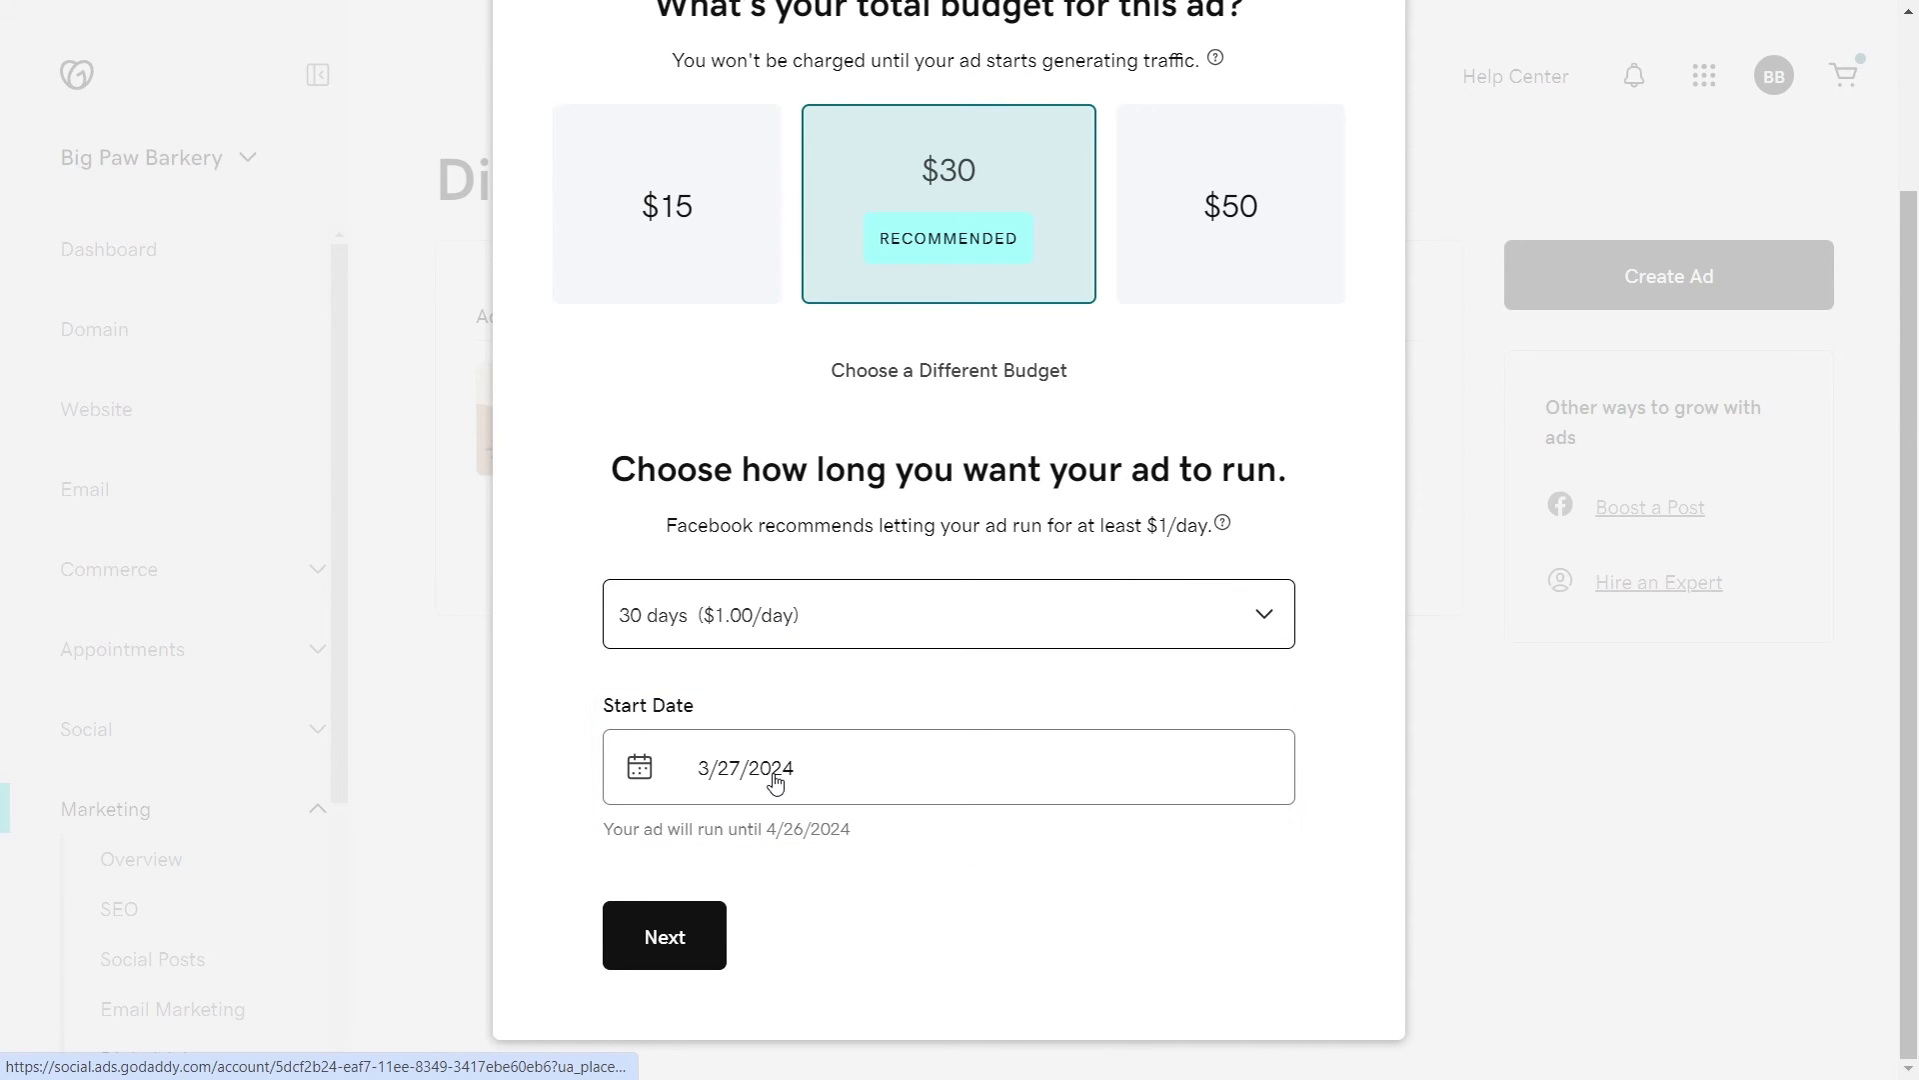
{"action": "left_click", "coordinate": [686, 935]}
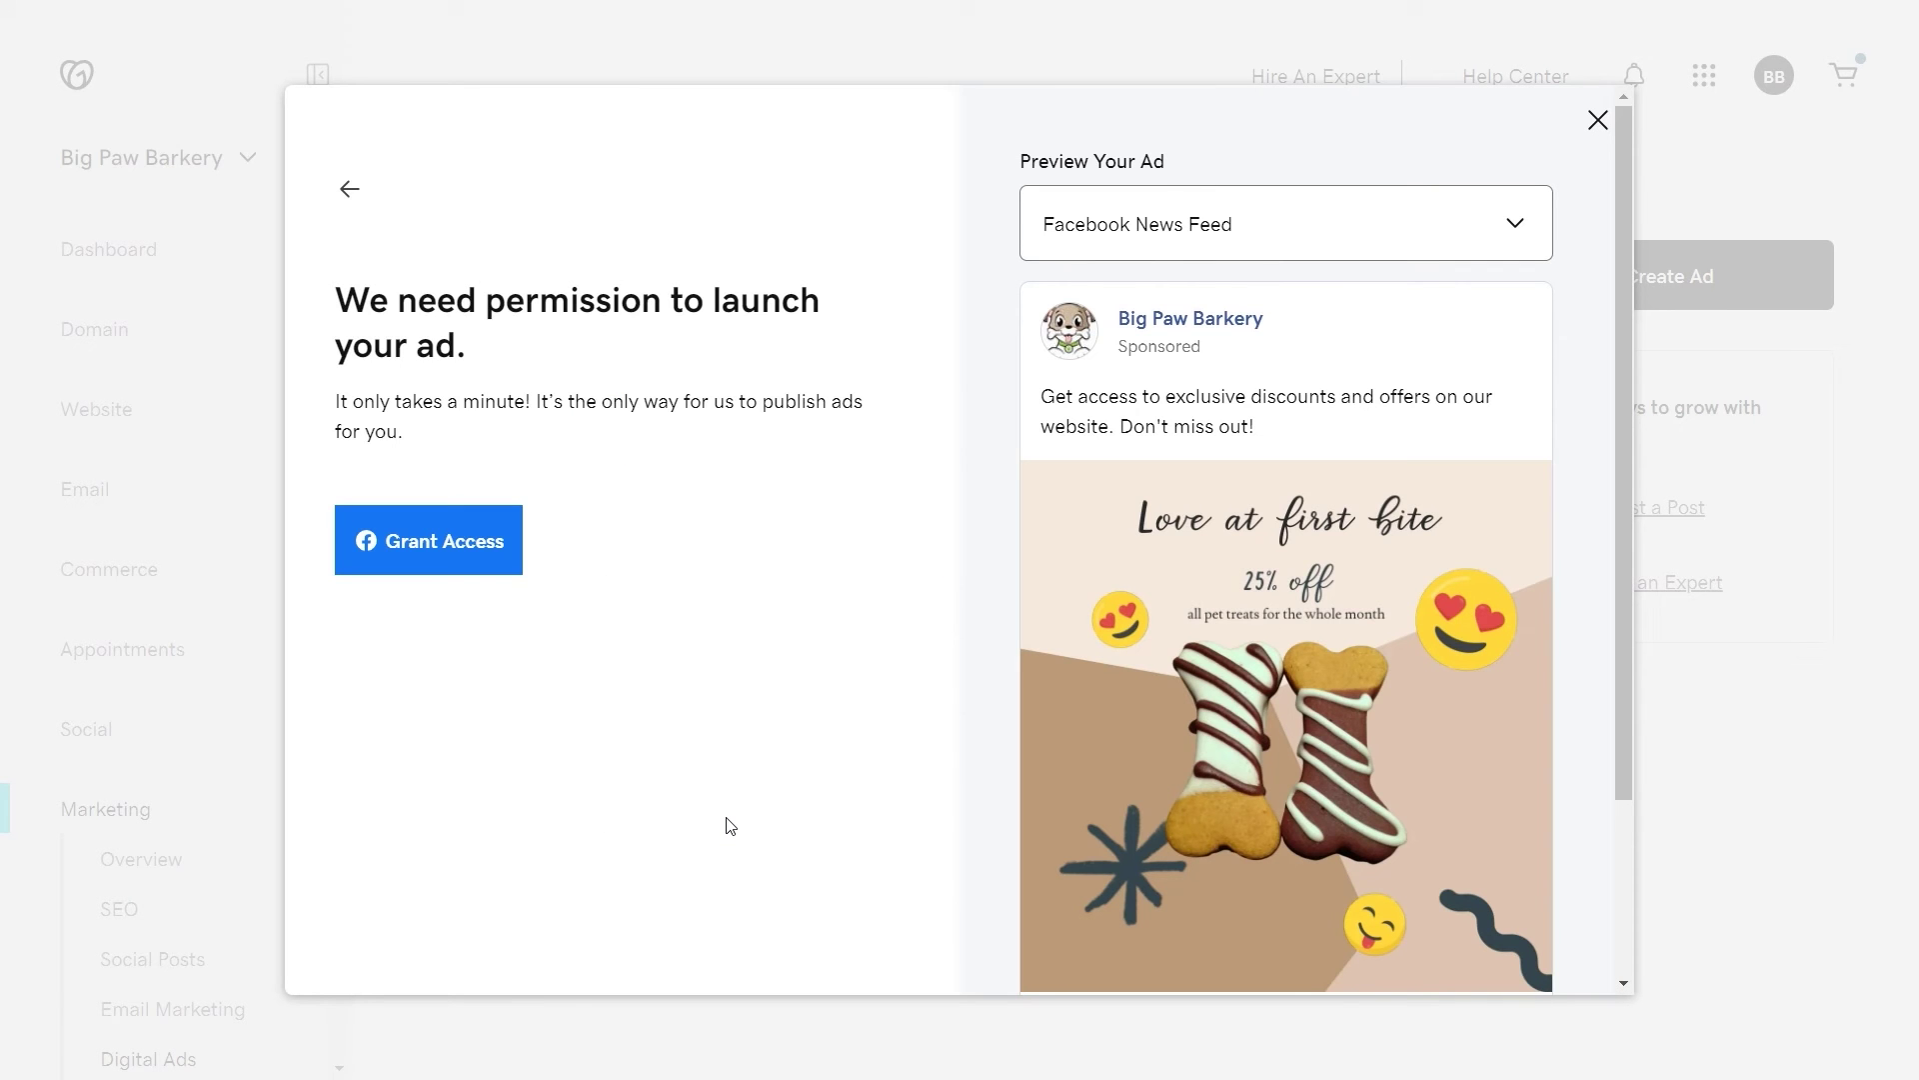
Step: Grant Facebook access through the business manager and bring up the Facebook payment methods window
{"action": "left_click", "coordinate": [450, 563]}
{"action": "left_click", "coordinate": [690, 697]}
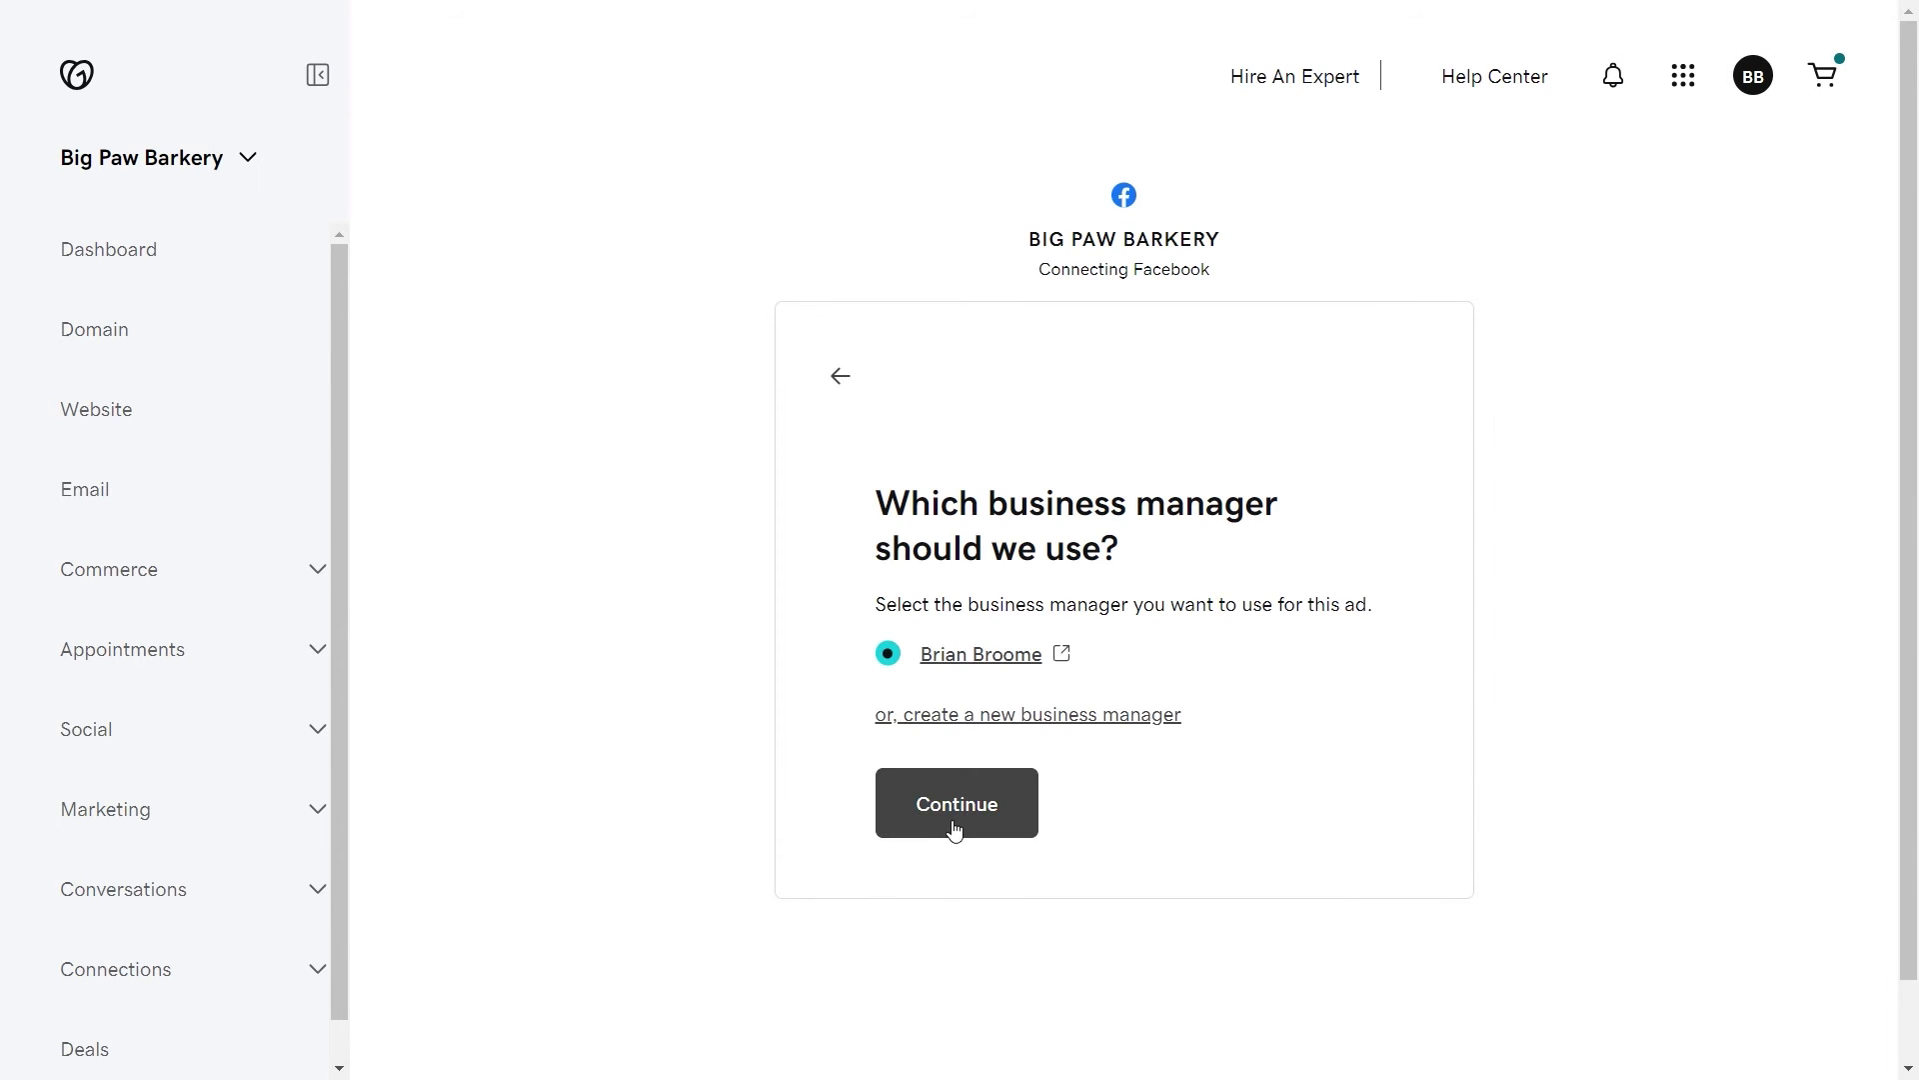
{"action": "left_click", "coordinate": [954, 823]}
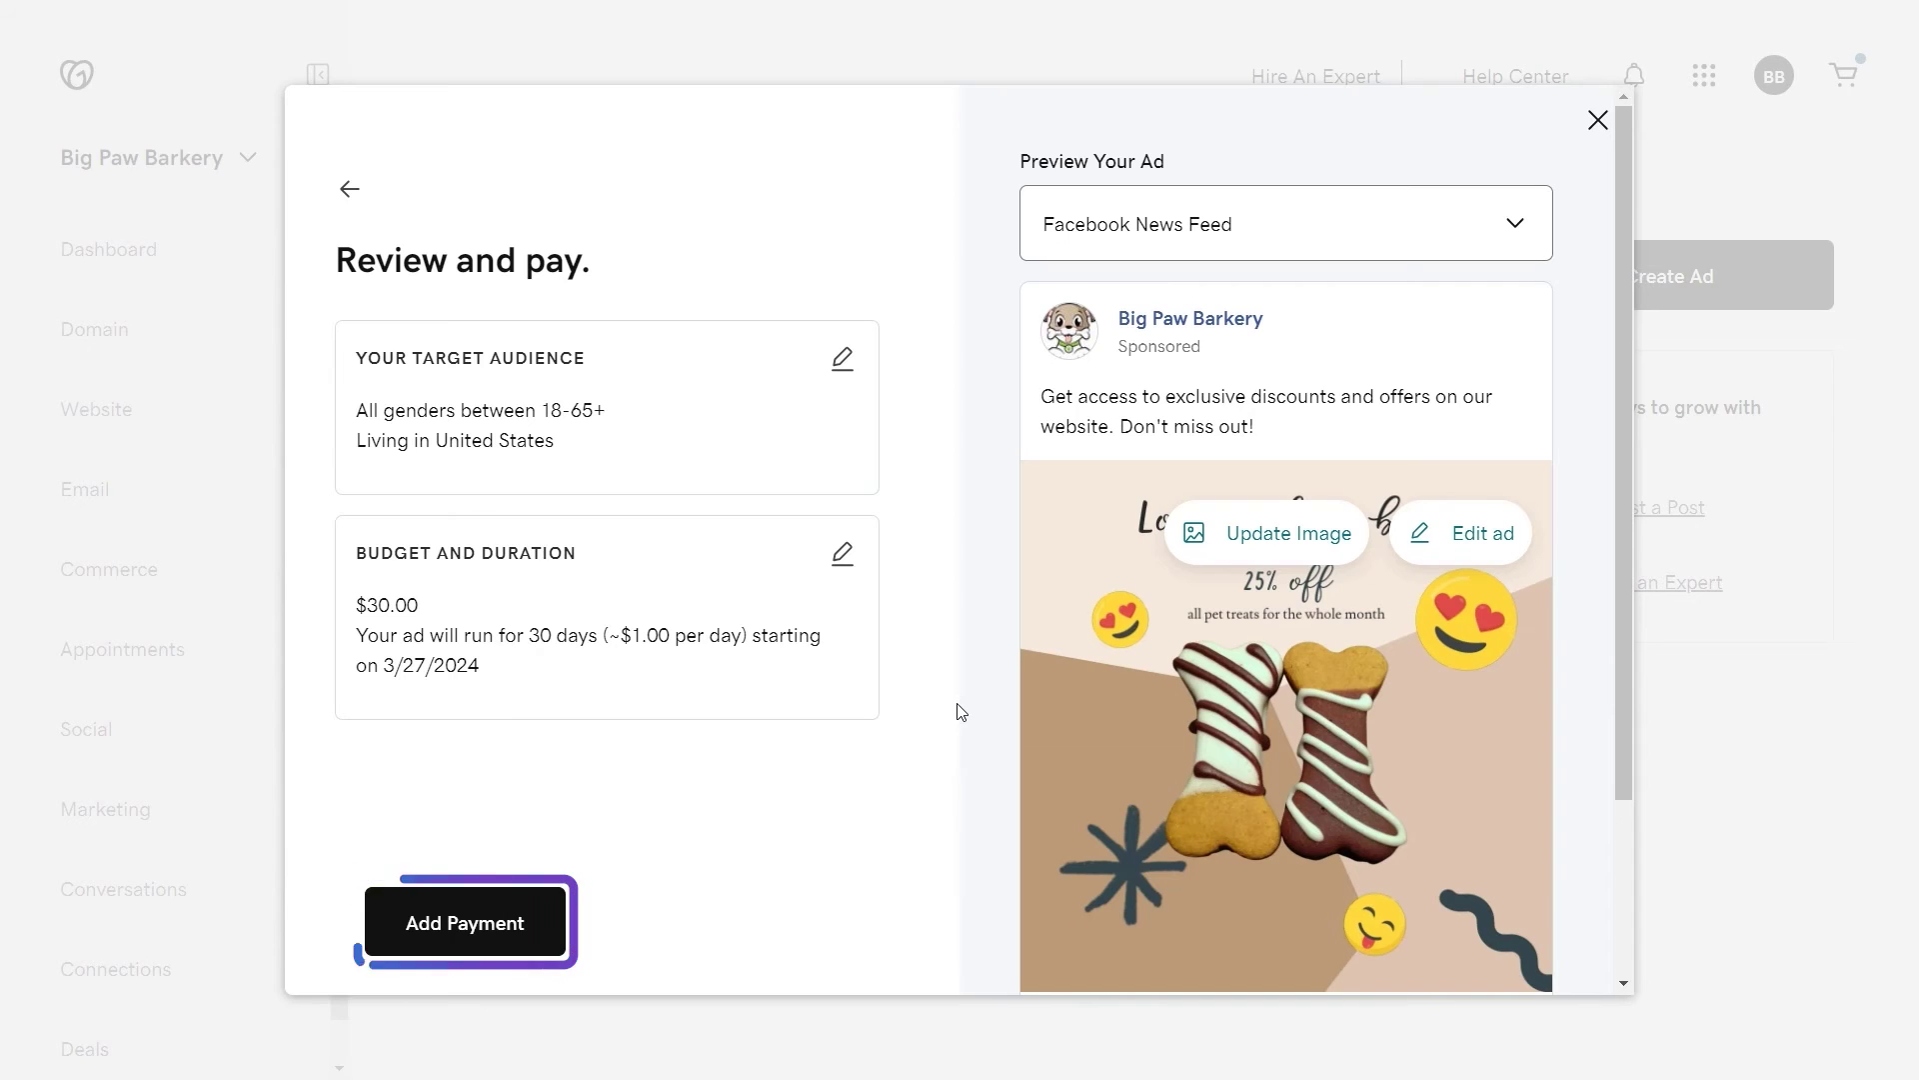
{"action": "left_click", "coordinate": [501, 945]}
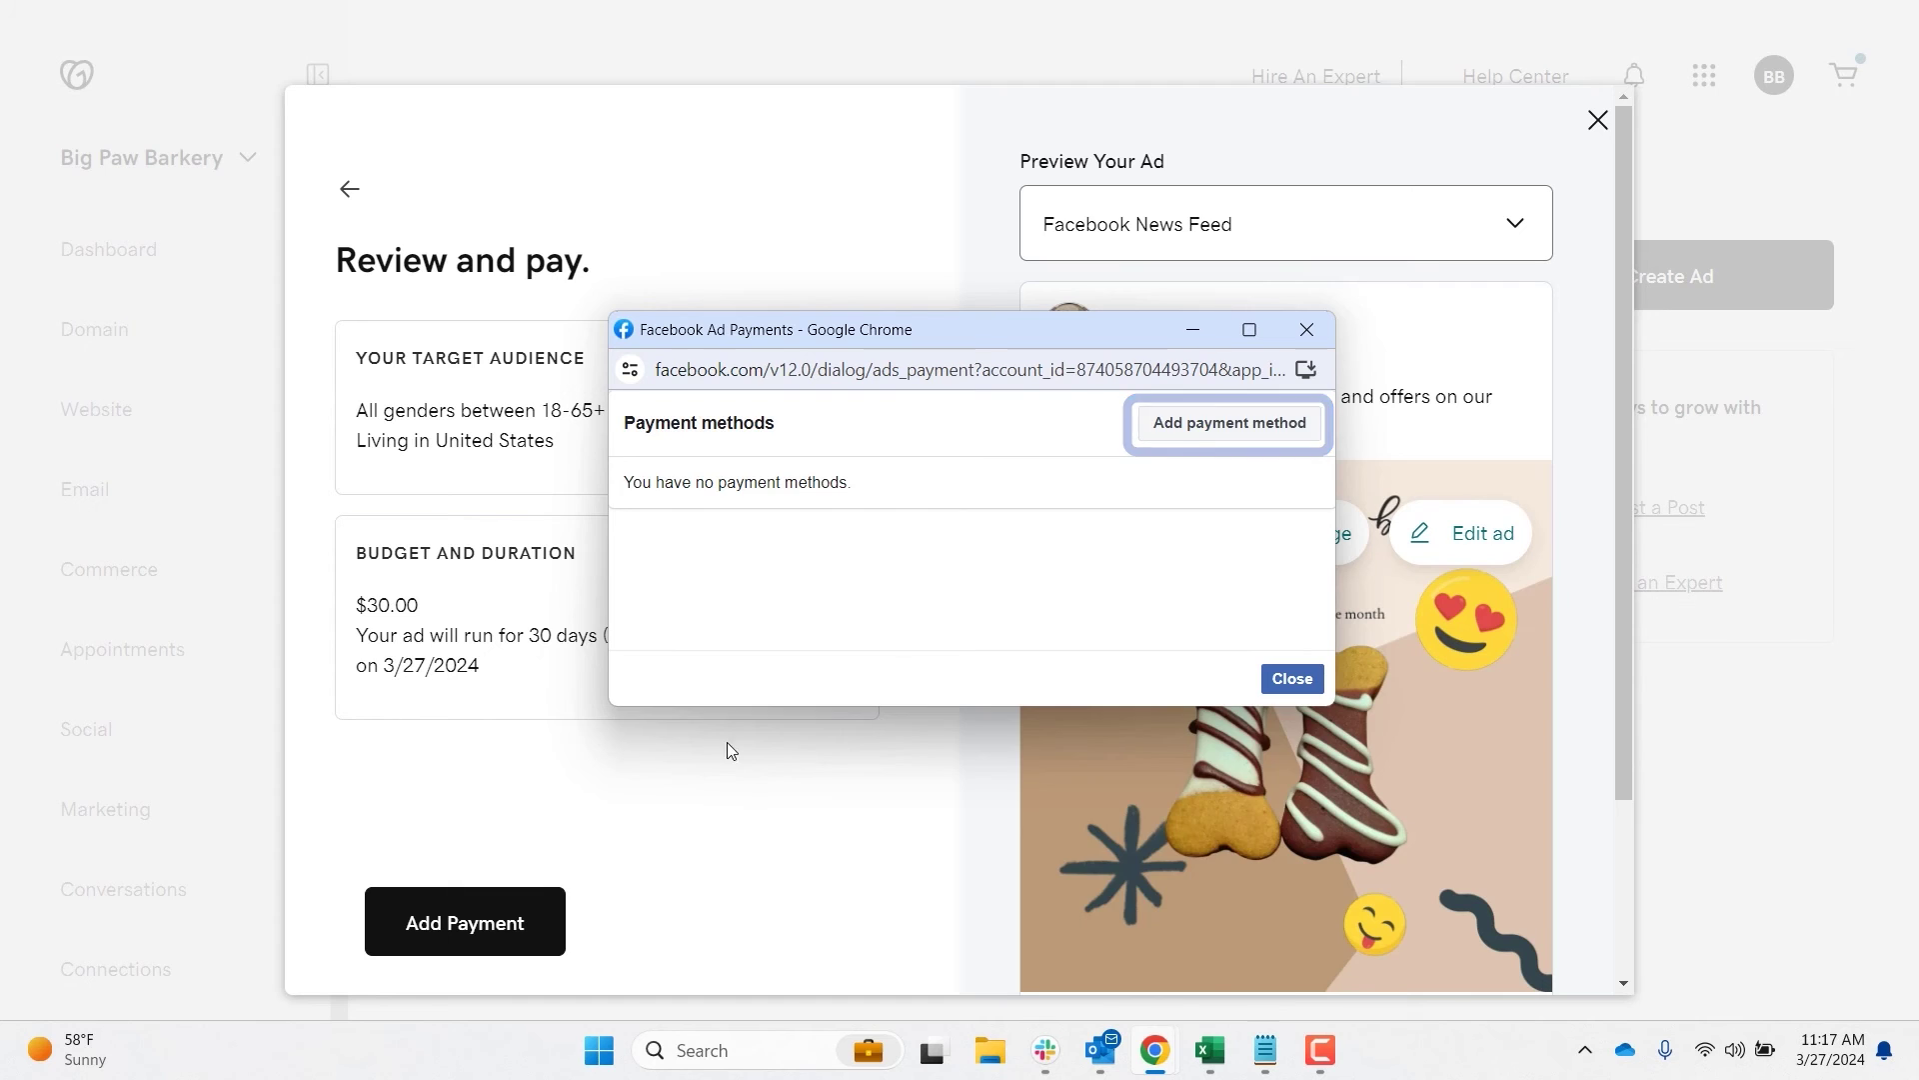
Step: Confirm United States location with US Dollars and choose a debit or credit card
{"action": "left_click", "coordinate": [1214, 428]}
{"action": "scroll", "coordinate": [1019, 659], "scroll_direction": "down", "scroll_amount": 2}
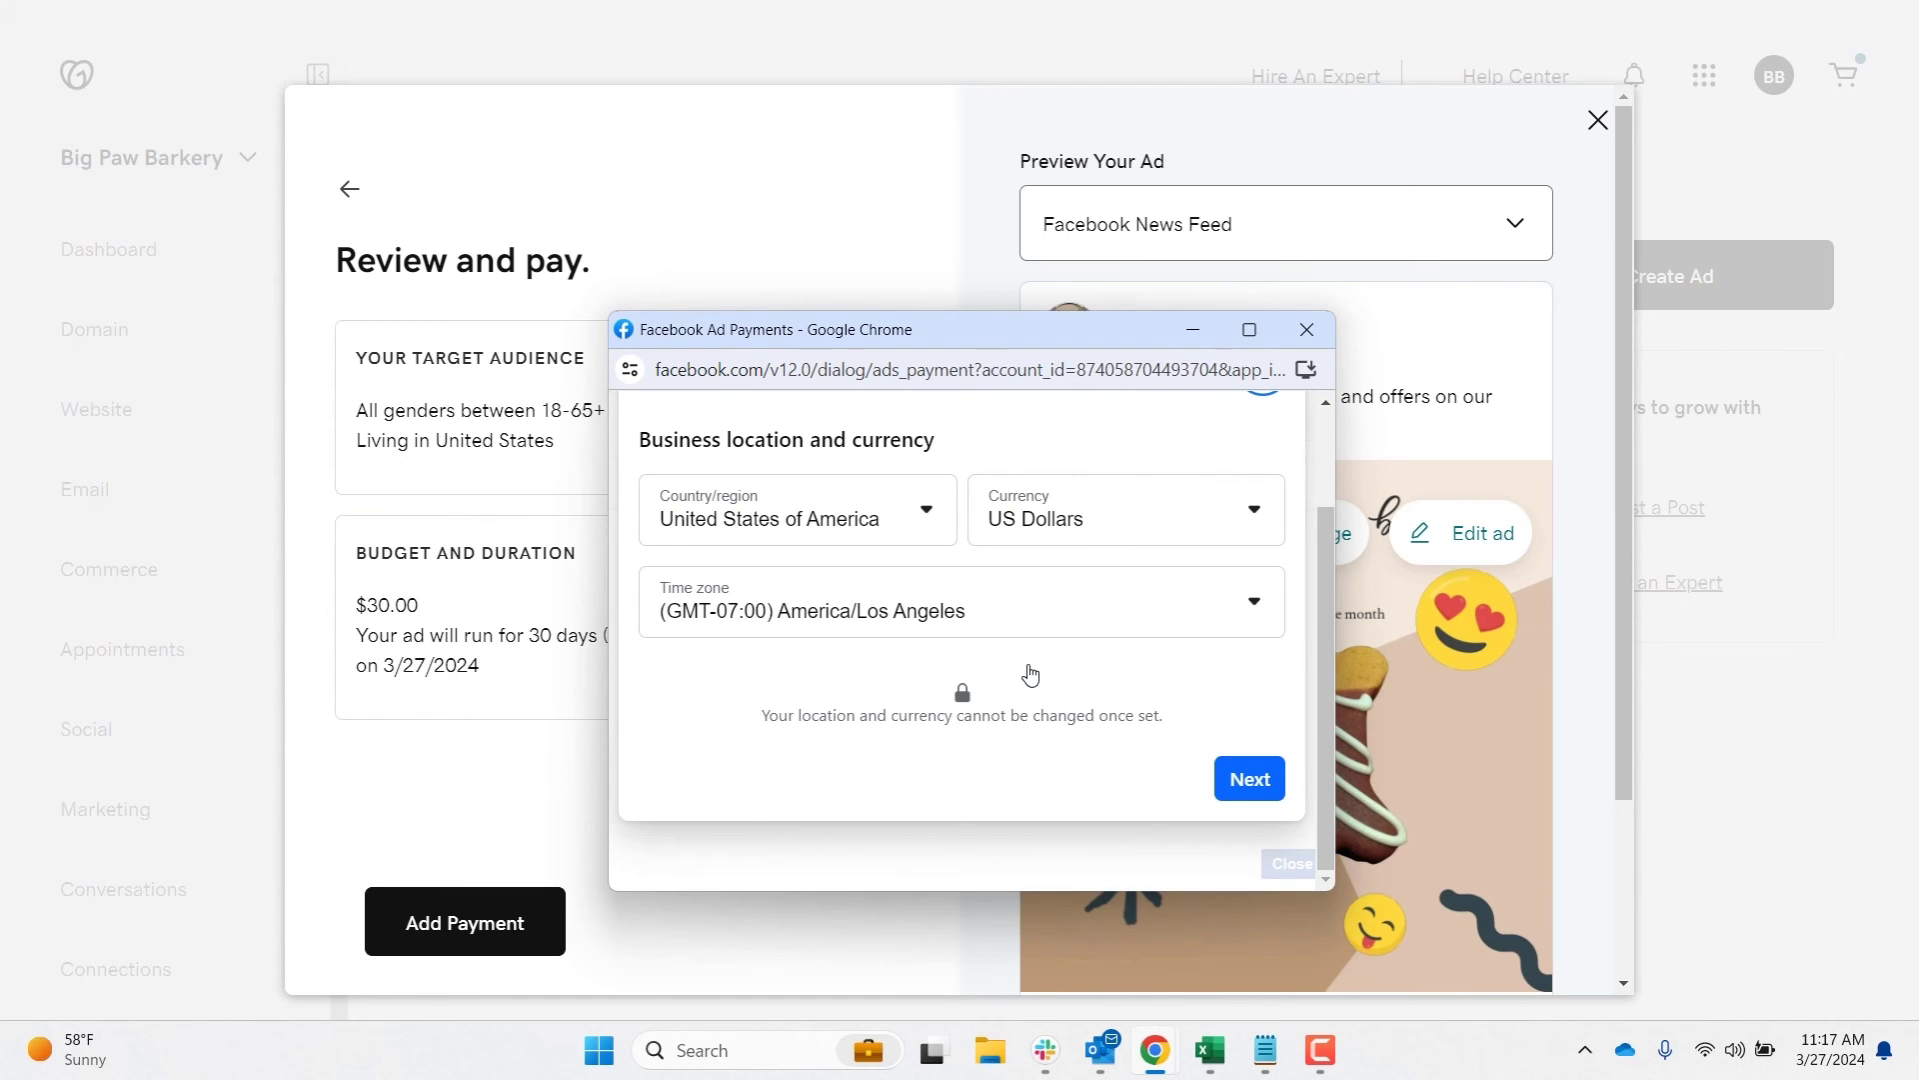
{"action": "left_click", "coordinate": [1280, 800]}
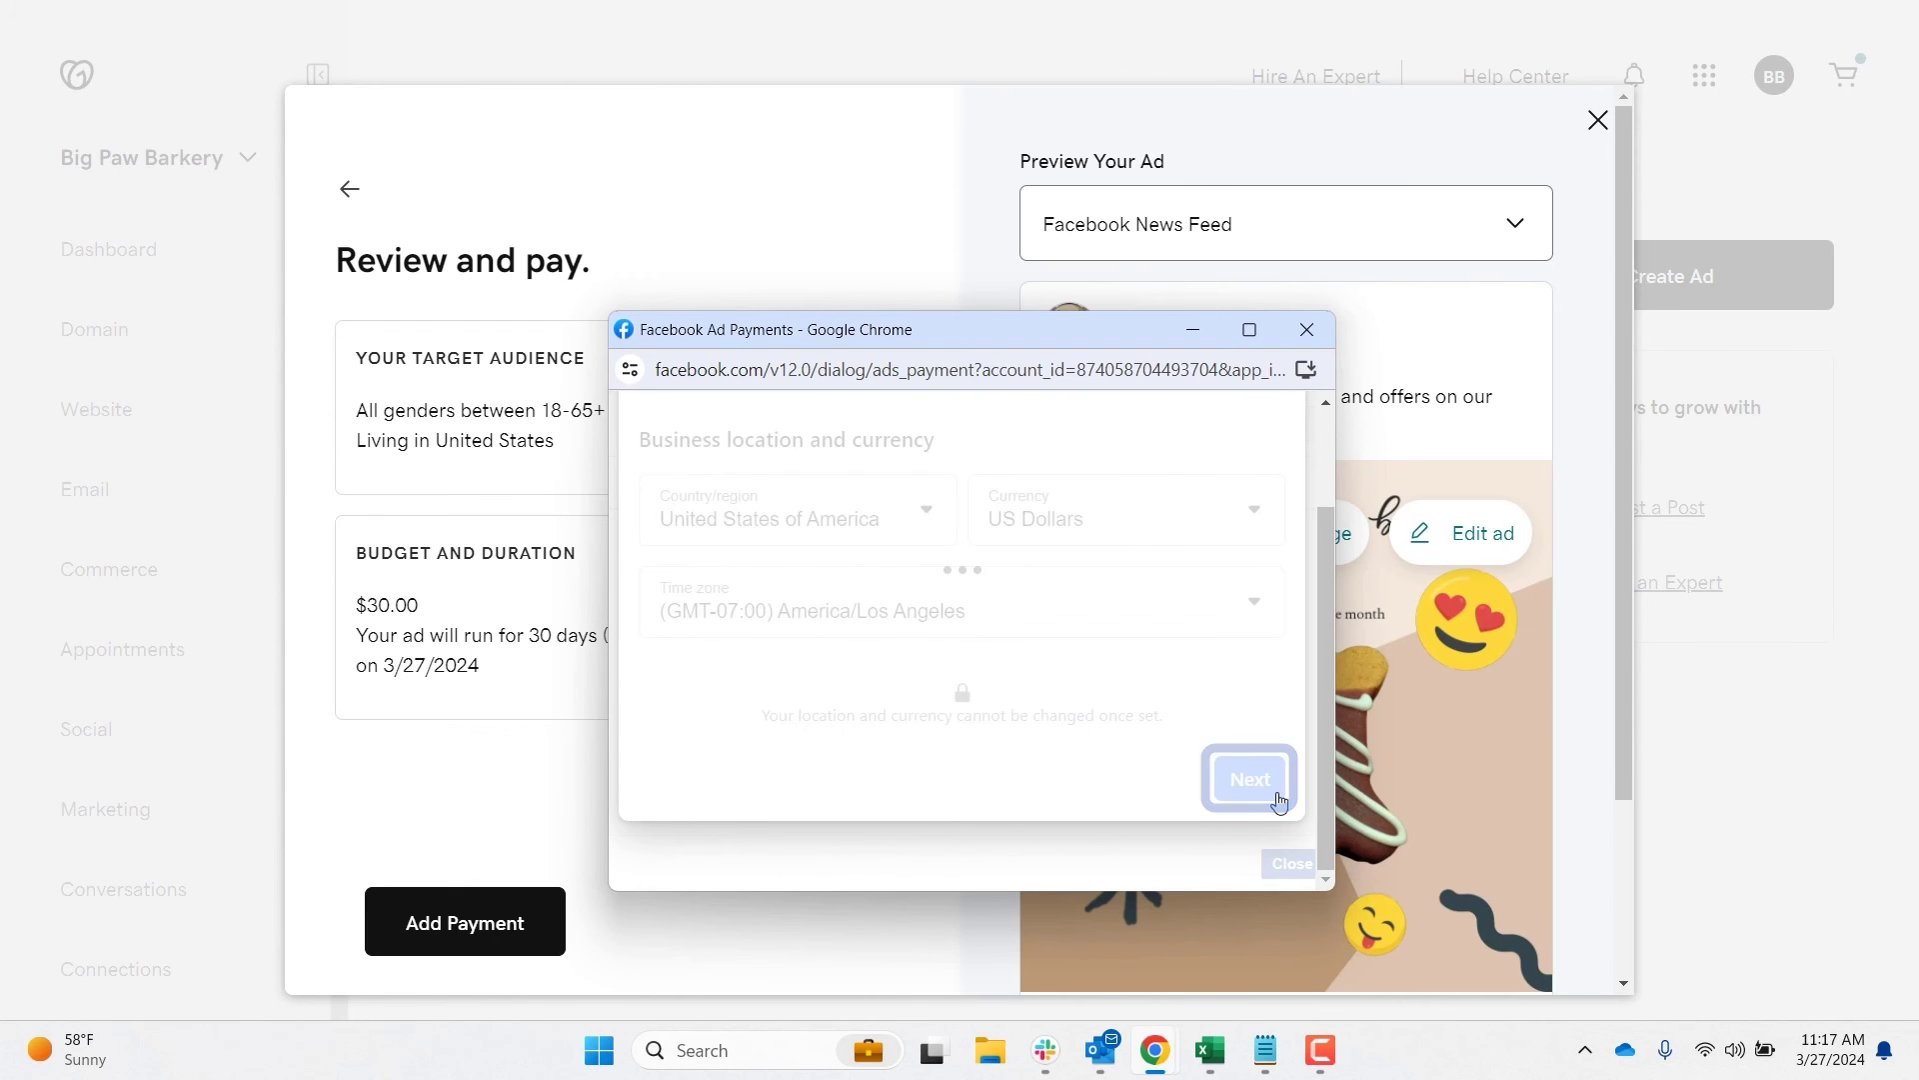
{"action": "scroll", "coordinate": [1108, 754], "scroll_direction": "down", "scroll_amount": 3}
{"action": "left_click", "coordinate": [1246, 778]}
Step: Enter the cardholder's name, card number, expiry date and security code, and save the card
{"action": "left_click", "coordinate": [862, 641]}
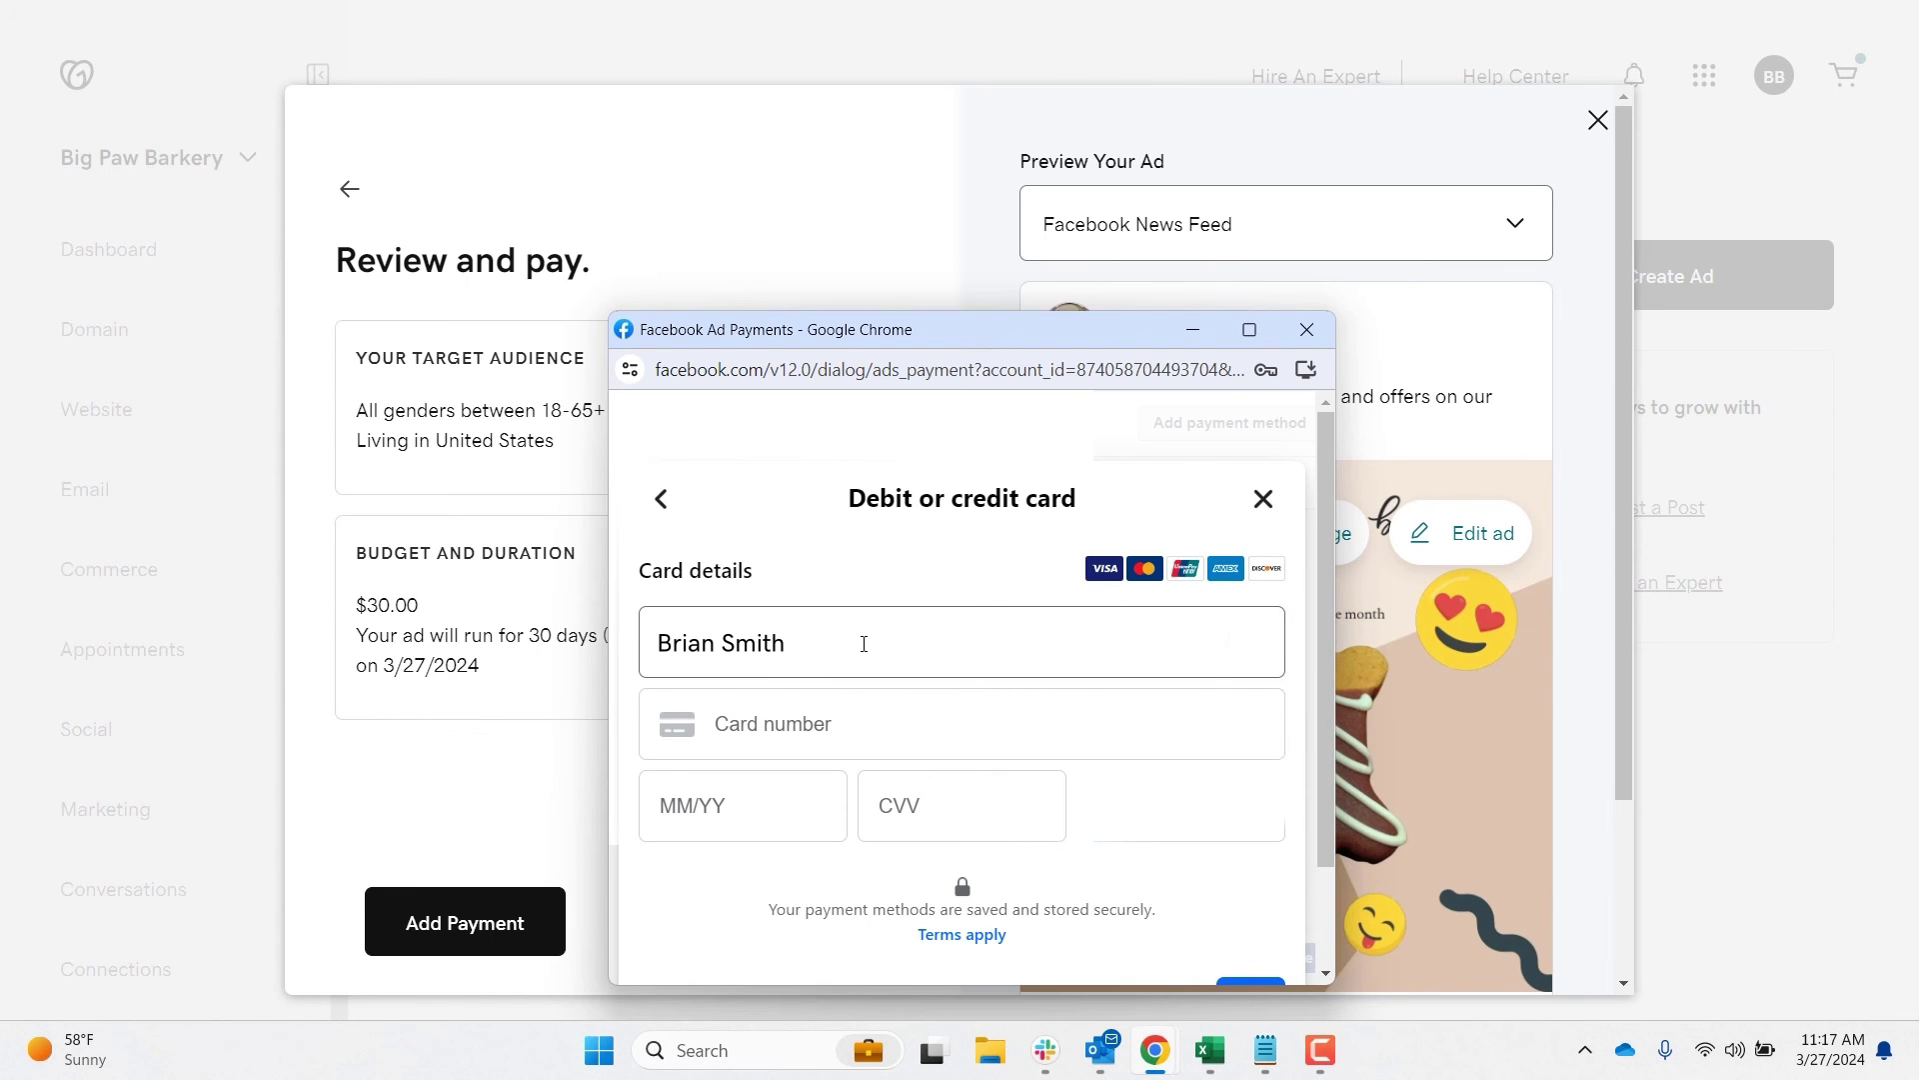
{"action": "key", "text": "Tab"}
{"action": "type", "text": "41111"}
{"action": "key", "text": "Tab"}
{"action": "type", "text": "08/26"}
{"action": "scroll", "coordinate": [864, 644], "scroll_direction": "down", "scroll_amount": 2}
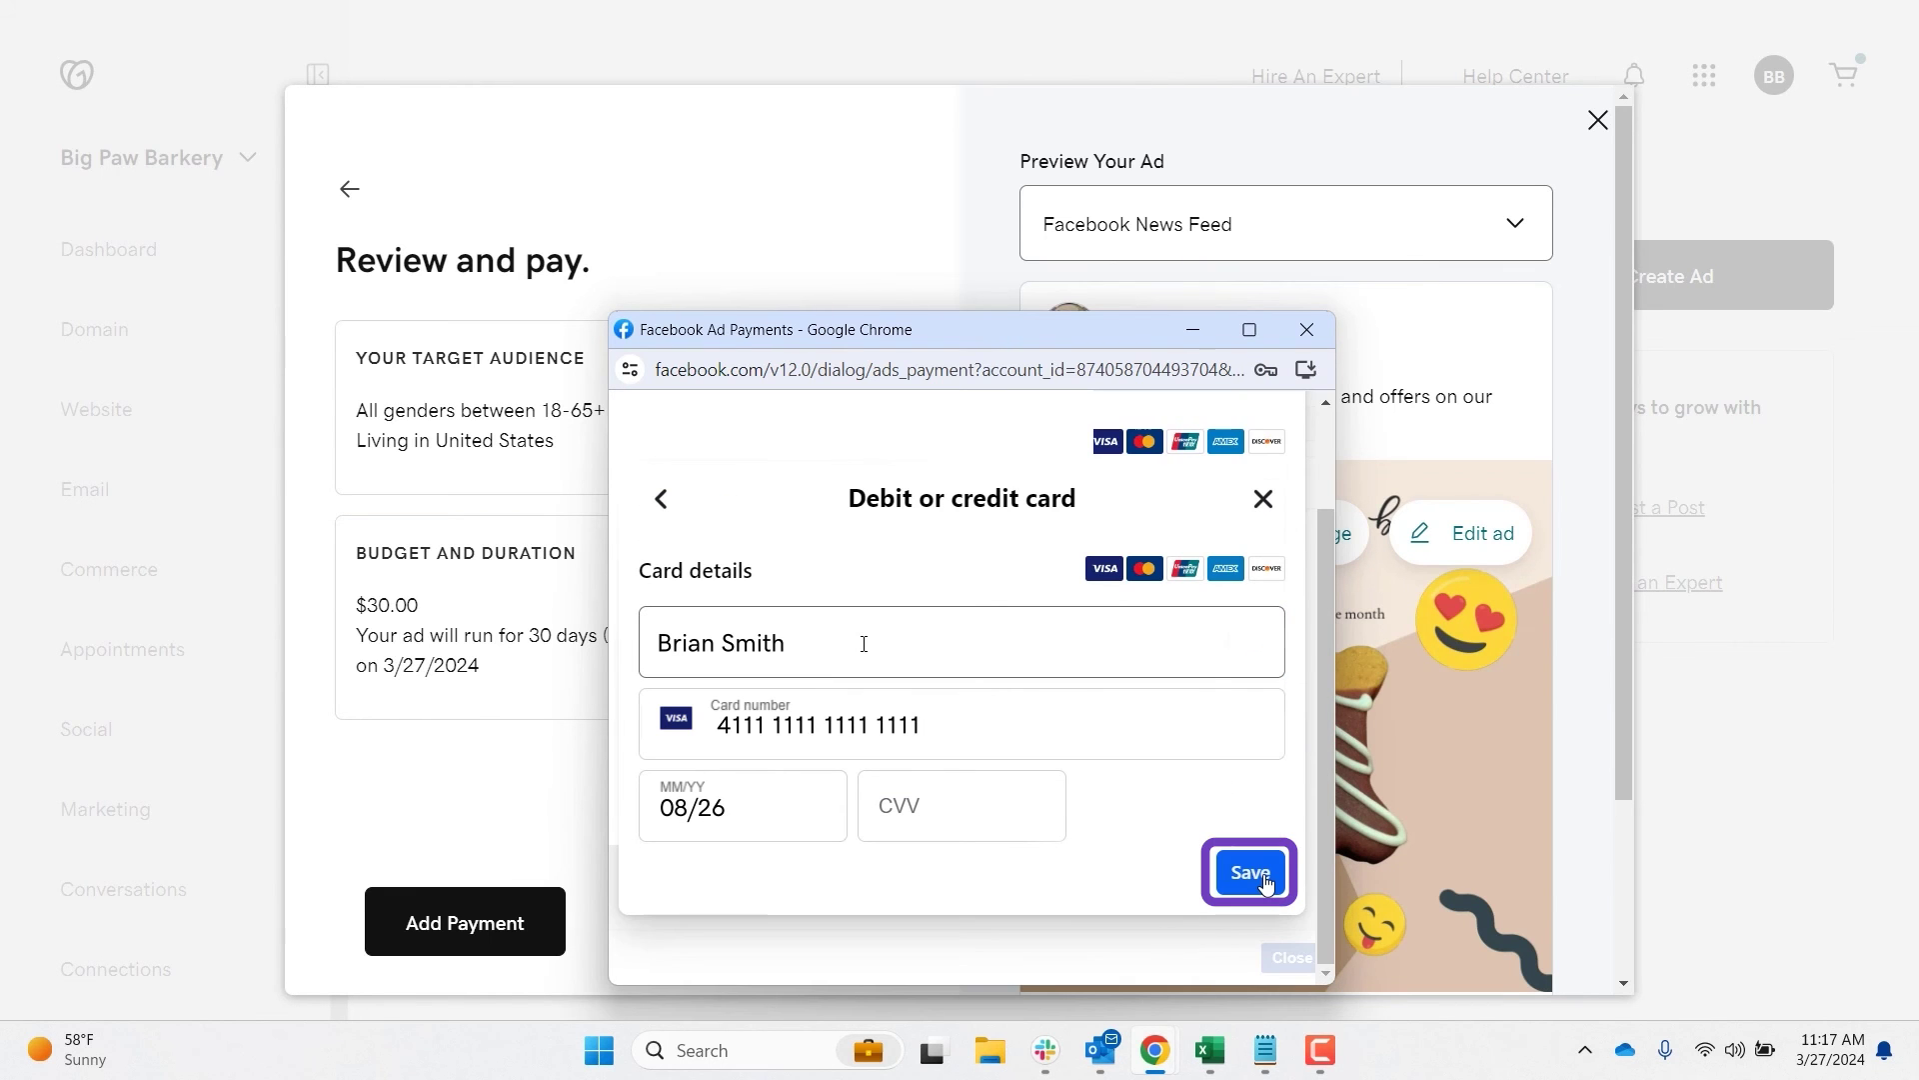
{"action": "key", "text": "Tab"}
{"action": "type", "text": "•••"}
{"action": "left_click", "coordinate": [1261, 875]}
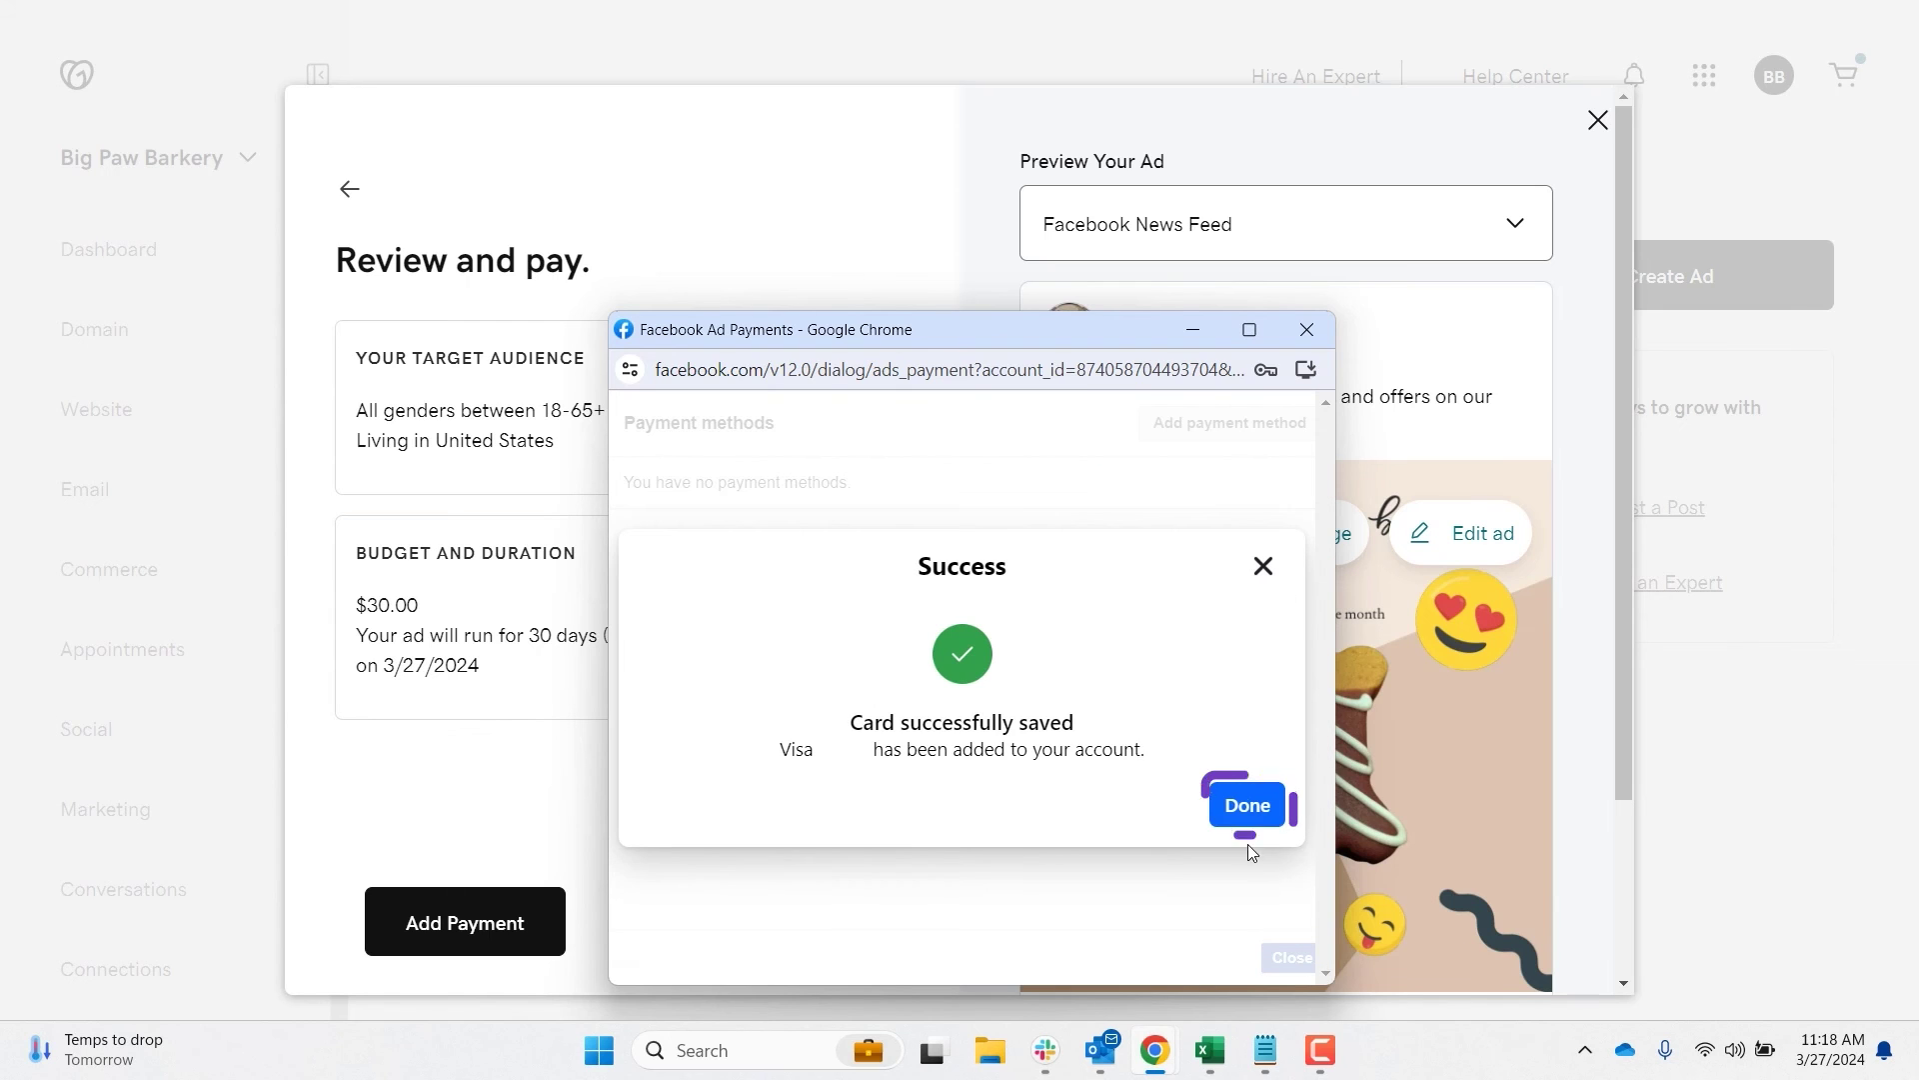
{"action": "left_click", "coordinate": [1234, 805]}
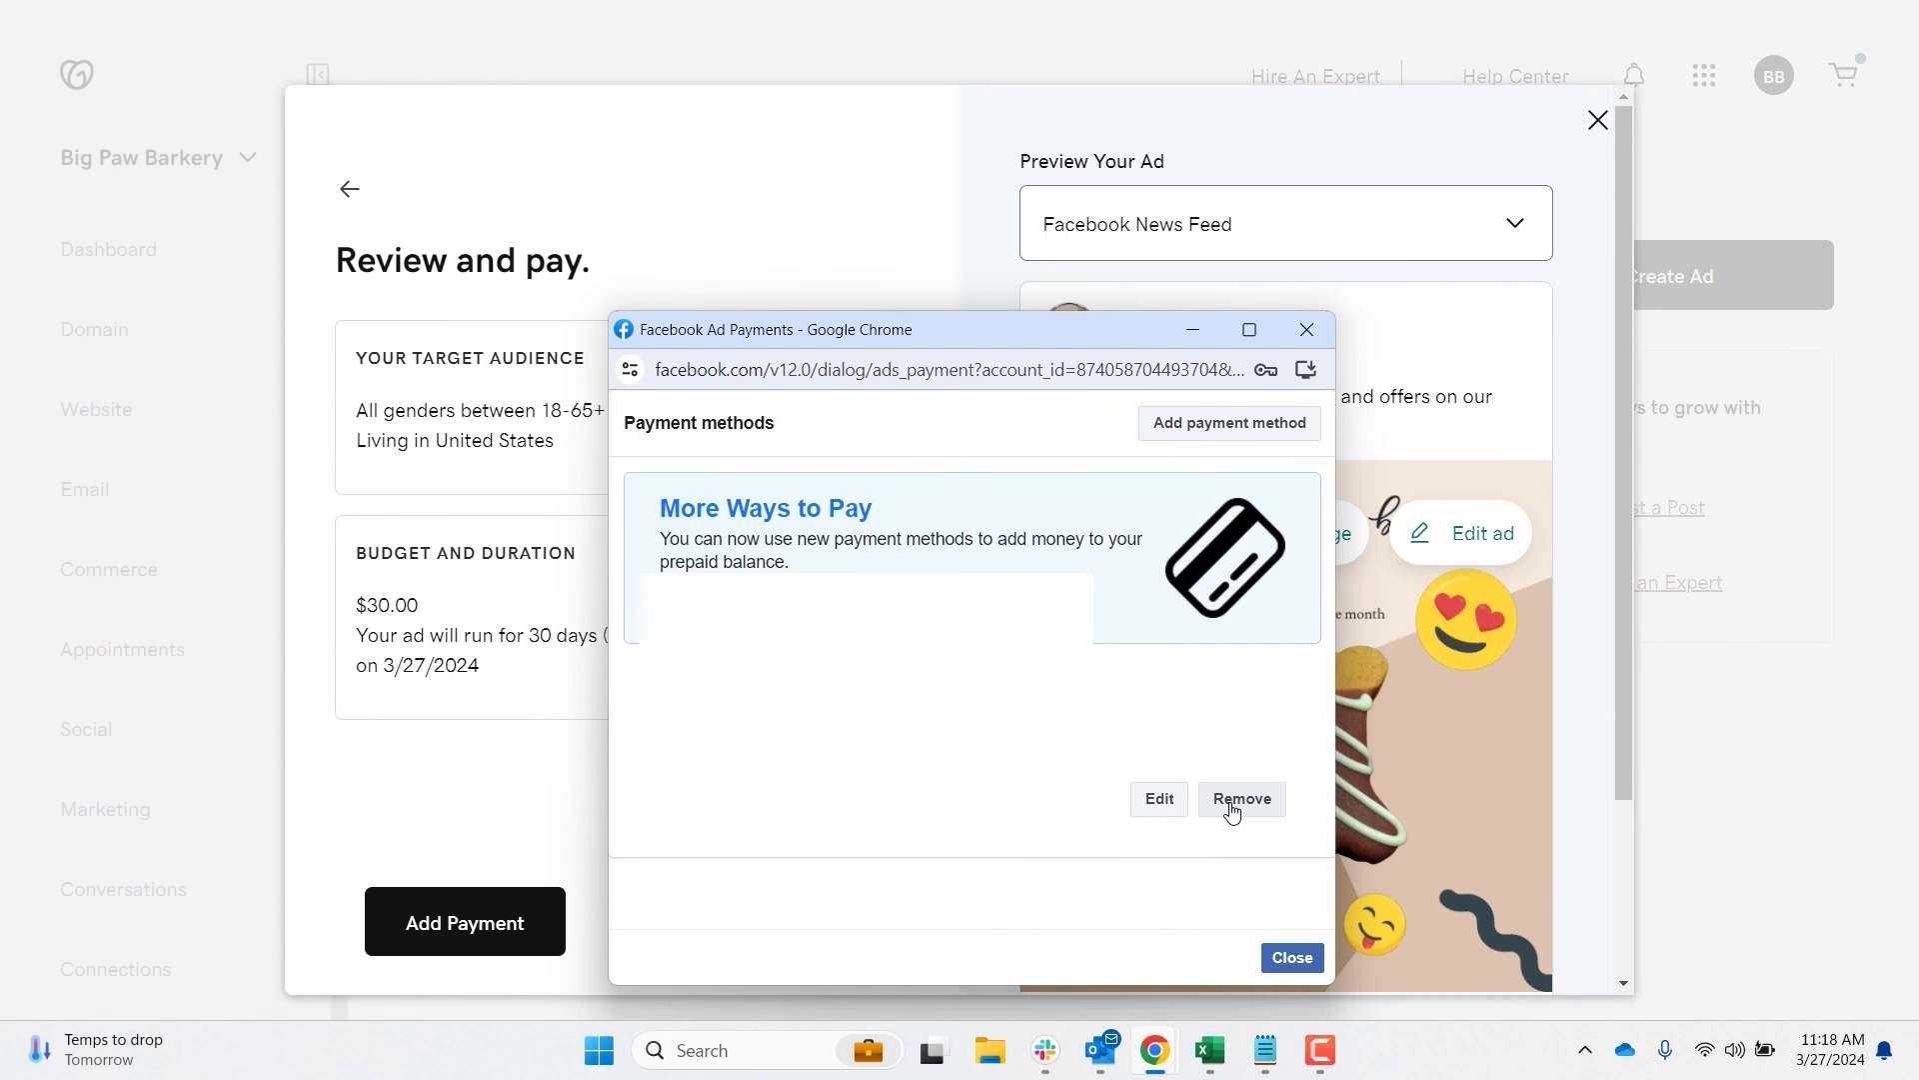
{"action": "left_click", "coordinate": [1291, 960]}
Step: Close the payments popup and preview the ad in the Instagram News Feed placement
{"action": "left_click", "coordinate": [1291, 959]}
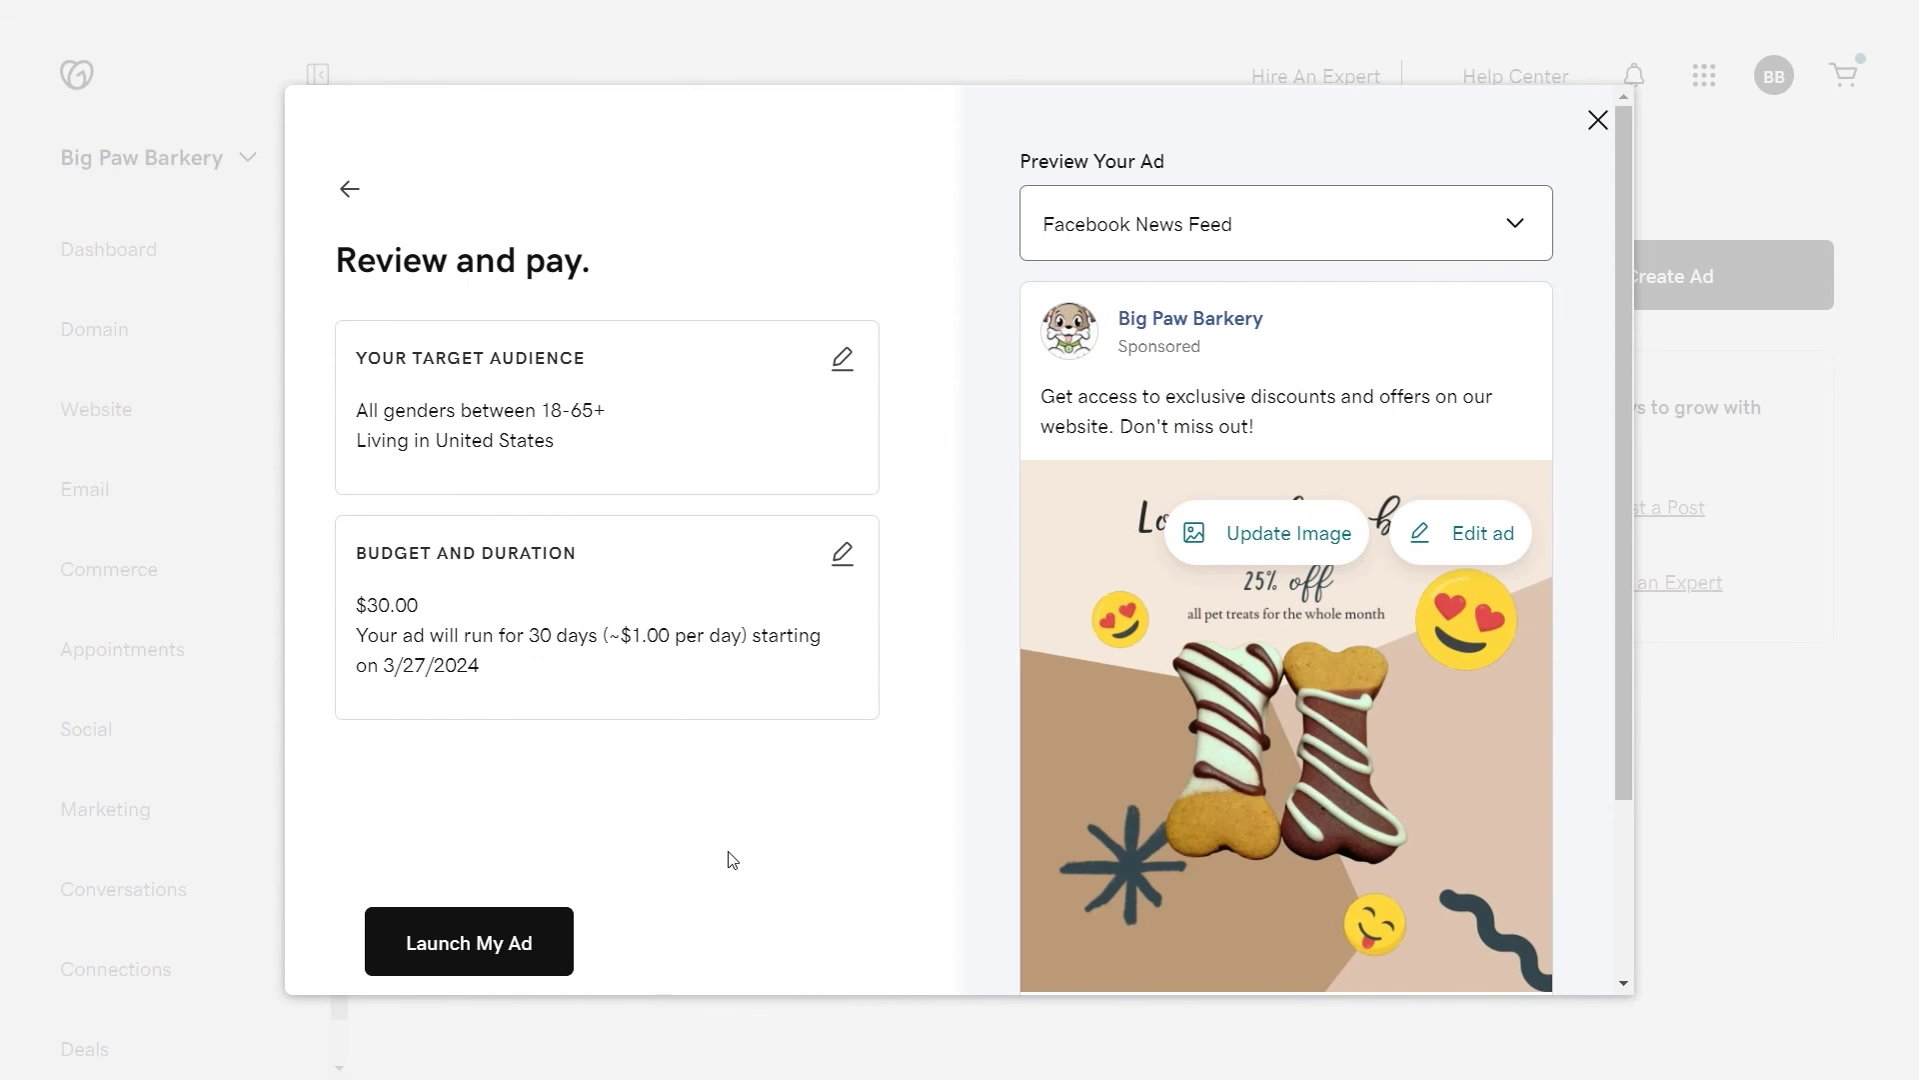
{"action": "scroll", "coordinate": [1612, 674], "scroll_direction": "down", "scroll_amount": 3}
{"action": "scroll", "coordinate": [1599, 640], "scroll_direction": "up", "scroll_amount": 5}
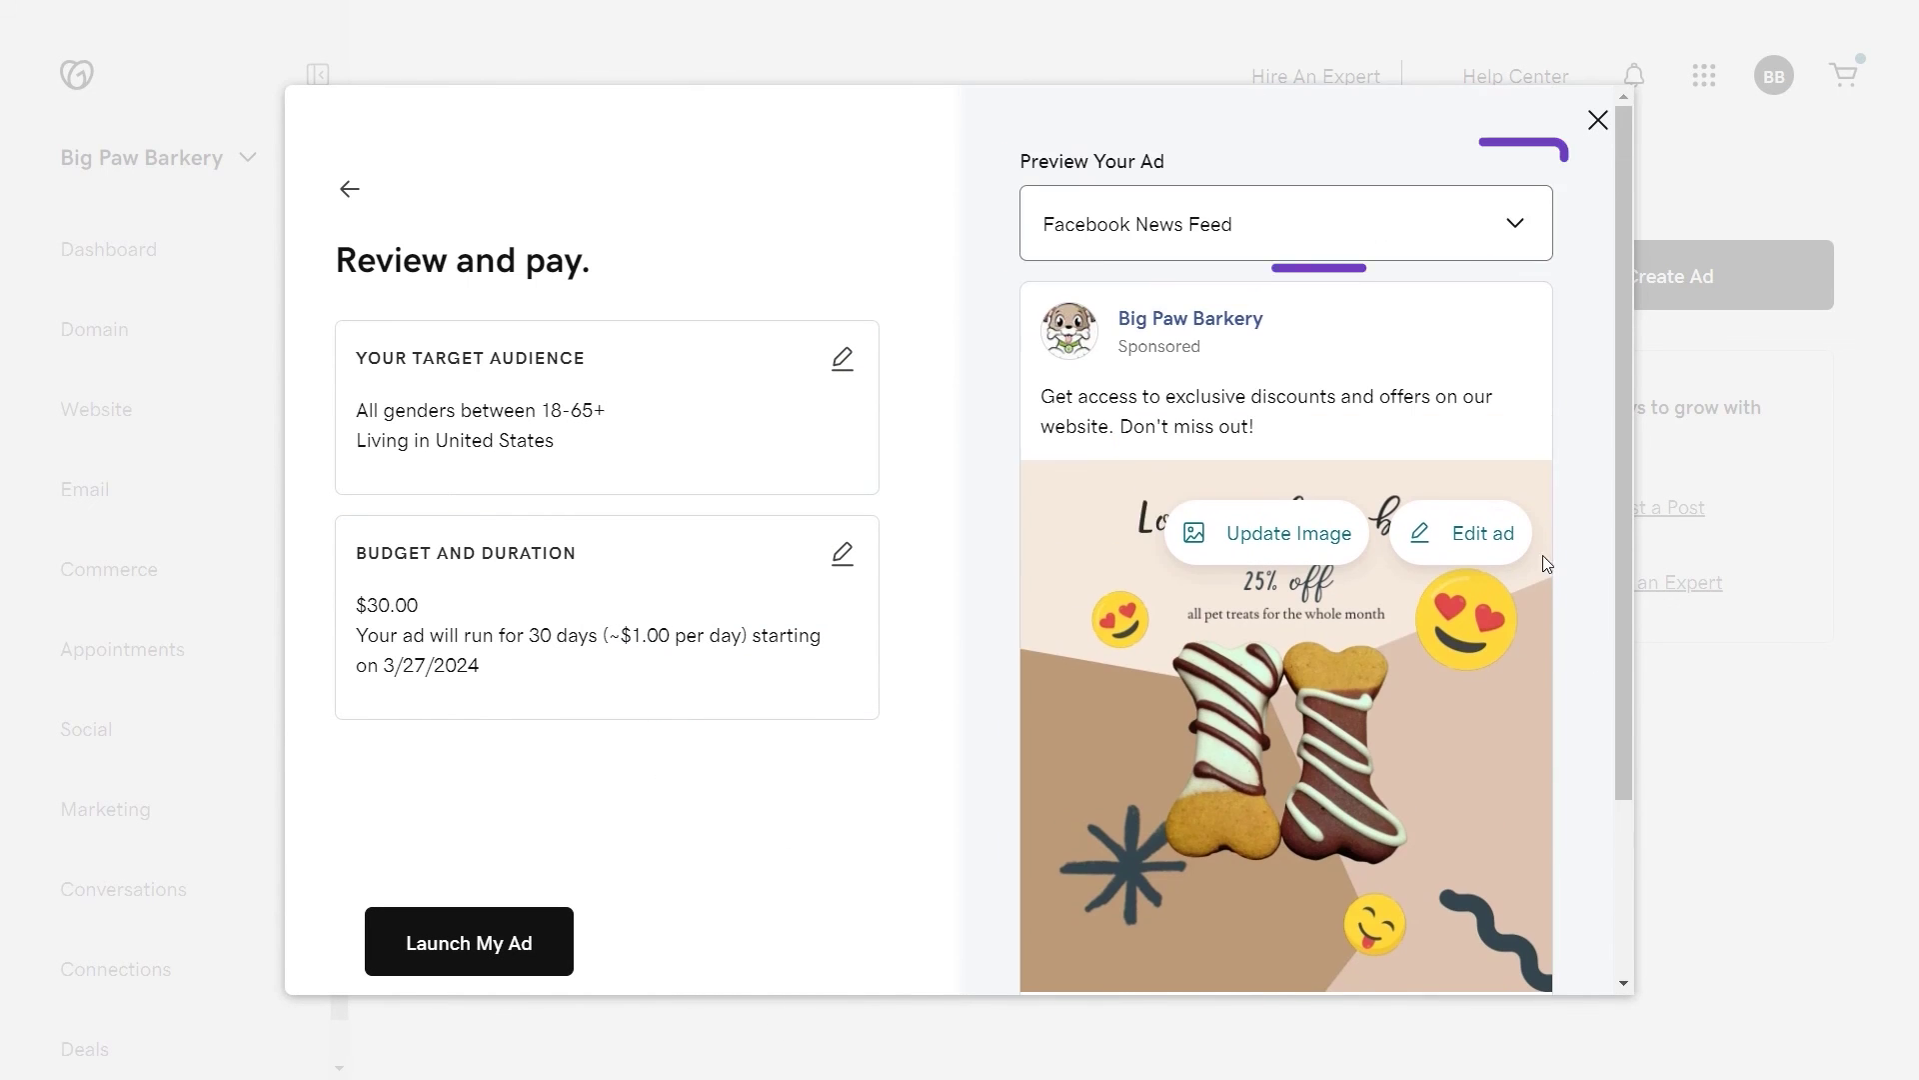
{"action": "left_click", "coordinate": [1380, 228]}
{"action": "left_click", "coordinate": [1359, 299]}
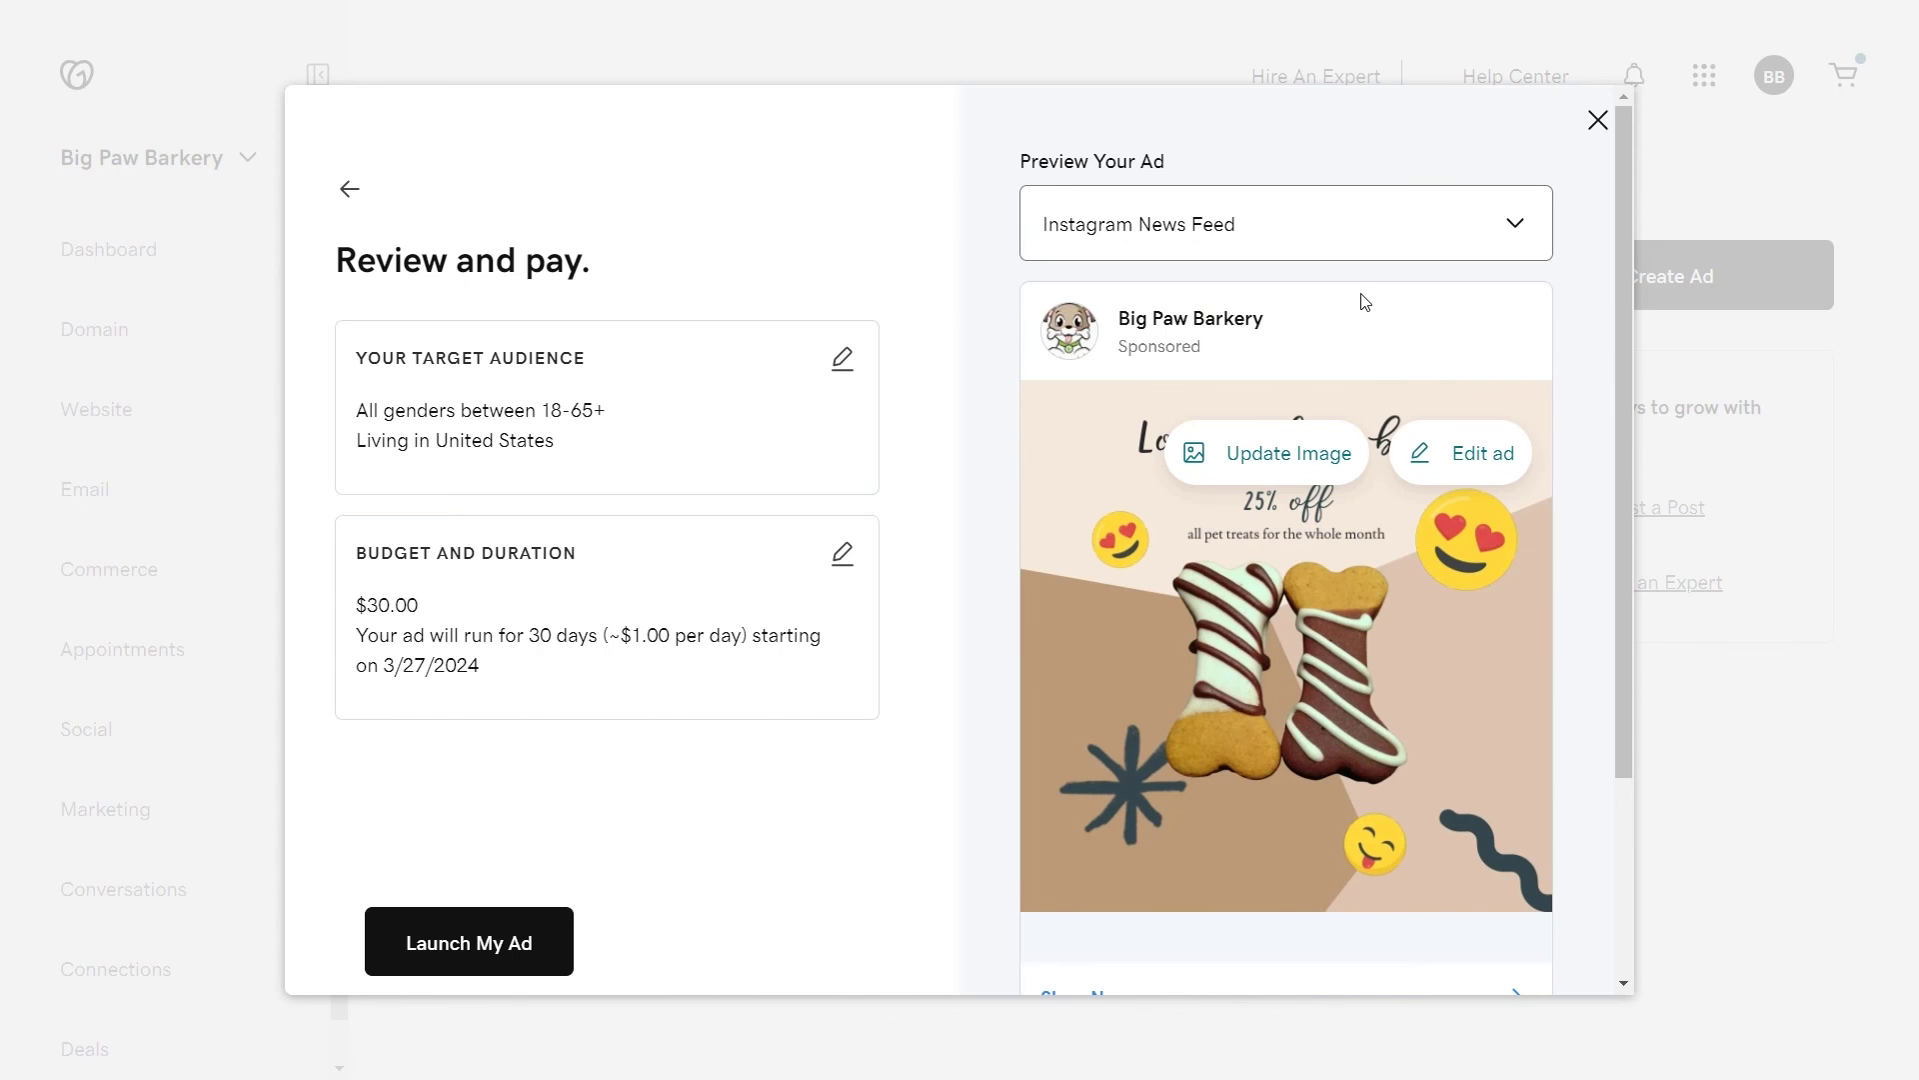
{"action": "scroll", "coordinate": [1582, 370], "scroll_direction": "down", "scroll_amount": 3}
{"action": "scroll", "coordinate": [1581, 368], "scroll_direction": "up", "scroll_amount": 3}
Step: Preview the ad as an Instagram Story, then launch it as the '25% off the Best Dog Treats' draft campaign
{"action": "left_click", "coordinate": [1300, 228]}
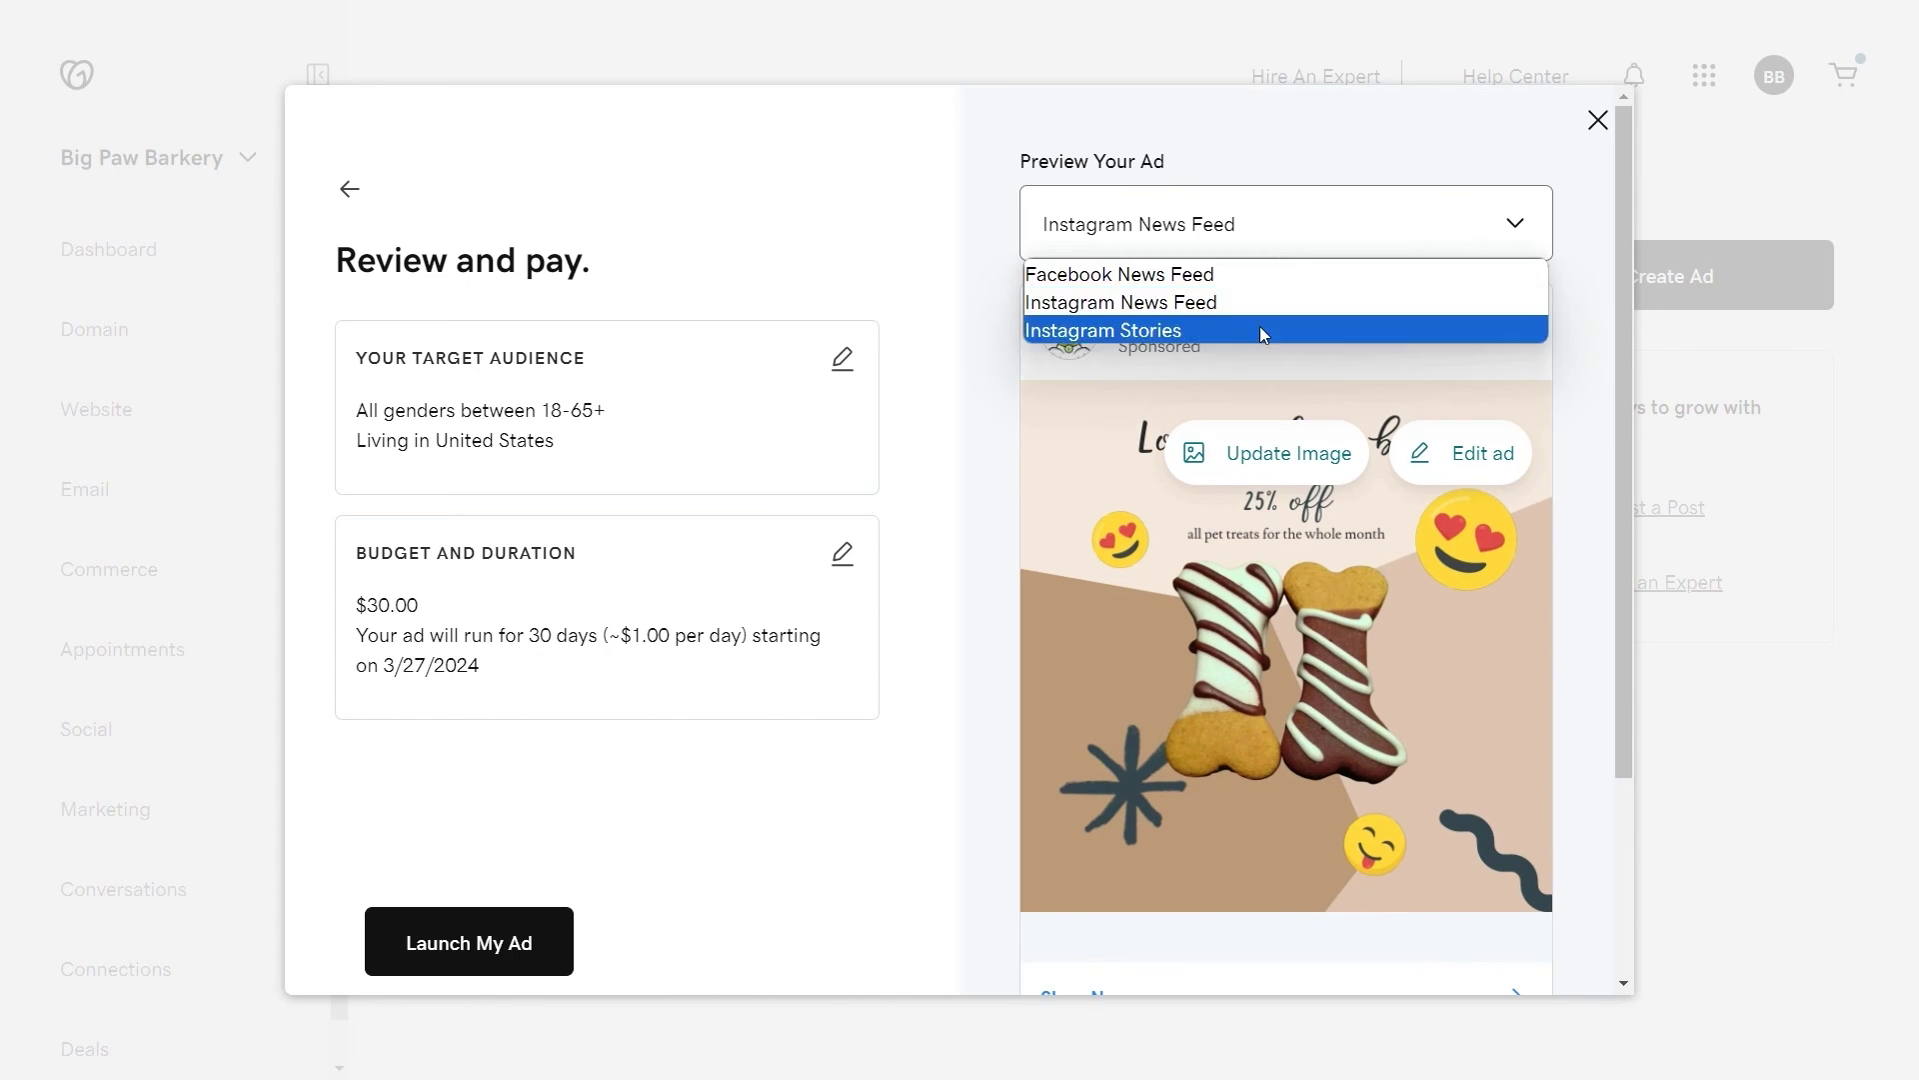
{"action": "left_click", "coordinate": [1260, 326]}
{"action": "scroll", "coordinate": [1583, 452], "scroll_direction": "down", "scroll_amount": 3}
{"action": "scroll", "coordinate": [1583, 452], "scroll_direction": "up", "scroll_amount": 5}
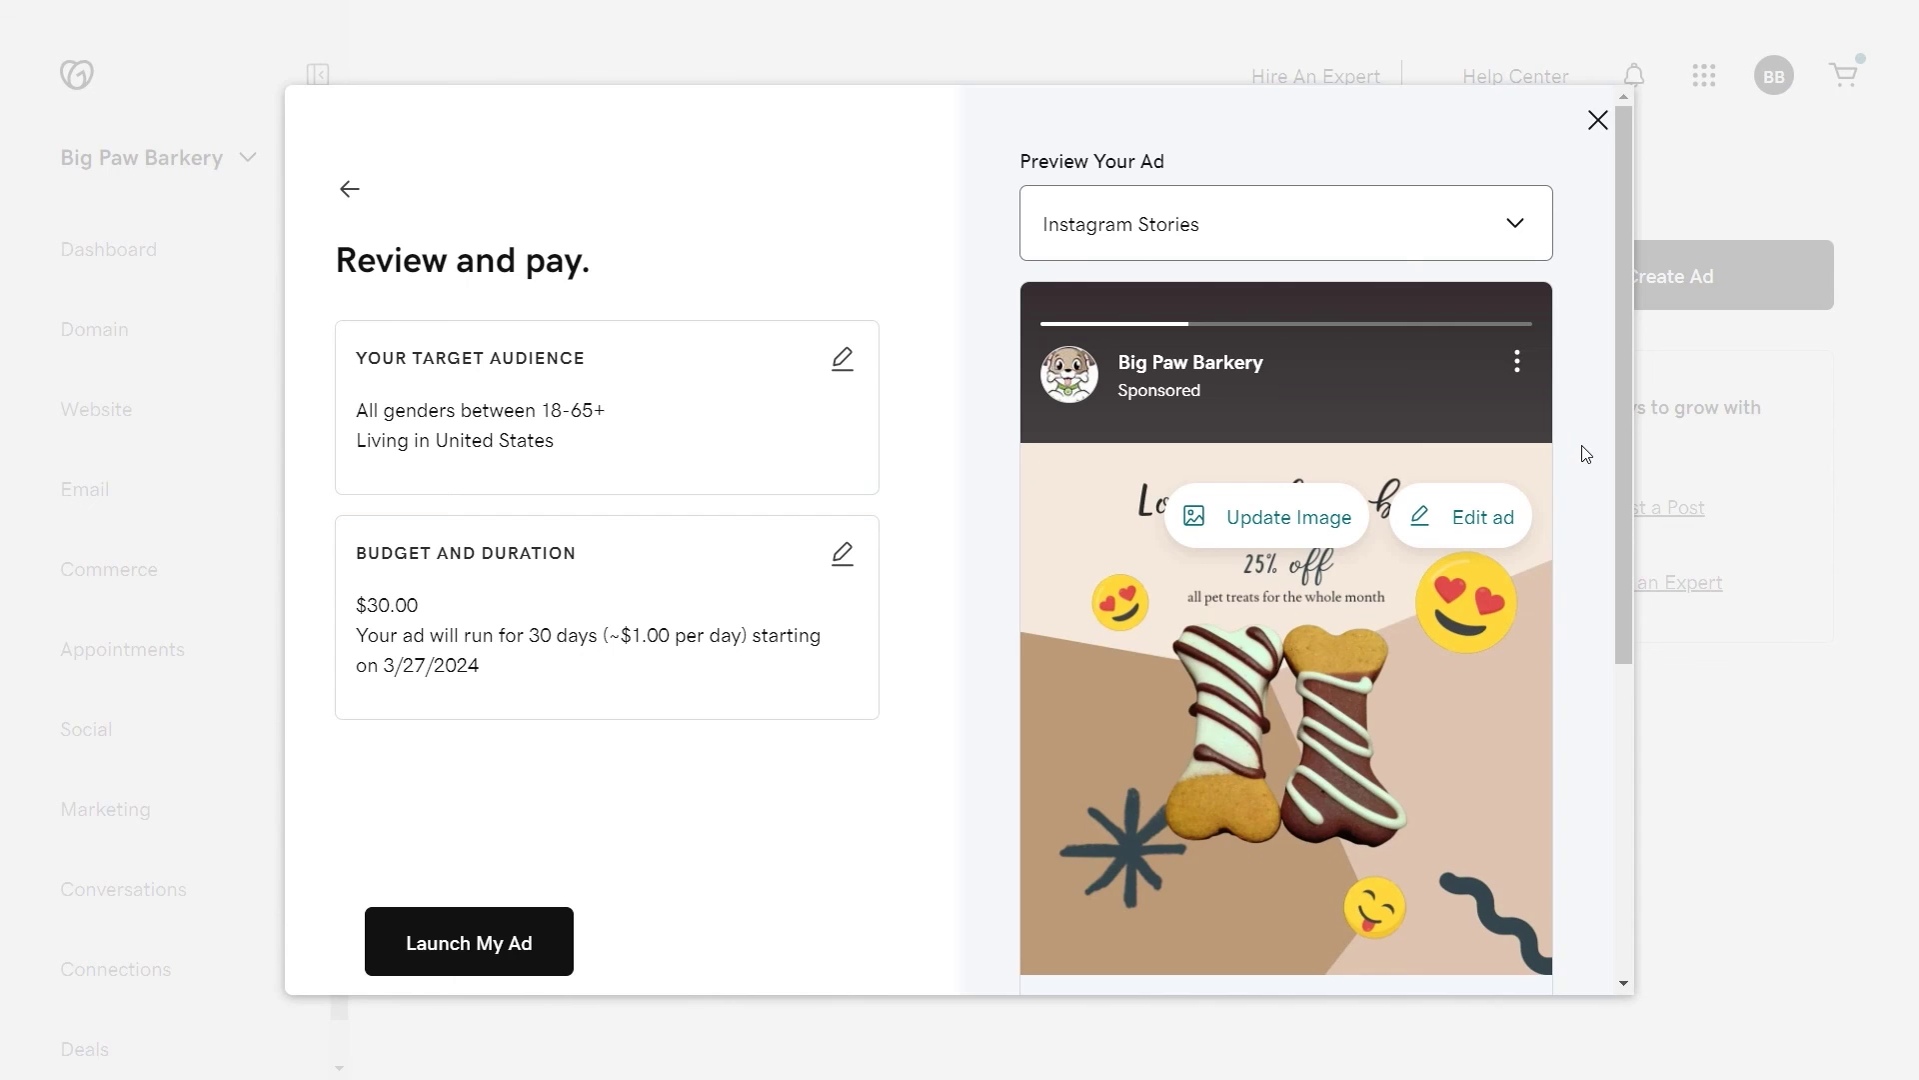
{"action": "left_click", "coordinate": [472, 967]}
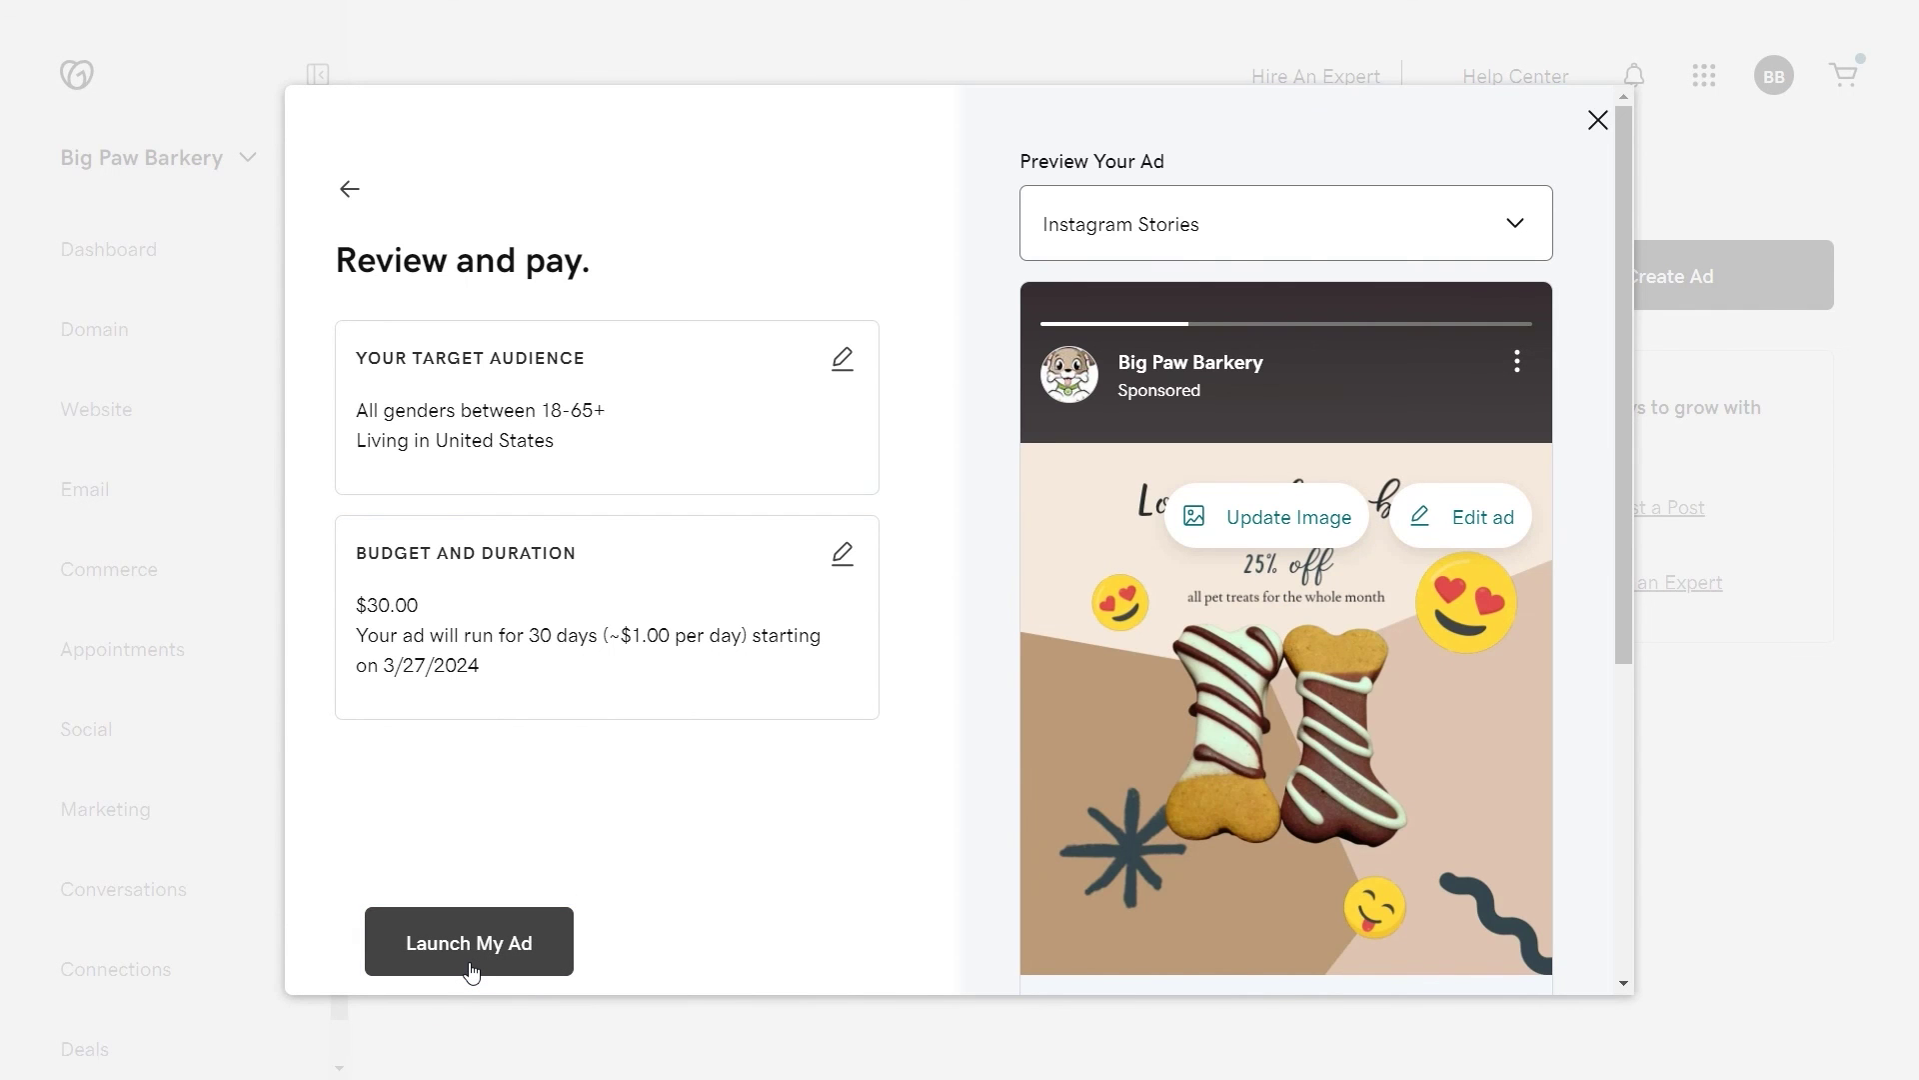
{"action": "left_click", "coordinate": [1598, 122]}
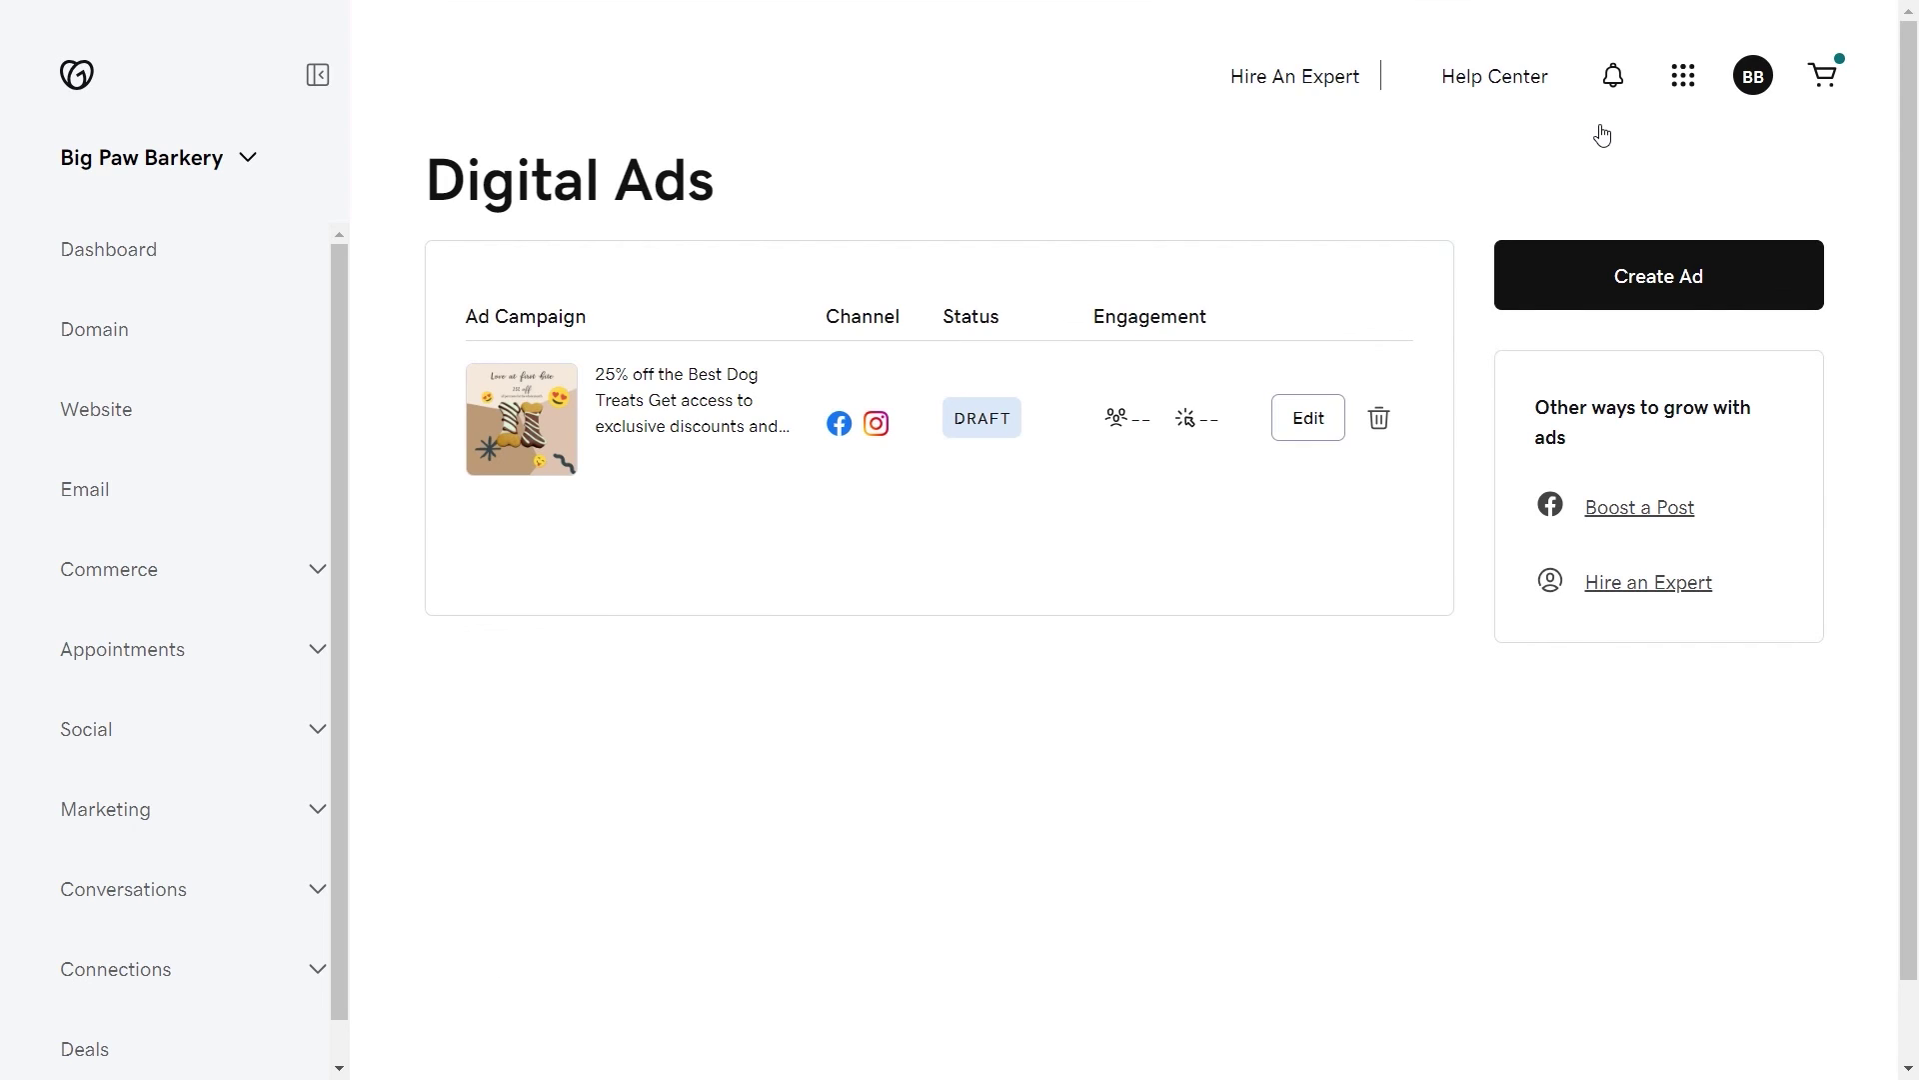